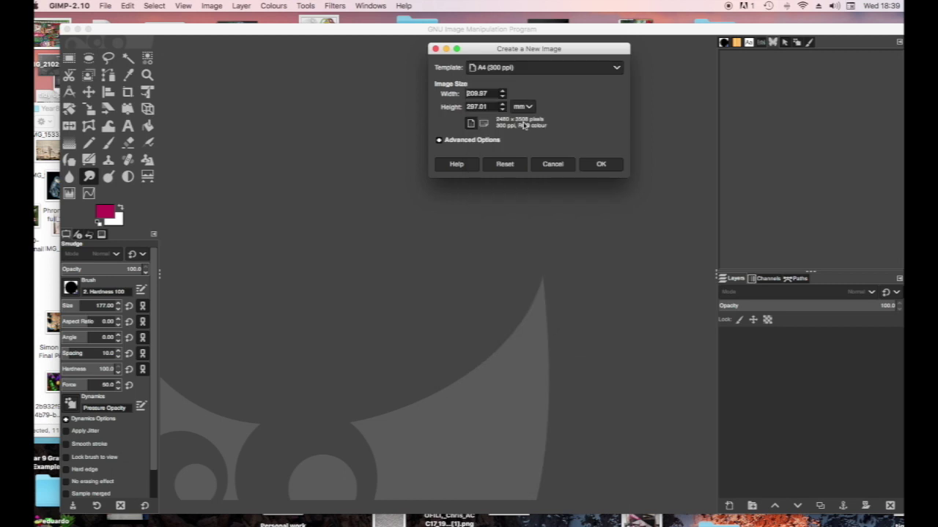
Create a new A4 image at 300 ppi and rotate it 90° clockwise to landscape
left_click(601, 165)
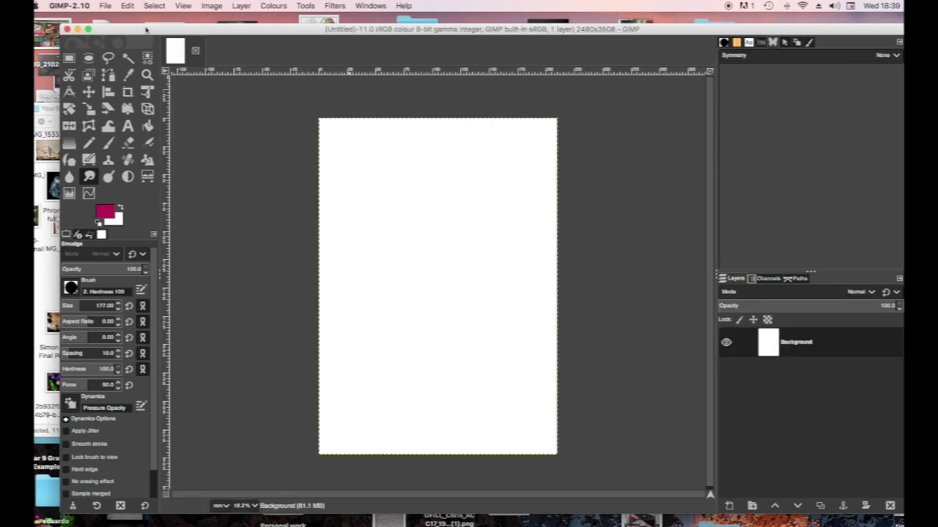
left_click(212, 5)
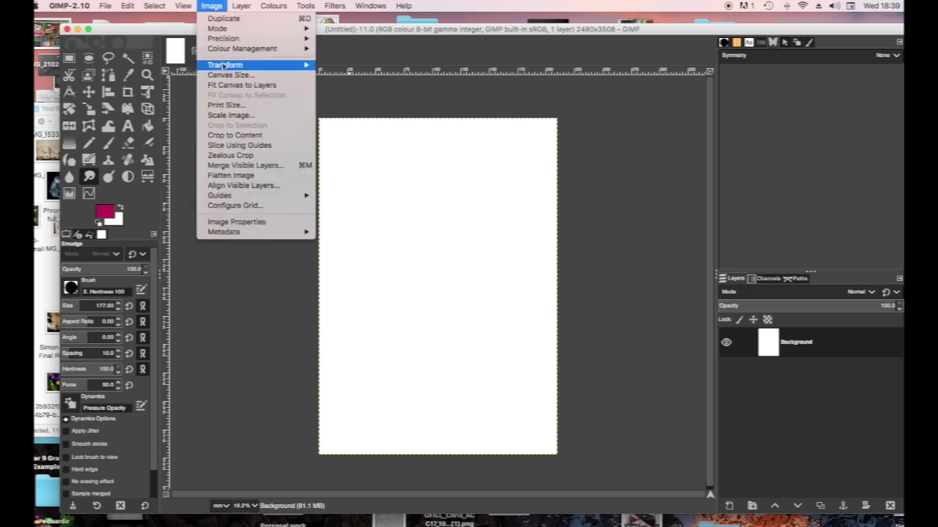
mouse_move(224, 66)
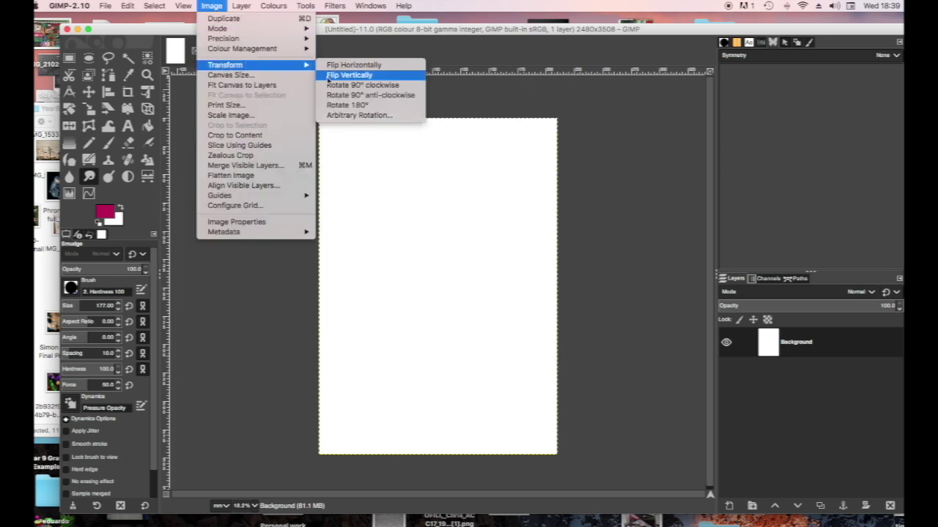
left_click(336, 85)
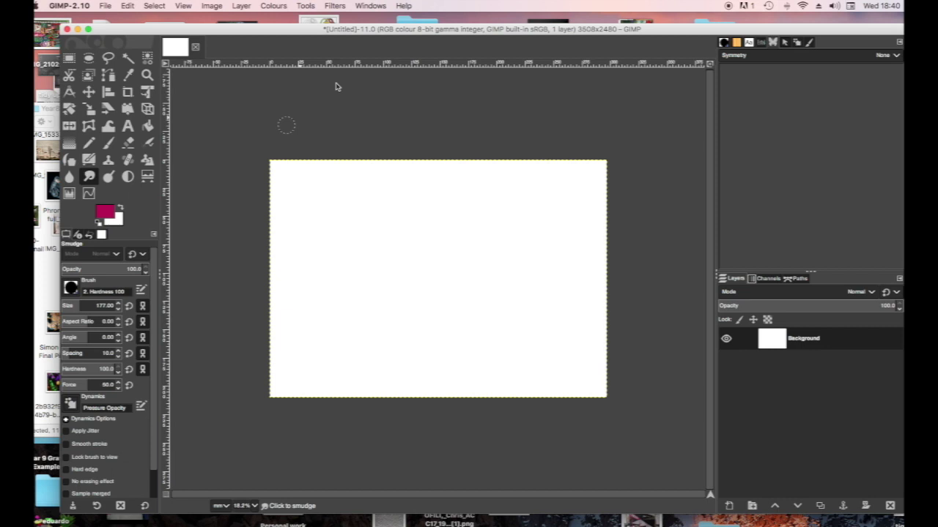
Place the orchid photo 1230750-bigthumbnail.jpg from the Year8 gimp folder onto the canvas as a new layer
left_click(44, 122)
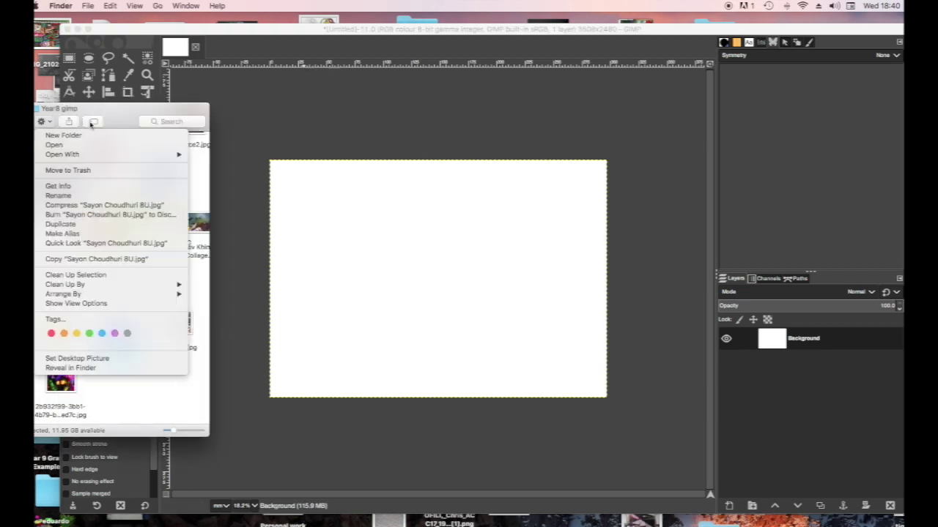
left_click(198, 158)
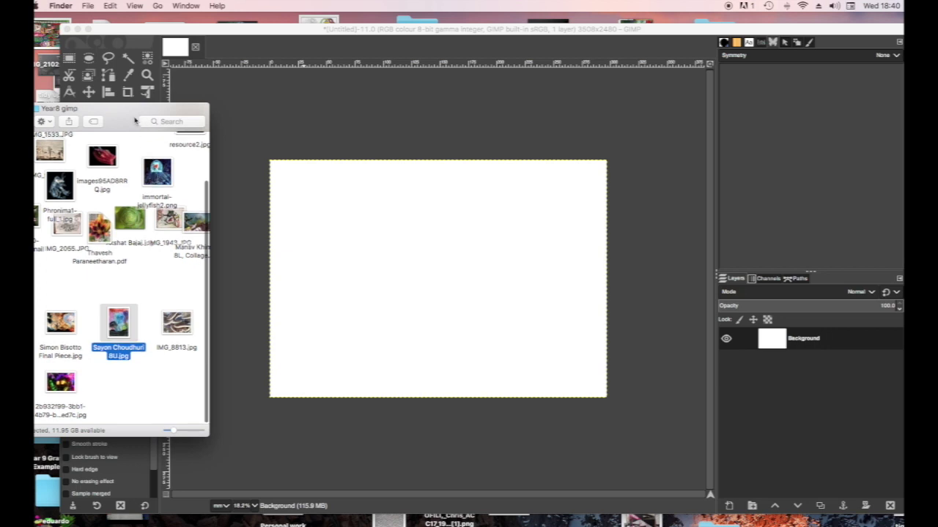
left_click_drag(134, 120, 170, 115)
left_click(71, 214)
left_click_drag(71, 214, 449, 242)
left_click_drag(139, 106, 53, 111)
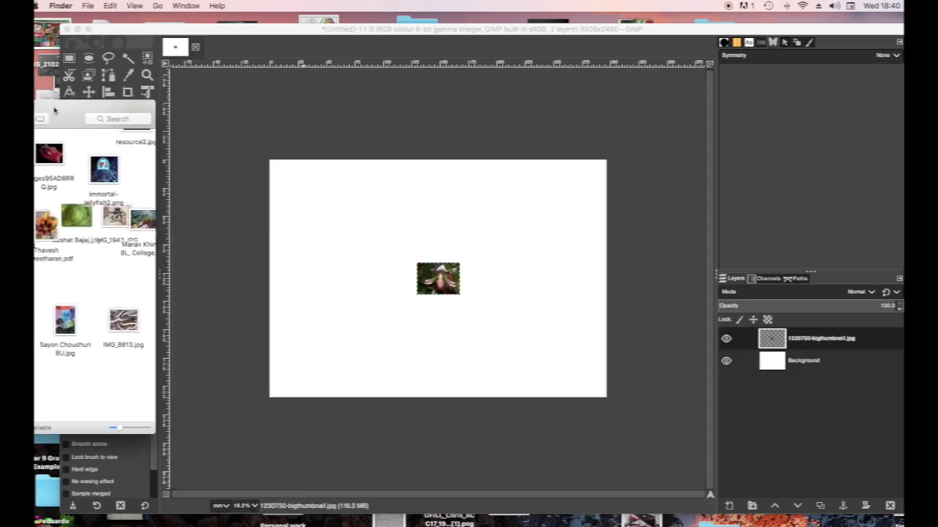
left_click(232, 55)
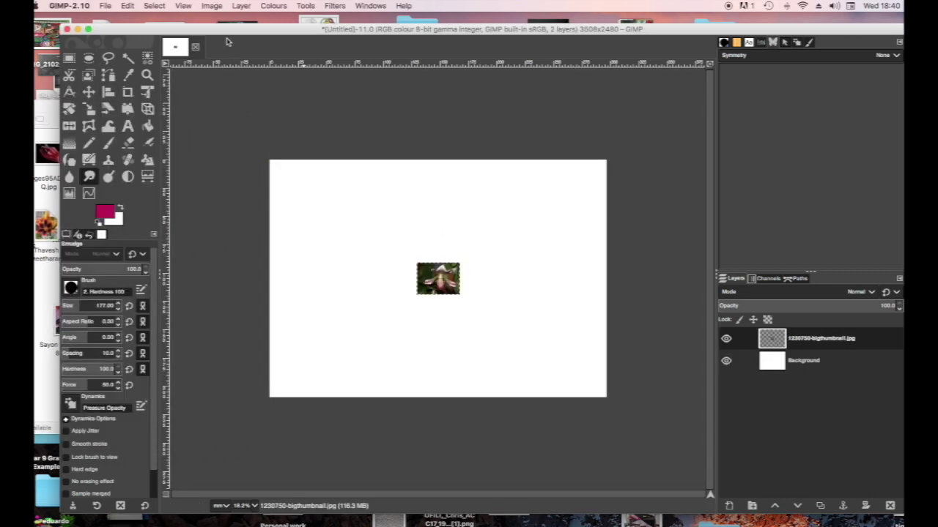
Scale the orchid photo layer until it covers the whole landscape canvas
left_click(152, 6)
mouse_move(184, 7)
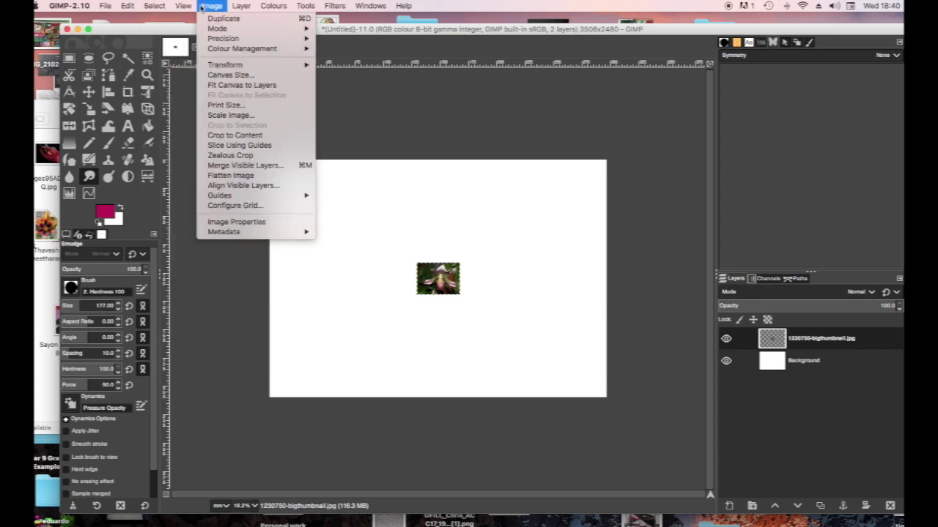
mouse_move(217, 66)
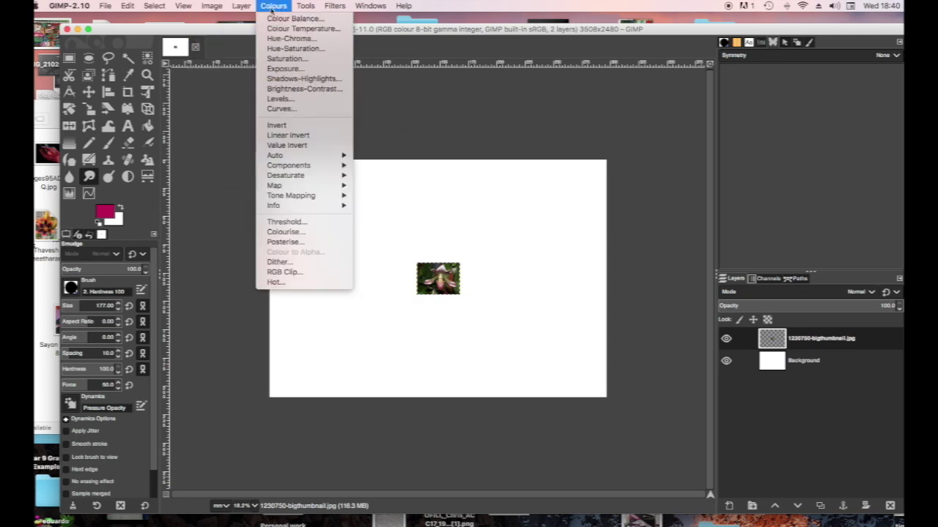
mouse_move(306, 7)
mouse_move(312, 38)
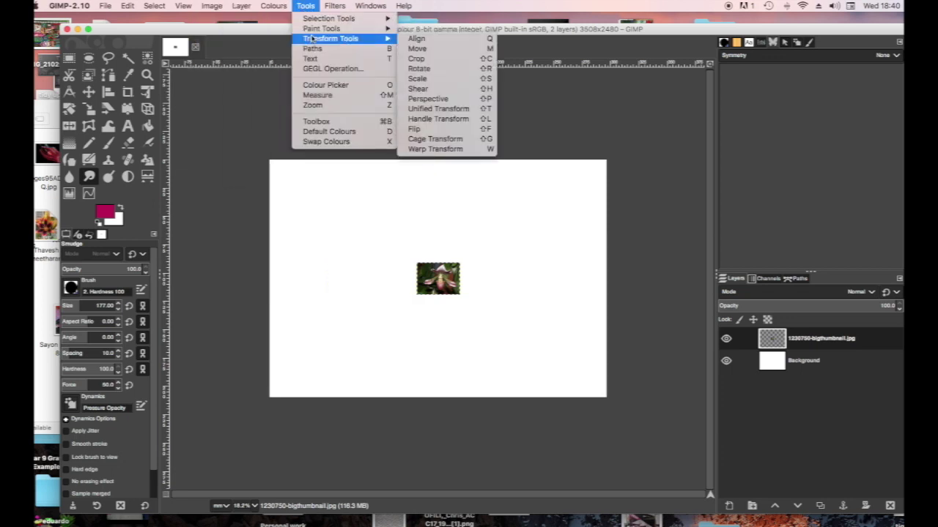
left_click(422, 79)
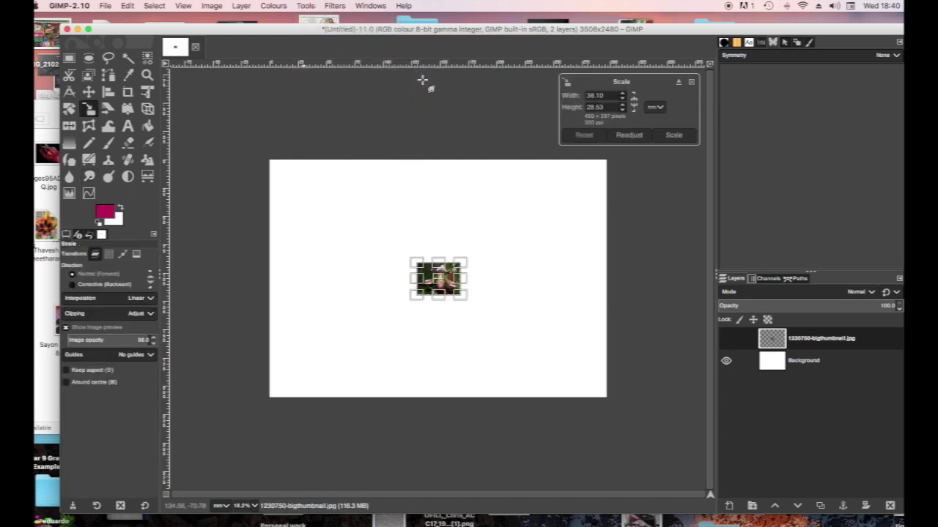
left_click_drag(413, 261, 271, 161)
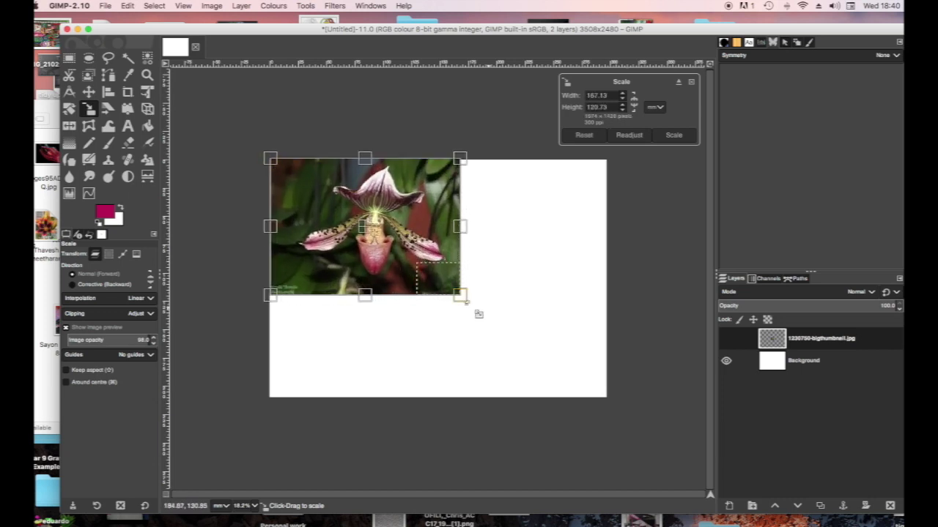
left_click_drag(471, 310, 607, 399)
left_click_drag(271, 159, 267, 156)
left_click(673, 134)
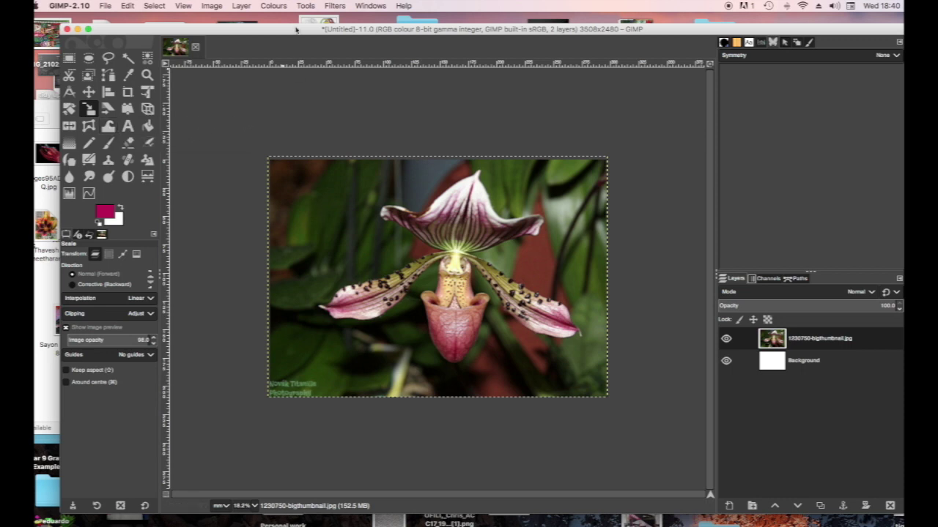
Distort the orchid photo with Warp Transform strokes, pulling the petals and background into flowing curves across the canvas
left_click(306, 7)
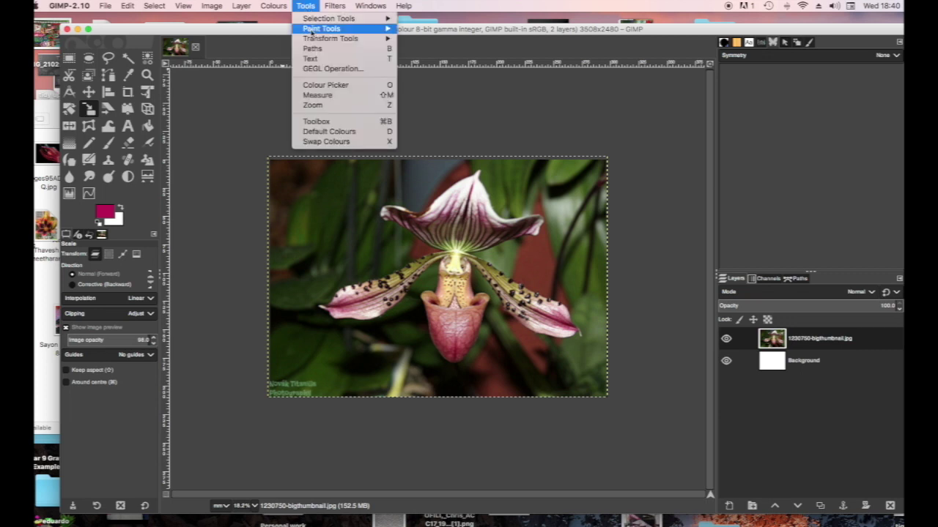
mouse_move(315, 40)
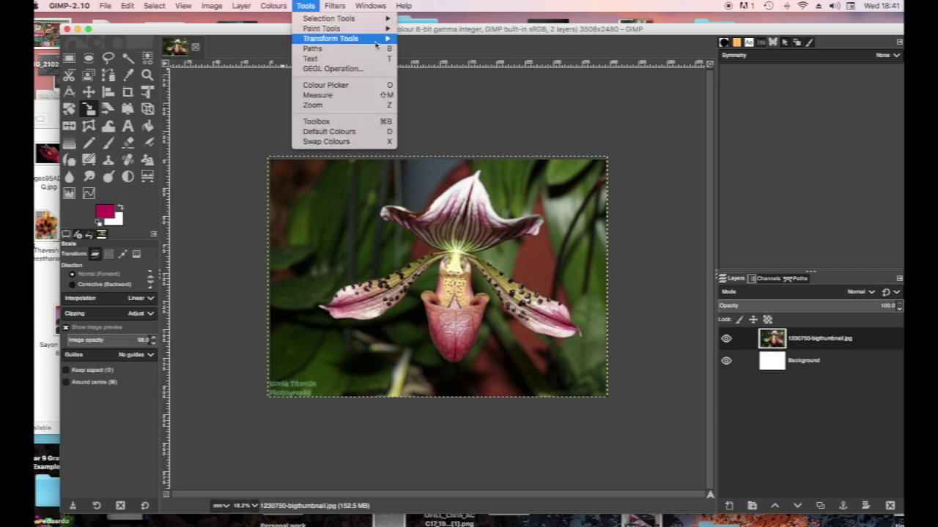
left_click(434, 150)
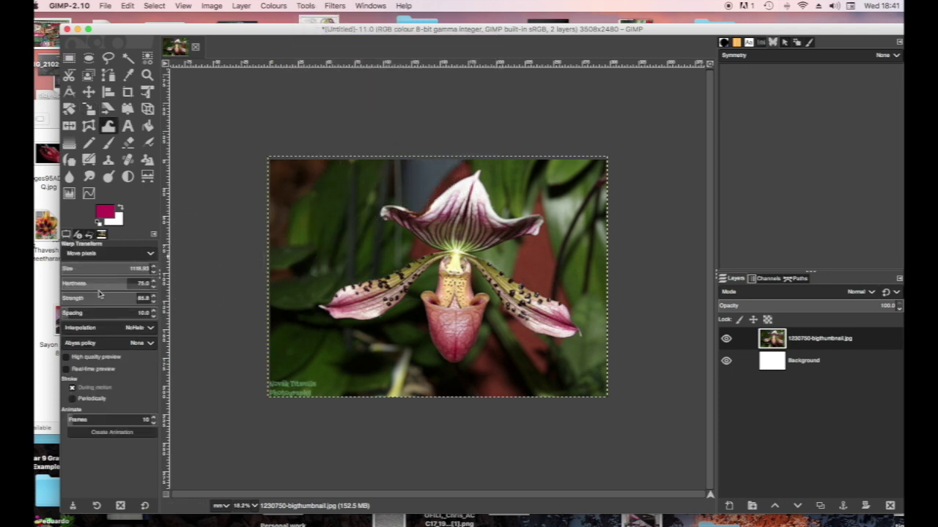
mouse_move(340, 225)
left_mouse_down()
mouse_move(408, 192)
mouse_move(378, 215)
mouse_move(318, 224)
mouse_move(417, 196)
mouse_move(484, 207)
mouse_move(436, 216)
mouse_move(384, 260)
left_mouse_up()
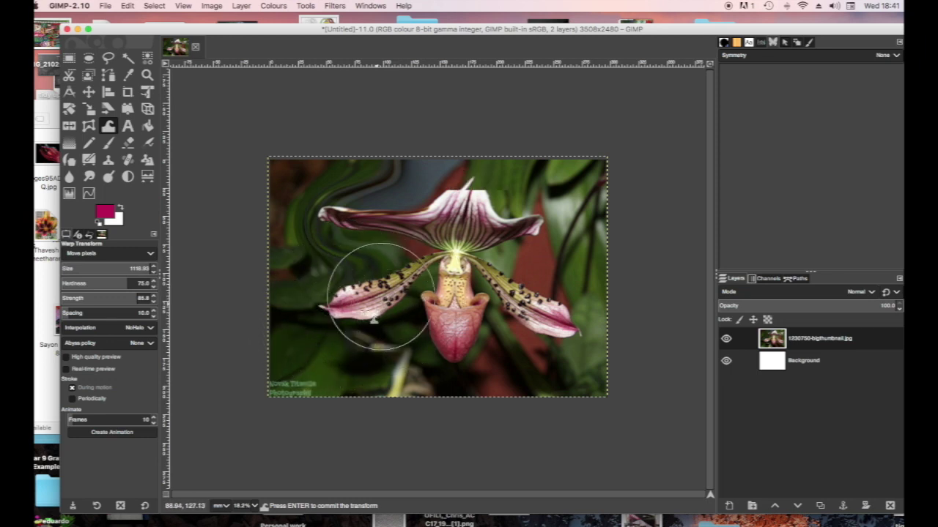
mouse_move(443, 249)
left_mouse_down()
mouse_move(466, 227)
mouse_move(461, 202)
mouse_move(546, 267)
mouse_move(535, 292)
mouse_move(554, 295)
mouse_move(559, 313)
left_mouse_up()
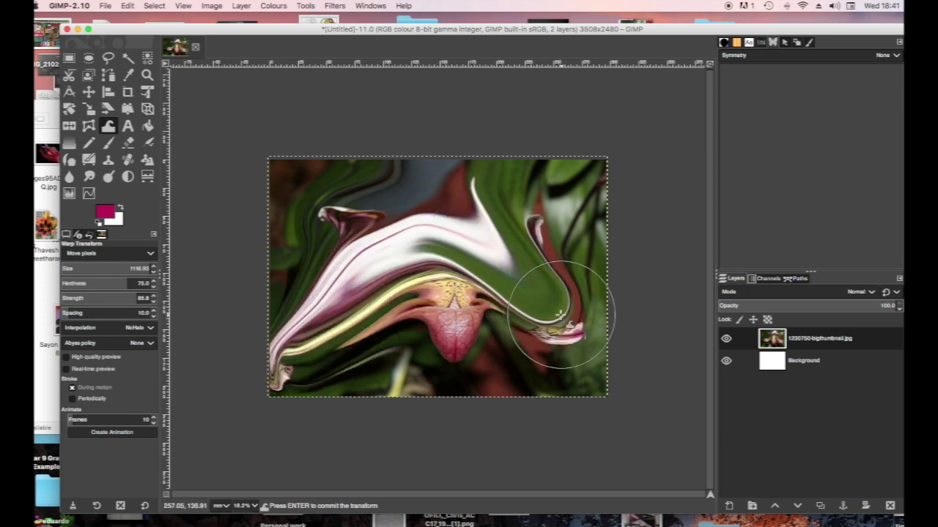
mouse_move(478, 337)
left_mouse_down()
mouse_move(481, 376)
mouse_move(493, 389)
mouse_move(516, 358)
left_mouse_up()
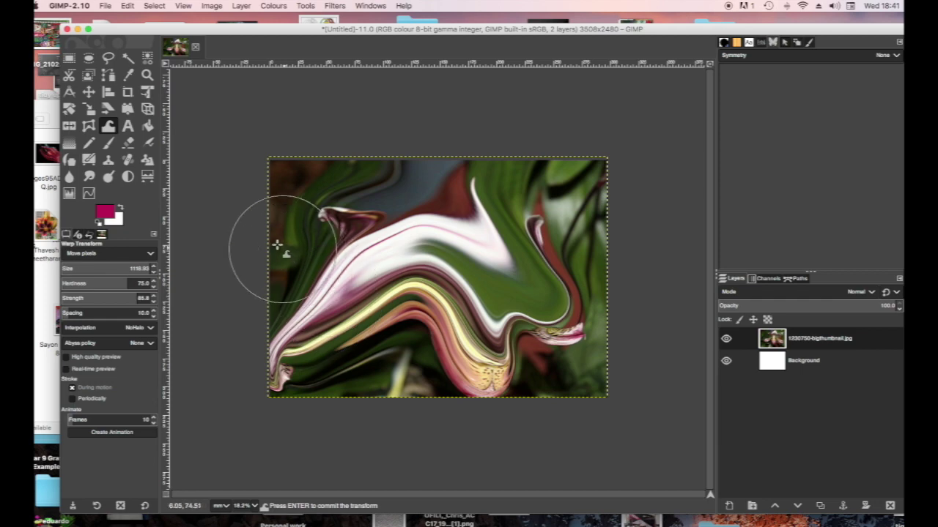
left_click_drag(277, 244, 264, 169)
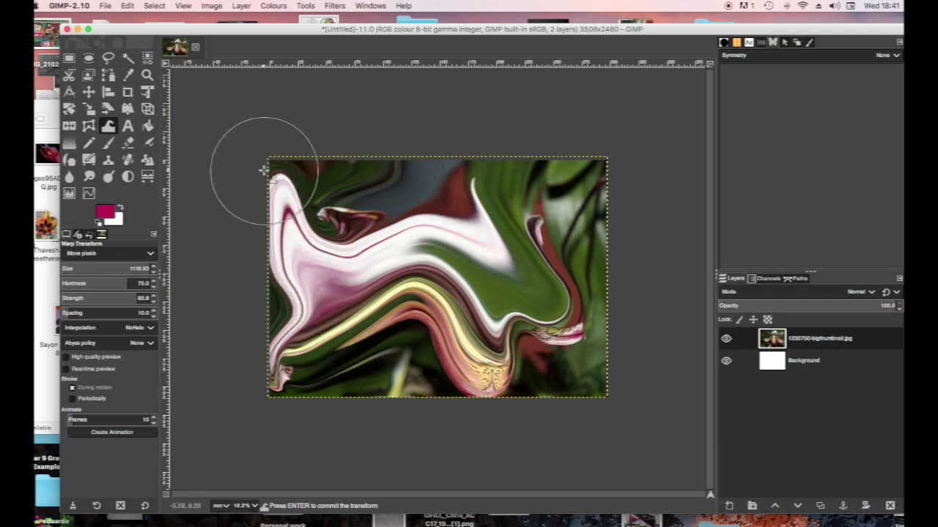
mouse_move(396, 236)
left_mouse_down()
mouse_move(394, 208)
mouse_move(360, 167)
left_mouse_up()
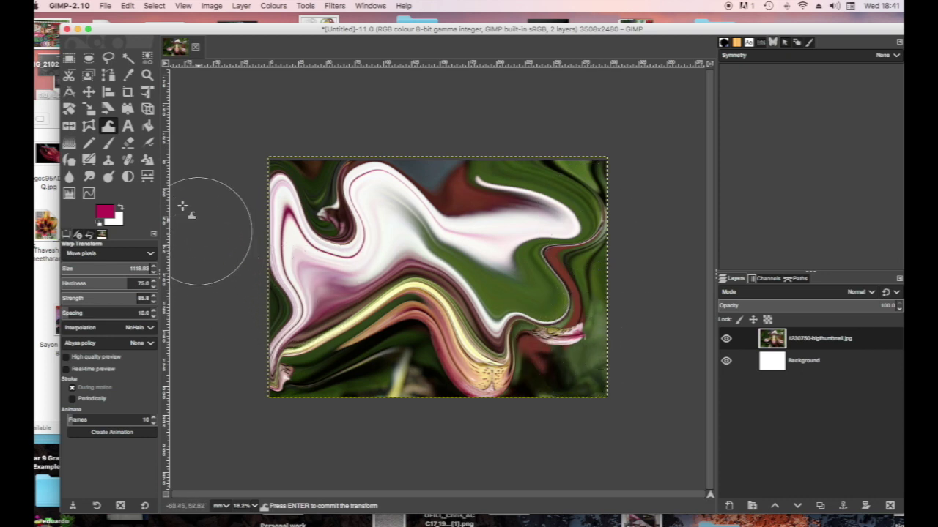
left_click(306, 6)
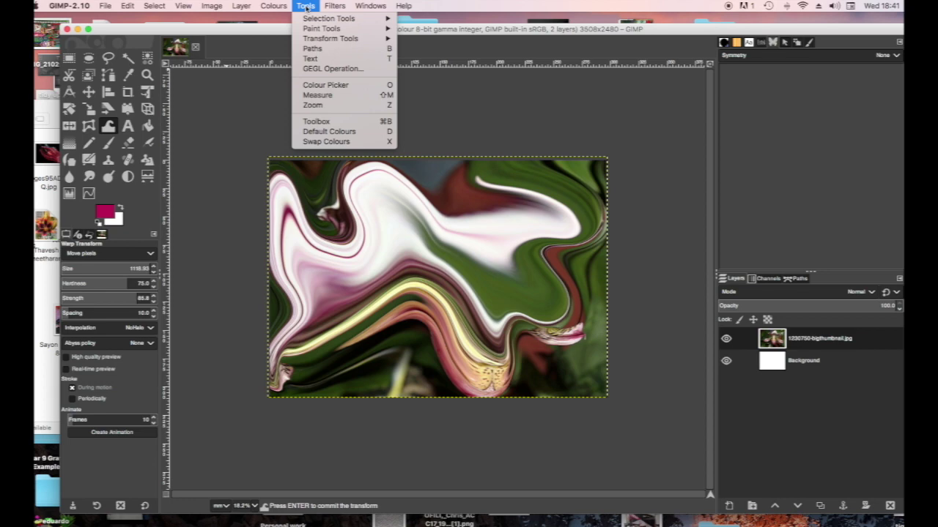
mouse_move(309, 17)
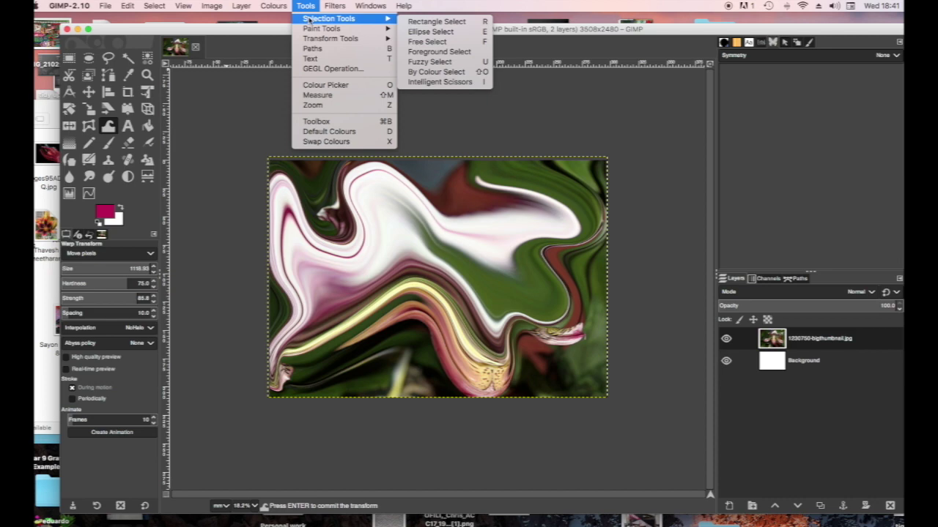
mouse_move(311, 39)
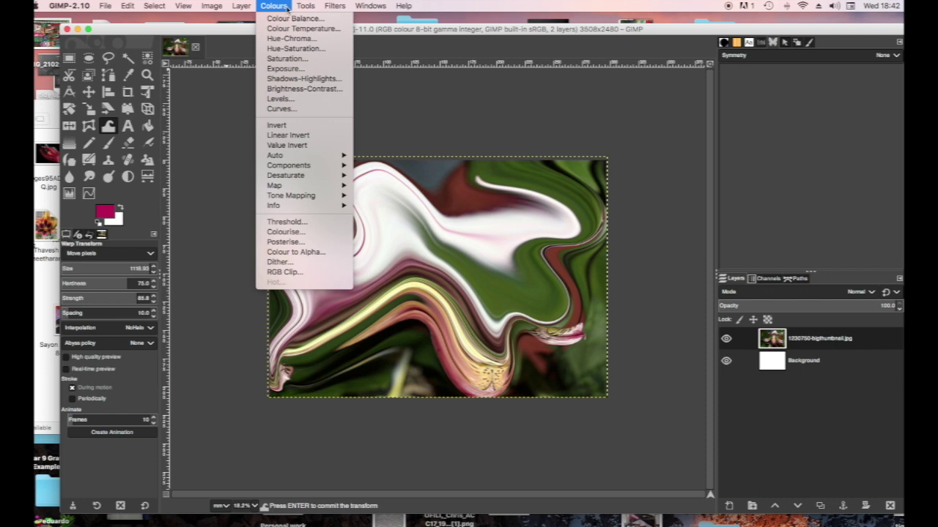
mouse_move(242, 8)
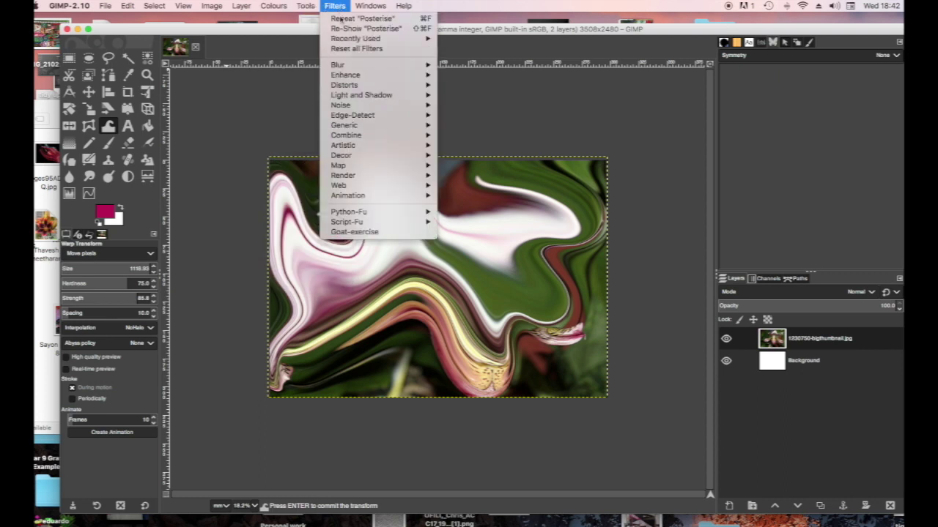
mouse_move(351, 70)
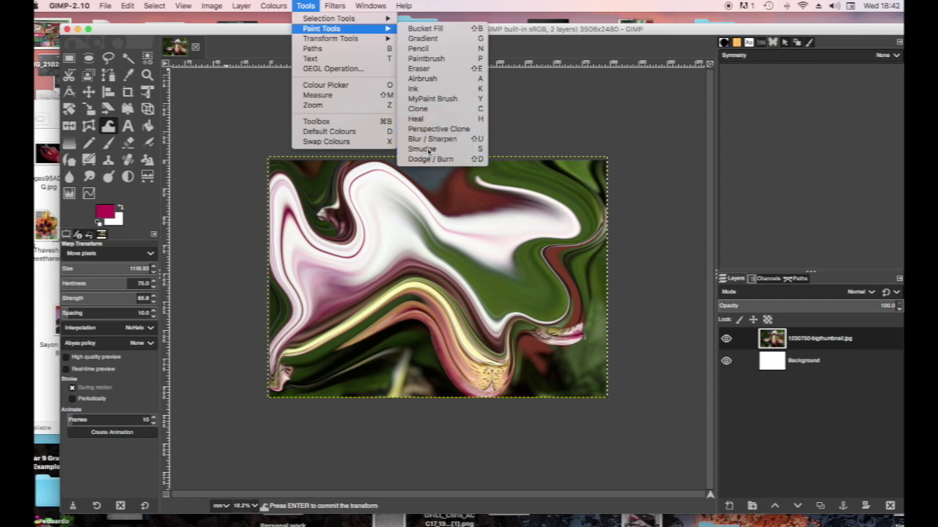
key("Escape")
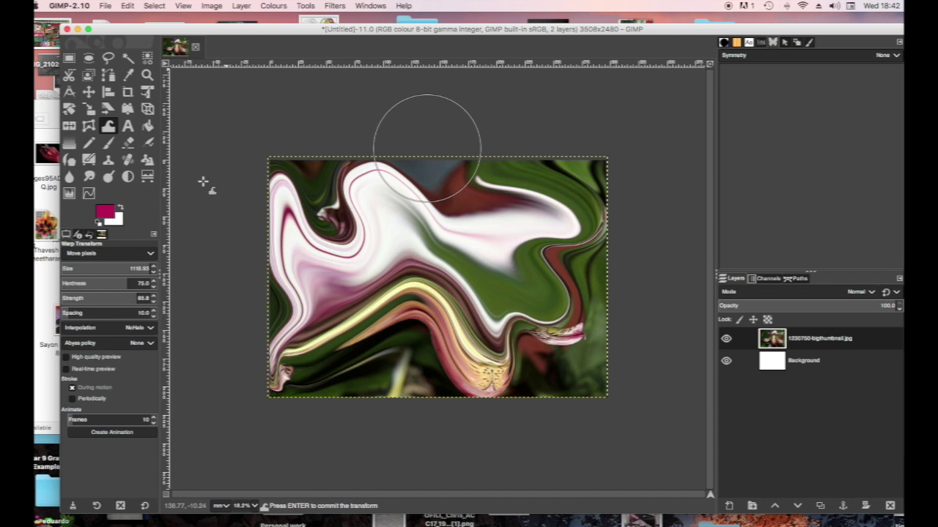
Smudge the upper part of the warped photo with swirling strokes from one side of the image to the other
key("s")
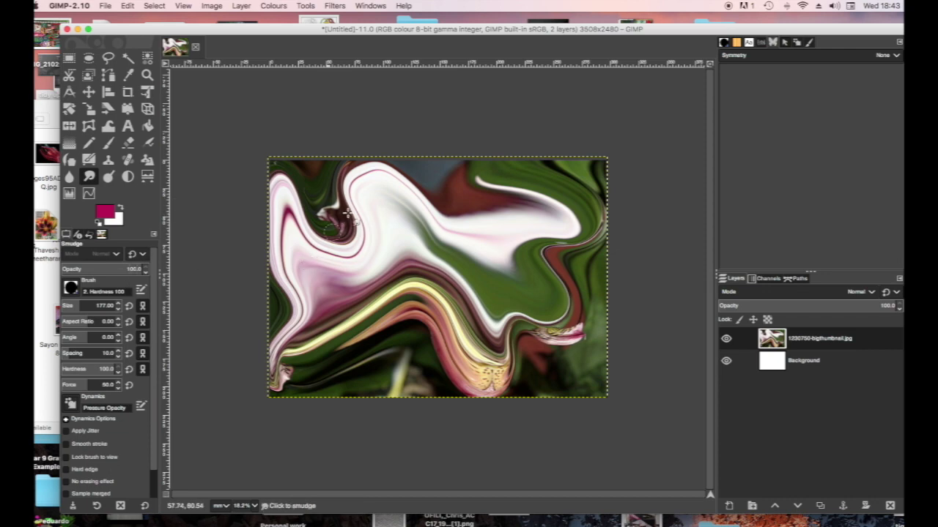
mouse_move(388, 195)
left_mouse_down()
mouse_move(272, 199)
mouse_move(410, 211)
mouse_move(331, 231)
mouse_move(573, 224)
mouse_move(400, 213)
mouse_move(548, 187)
mouse_move(366, 169)
mouse_move(526, 164)
mouse_move(290, 152)
left_mouse_up()
mouse_move(330, 168)
left_mouse_down()
mouse_move(317, 195)
mouse_move(365, 229)
mouse_move(326, 223)
mouse_move(401, 235)
mouse_move(487, 219)
mouse_move(431, 242)
mouse_move(508, 195)
mouse_move(510, 210)
mouse_move(549, 194)
mouse_move(503, 173)
mouse_move(637, 197)
mouse_move(488, 234)
mouse_move(584, 264)
mouse_move(523, 267)
mouse_move(556, 222)
mouse_move(464, 225)
mouse_move(344, 208)
mouse_move(367, 196)
mouse_move(250, 215)
mouse_move(306, 217)
mouse_move(354, 260)
mouse_move(401, 198)
mouse_move(436, 181)
mouse_move(442, 167)
mouse_move(504, 183)
mouse_move(478, 202)
mouse_move(413, 192)
mouse_move(385, 219)
mouse_move(476, 228)
mouse_move(378, 197)
mouse_move(550, 181)
mouse_move(510, 170)
mouse_move(560, 207)
mouse_move(499, 192)
mouse_move(455, 166)
mouse_move(472, 181)
mouse_move(424, 212)
mouse_move(374, 188)
mouse_move(358, 153)
mouse_move(373, 183)
mouse_move(418, 203)
mouse_move(479, 197)
mouse_move(488, 164)
mouse_move(486, 187)
mouse_move(521, 208)
mouse_move(577, 191)
mouse_move(568, 165)
mouse_move(558, 187)
left_mouse_up()
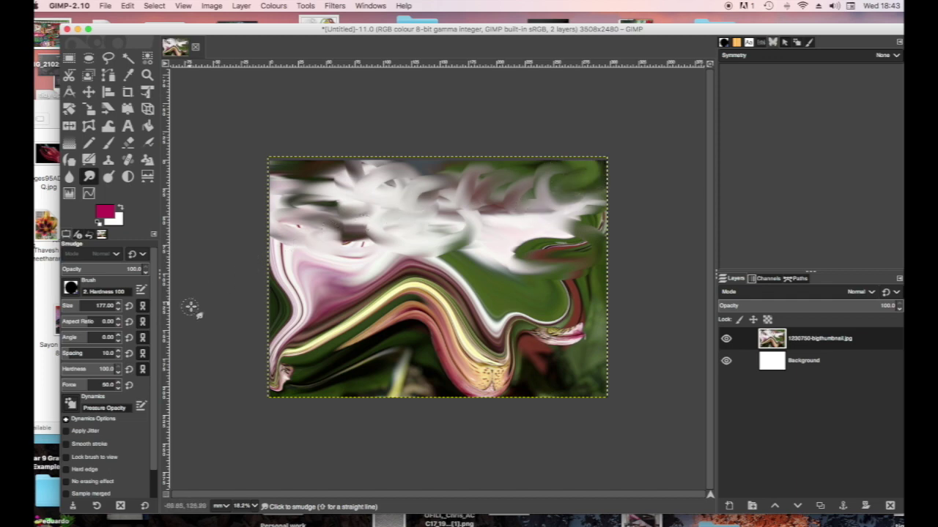
mouse_move(342, 197)
left_mouse_down()
mouse_move(289, 183)
mouse_move(340, 213)
mouse_move(302, 177)
left_mouse_up()
mouse_move(581, 216)
left_mouse_down()
mouse_move(560, 220)
mouse_move(642, 192)
left_mouse_up()
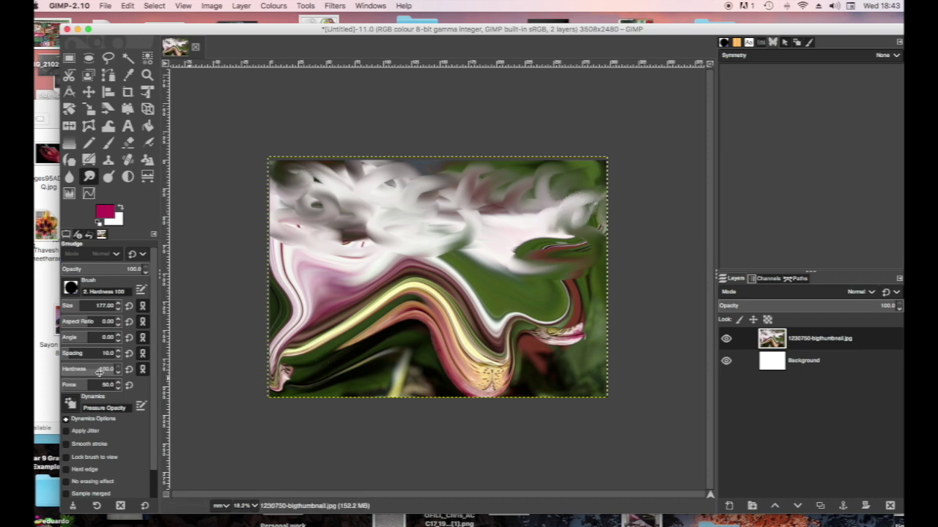
Set up the Paintbrush with a light pink foreground colour
left_click(107, 144)
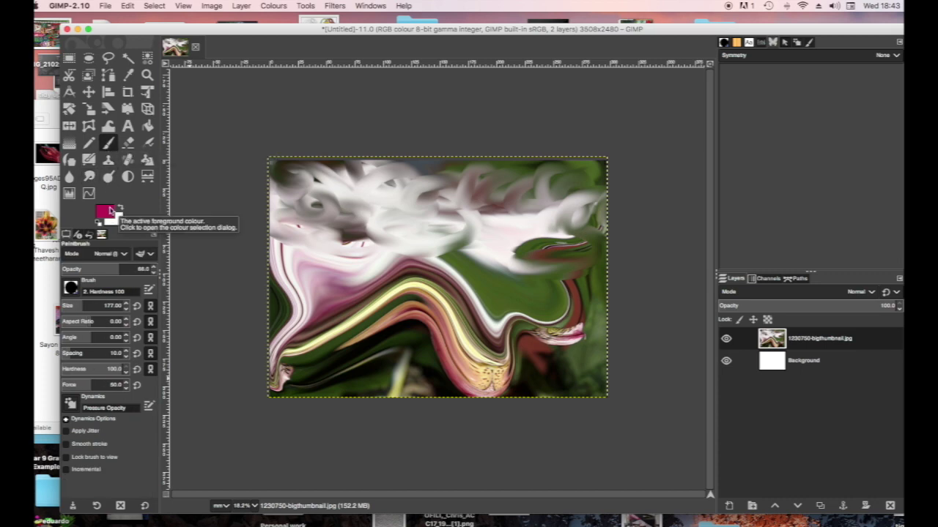
left_click(106, 212)
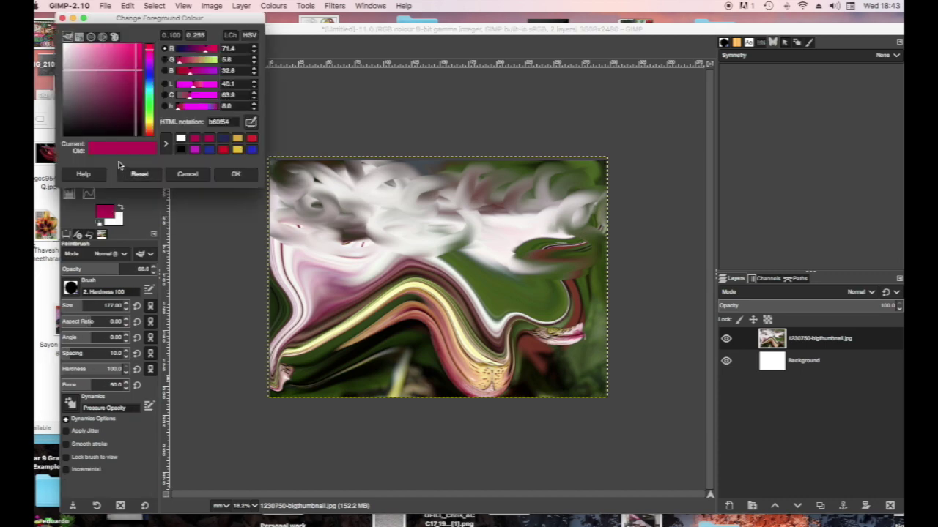
left_click(87, 52)
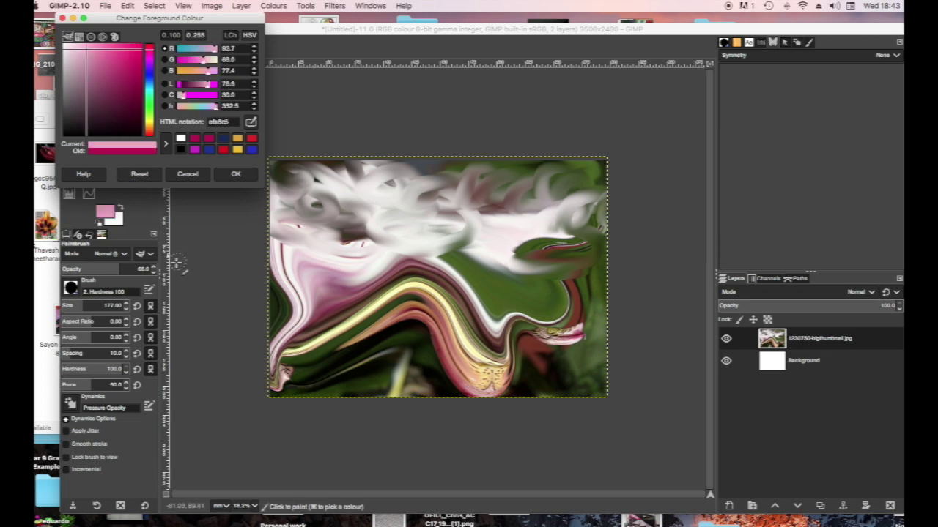
Paint pink cell texture across the sky area and upper edges of the orchid layer with the Cell 02 brush at 59.4 opacity
left_click(149, 289)
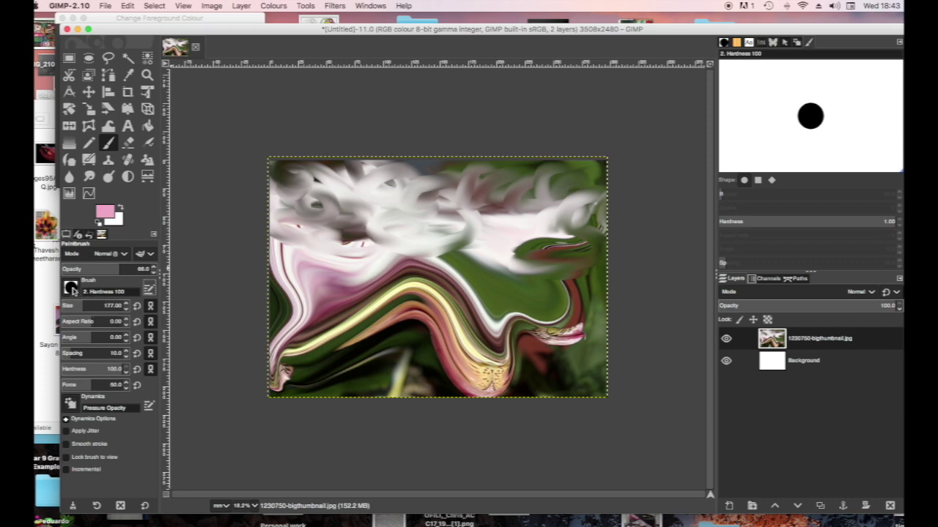
left_click(71, 288)
left_click(98, 320)
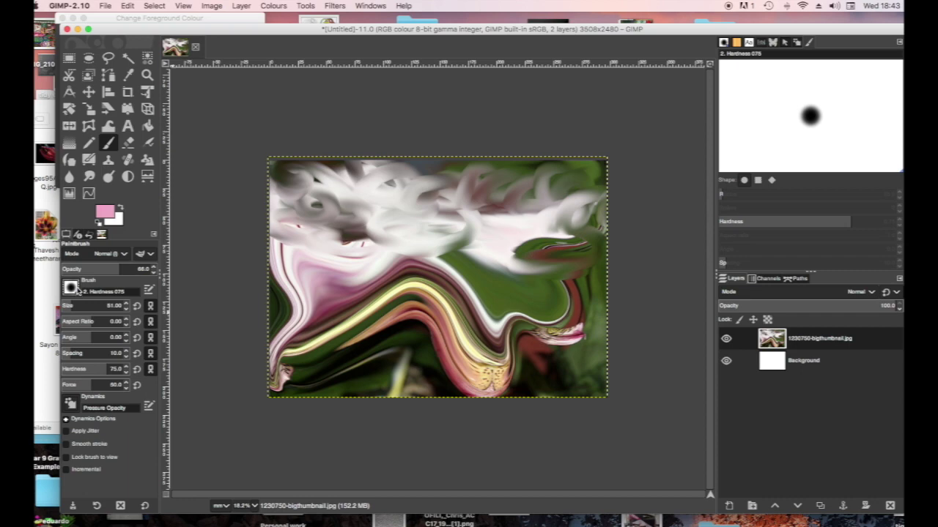
left_click(71, 287)
left_click(110, 350)
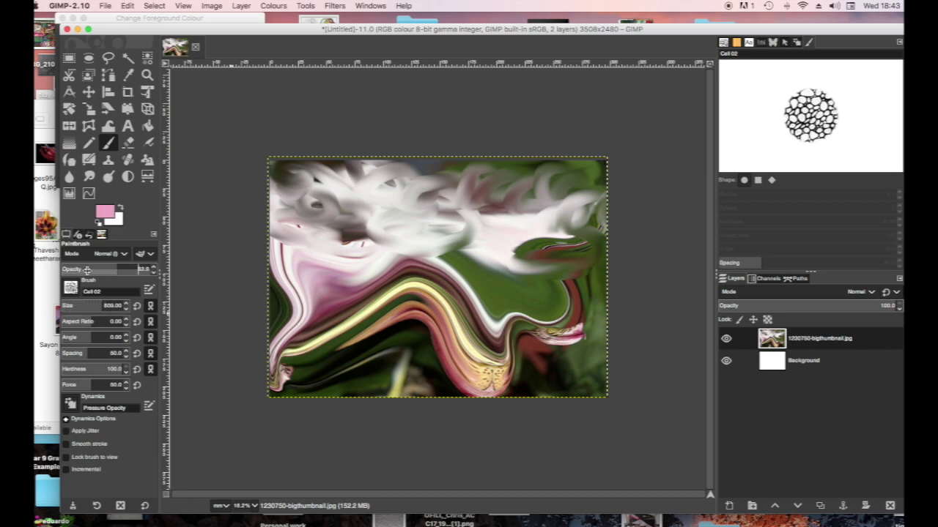
mouse_move(326, 216)
left_mouse_down()
mouse_move(367, 209)
mouse_move(386, 240)
mouse_move(445, 227)
mouse_move(469, 255)
mouse_move(490, 254)
mouse_move(546, 211)
mouse_move(571, 208)
mouse_move(592, 249)
mouse_move(588, 283)
mouse_move(605, 211)
mouse_move(590, 171)
left_mouse_up()
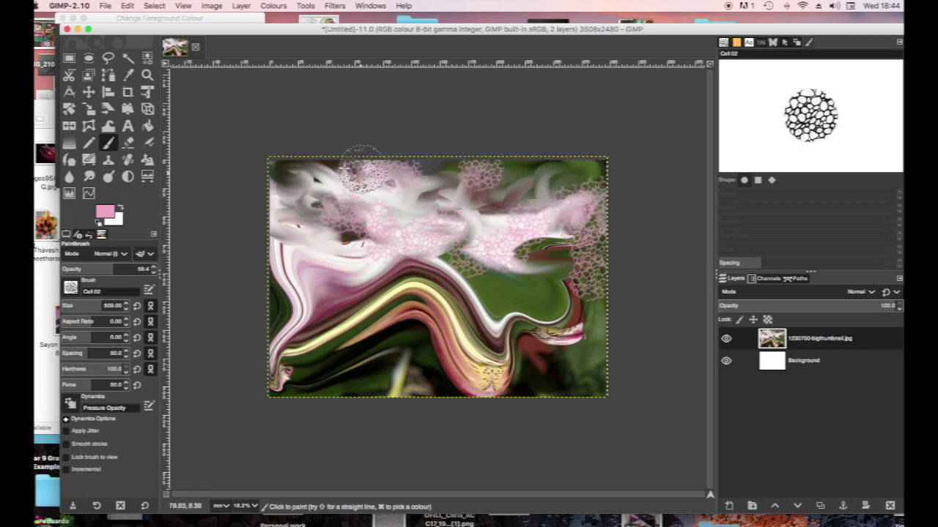
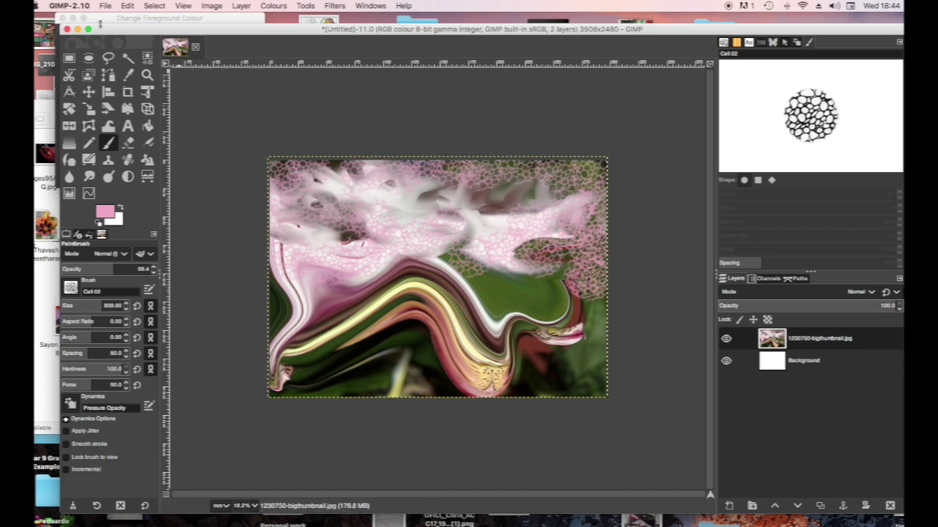
Place the drawing IMG_1943.JPG from the image folder onto the canvas as a new layer
left_click(47, 136)
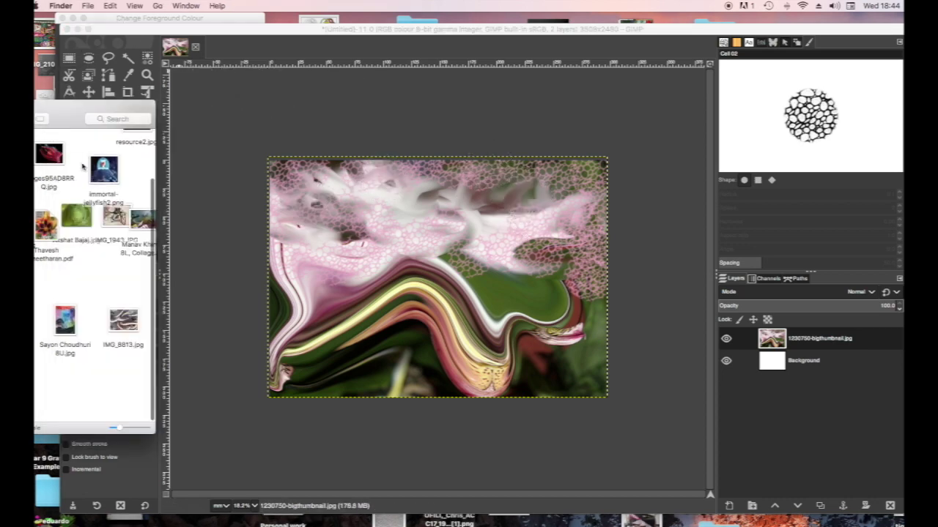
scroll(93, 174, "left", 2)
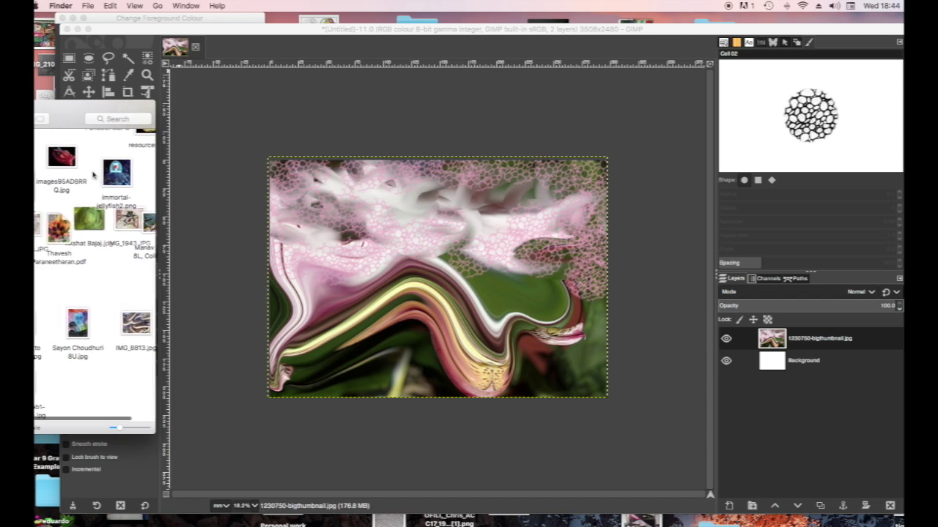
left_click_drag(126, 218, 416, 232)
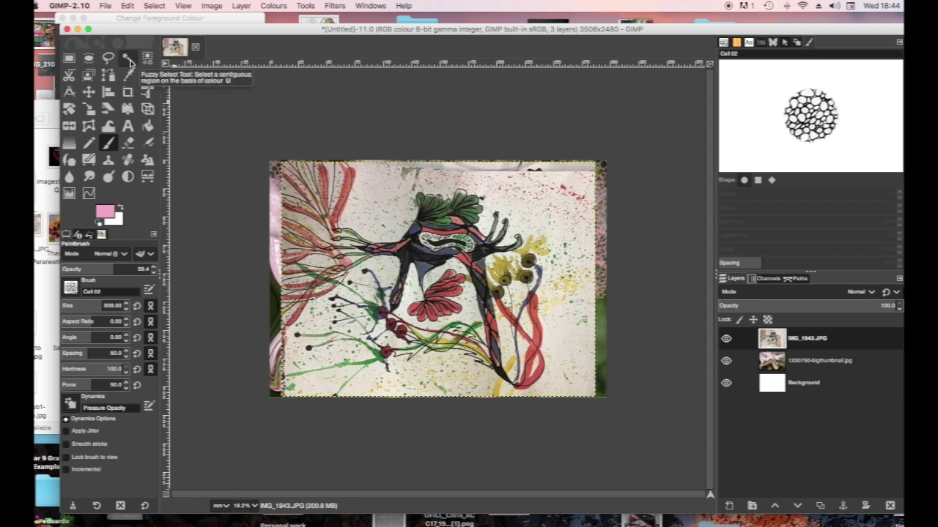
Fuzzy-select the pale paper background above and beside the figure in the IMG_1943 drawing
left_click(128, 59)
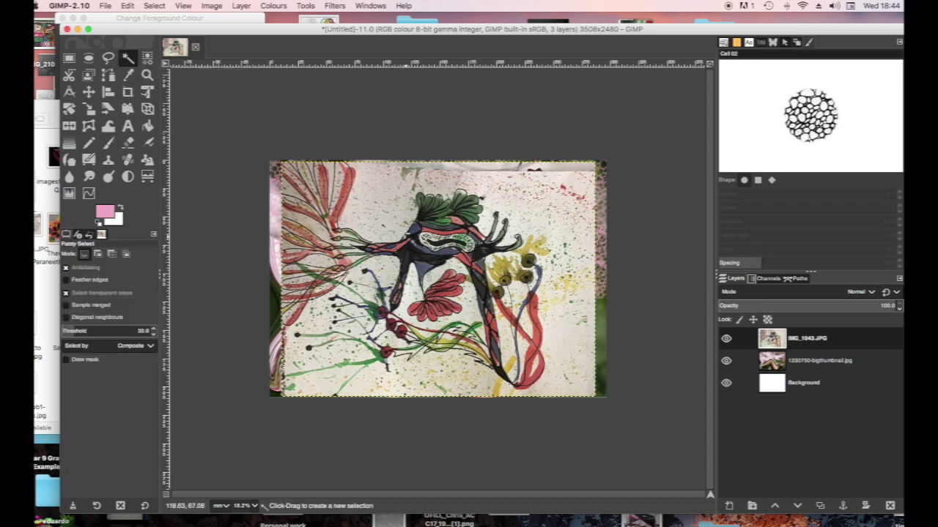
left_click(400, 218)
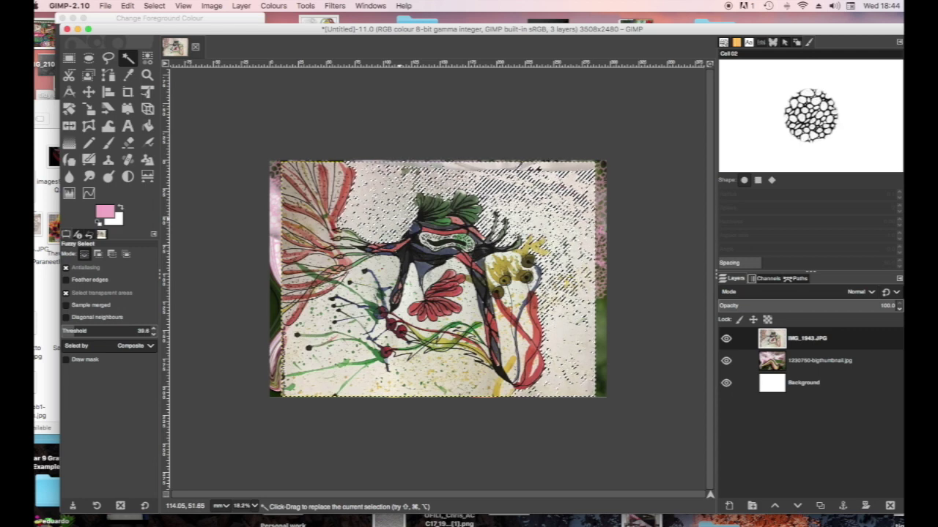
key("ctrl")
key("super+x")
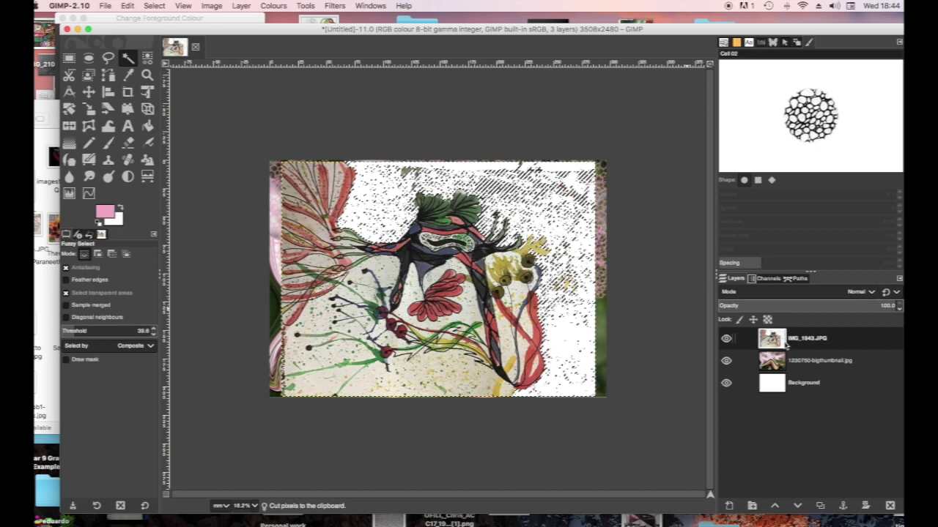
left_click(128, 5)
left_click(134, 20)
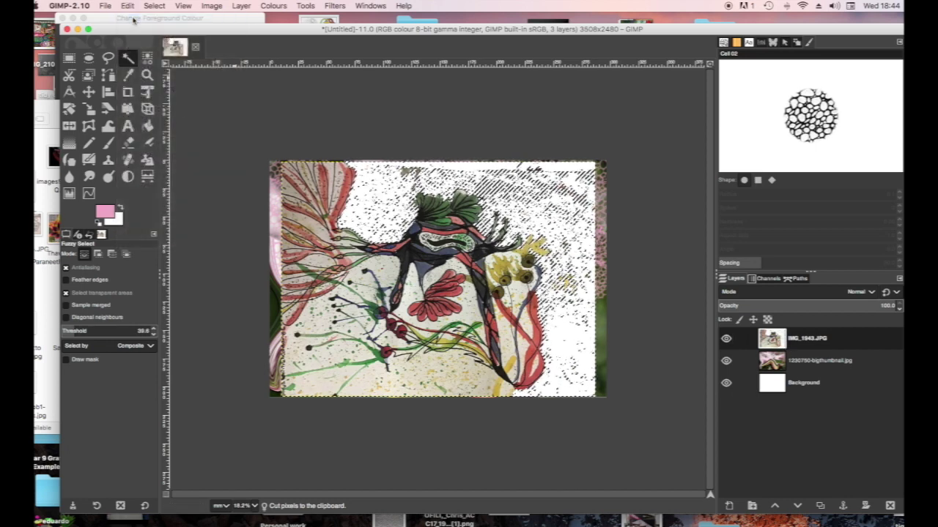
Add an alpha channel to the IMG_1943 layer and cut out the selected paper background
right_click(798, 342)
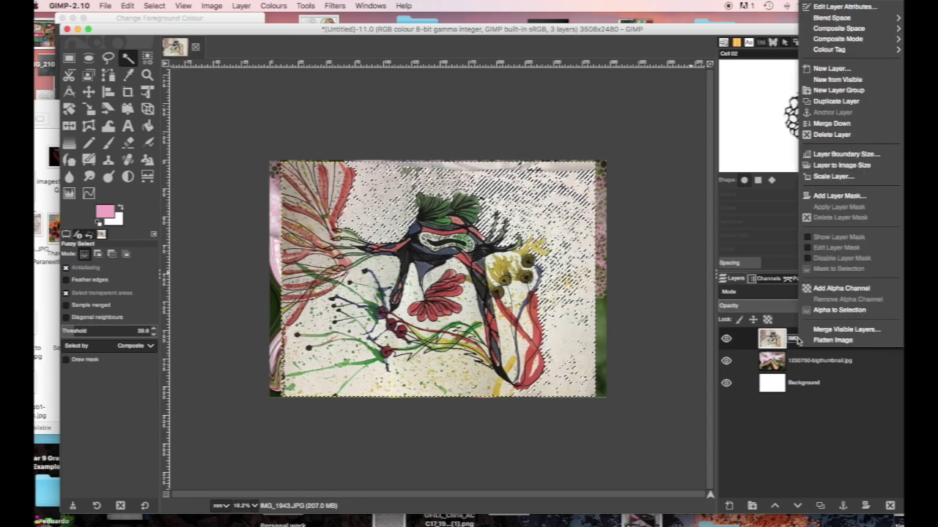
left_click(823, 290)
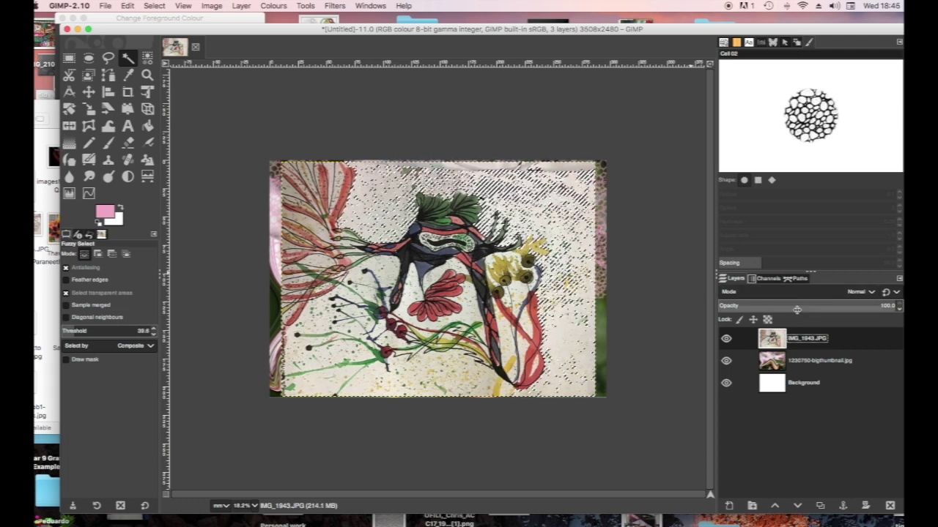
left_click(751, 279)
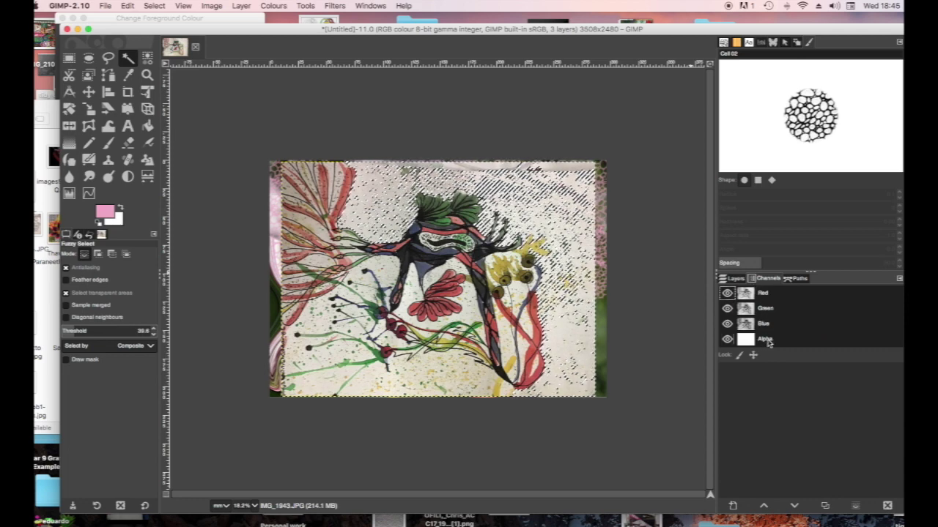
left_click(735, 279)
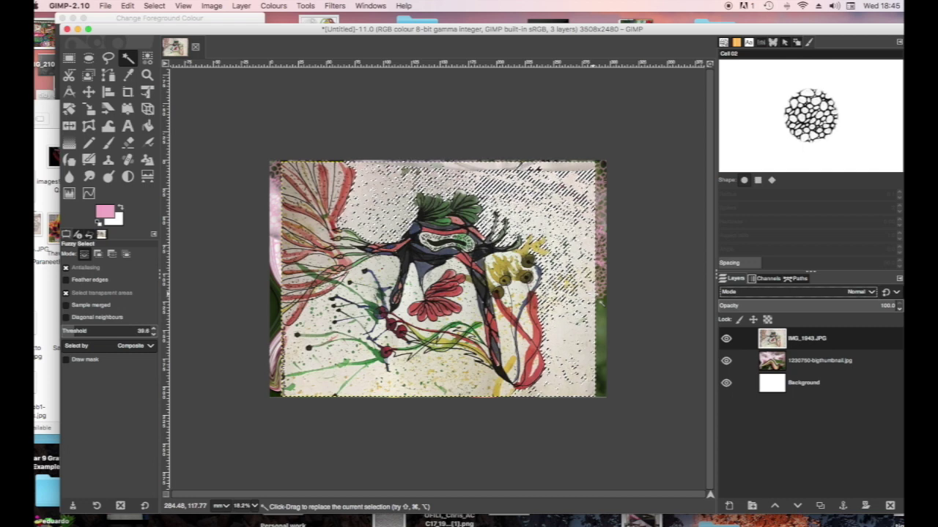
key("super+x")
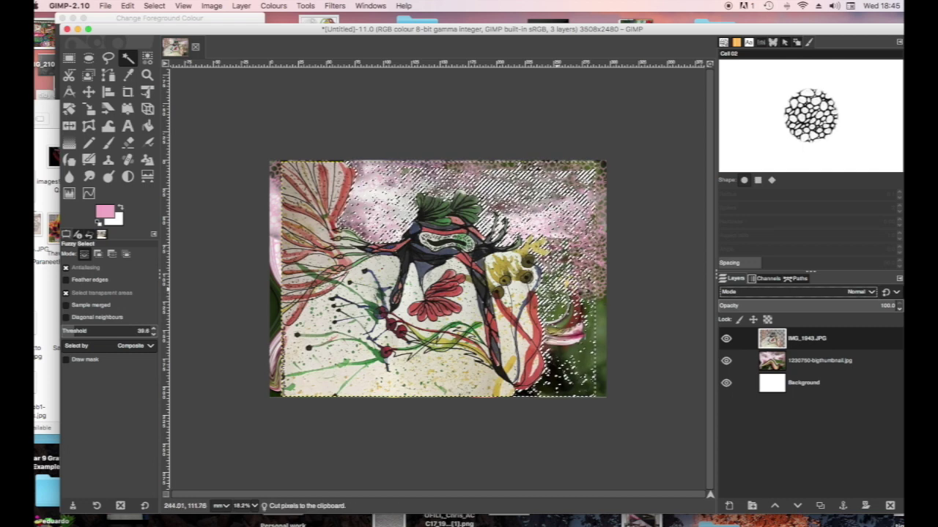
Cut out the paper areas beside the figure's raised leg and around the red leaf beneath its body
left_click(383, 270, "shift")
key("super+x")
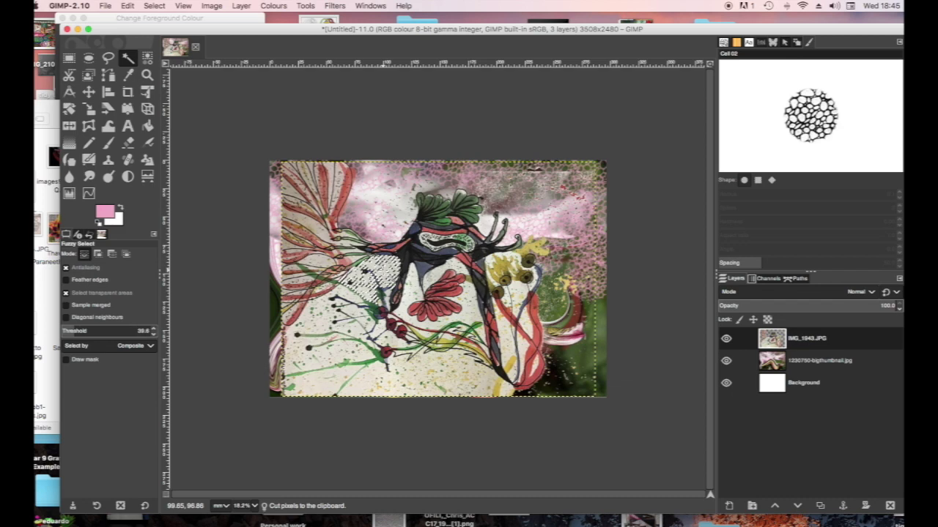
left_click(445, 286)
key("super+x")
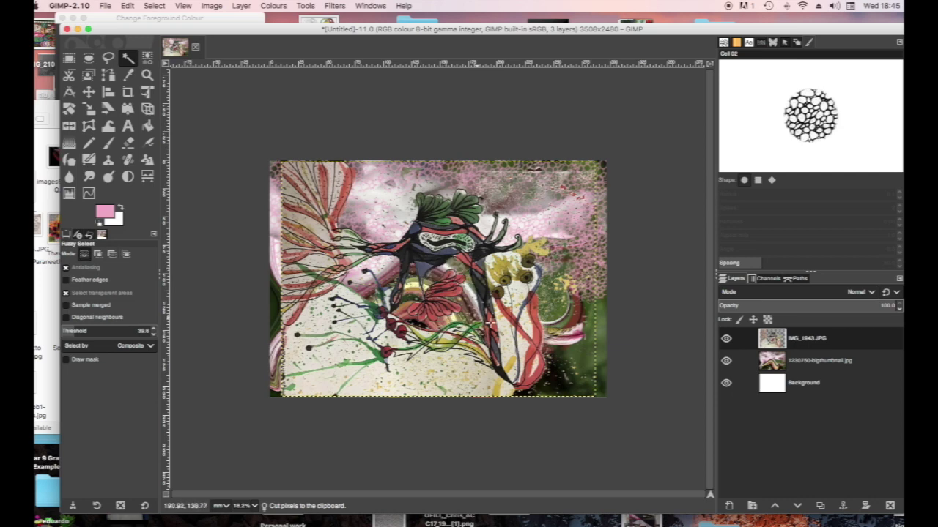
Cut out the small paper patches between the figure's long striped leg and the red ribbon shapes
left_click(500, 322)
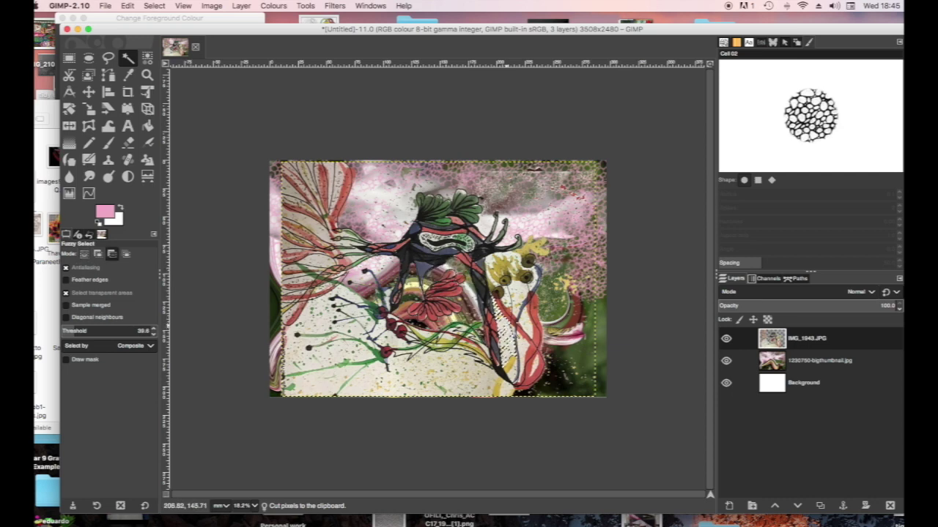
left_click(517, 301, "shift")
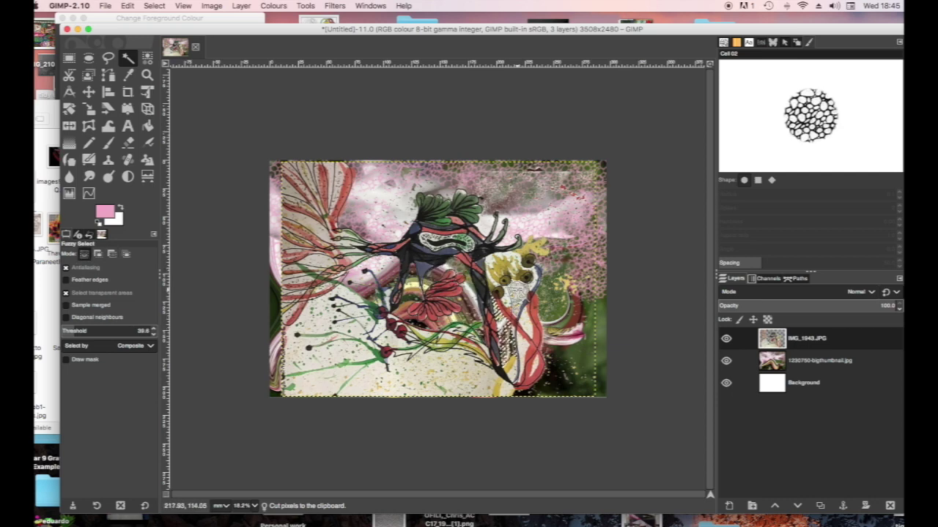
left_click(521, 320, "shift")
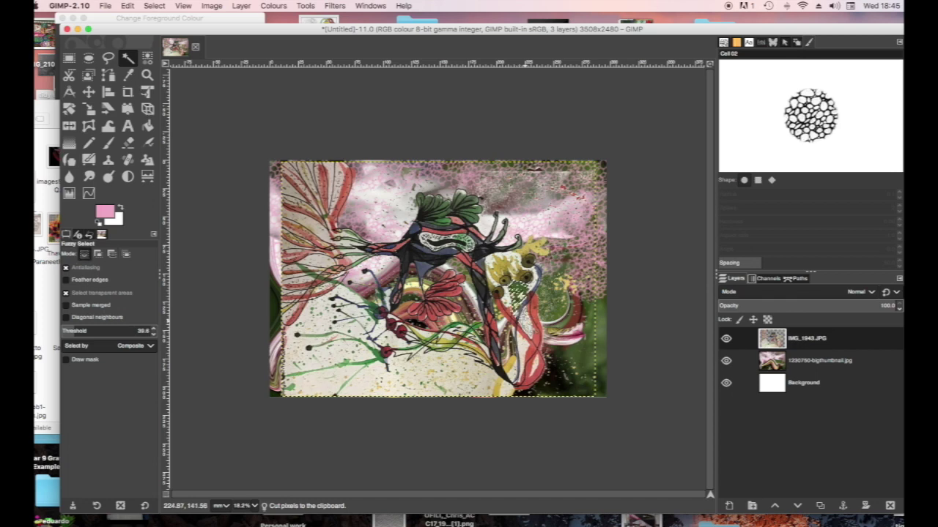
left_click(523, 323, "shift")
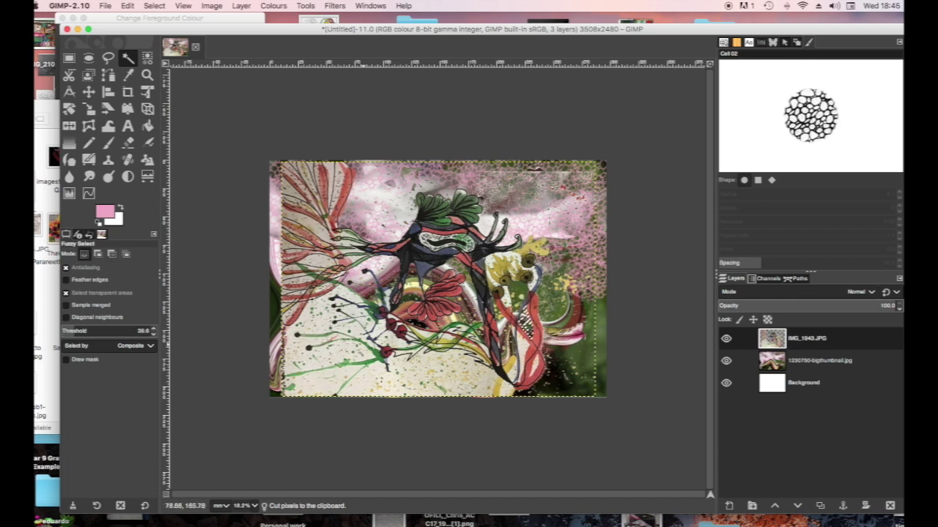
Cut out the paper along the lower part of the drawing and around the berries, and clear the selection
left_click(325, 318, "shift")
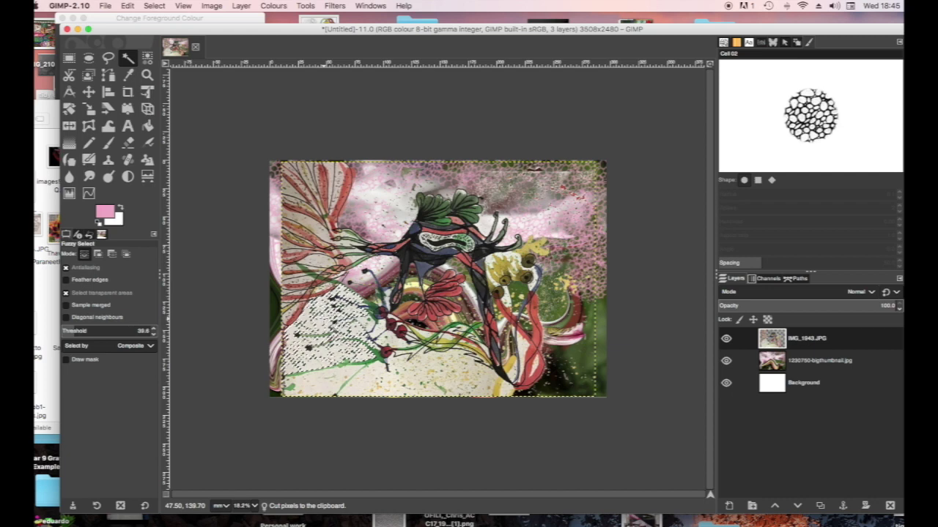
key("ctrl+x")
left_click(435, 366)
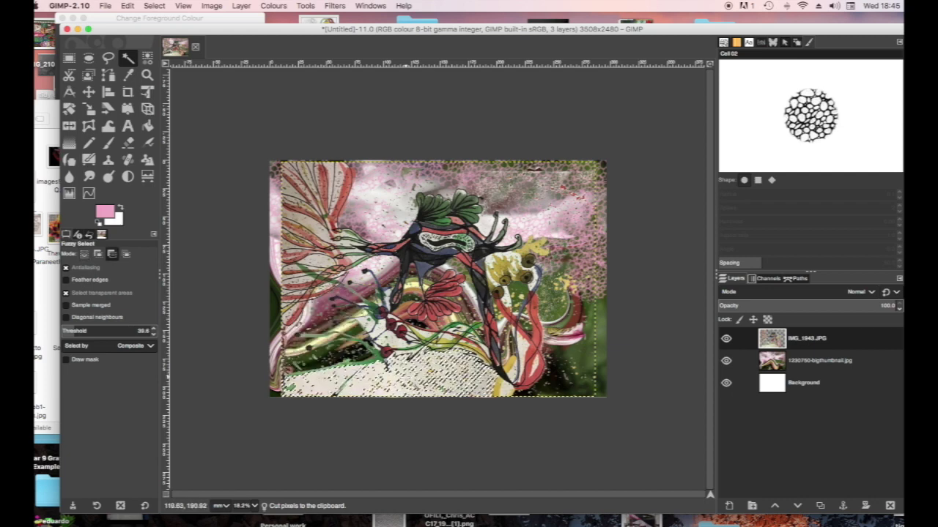
key("ctrl+x")
left_click(388, 340)
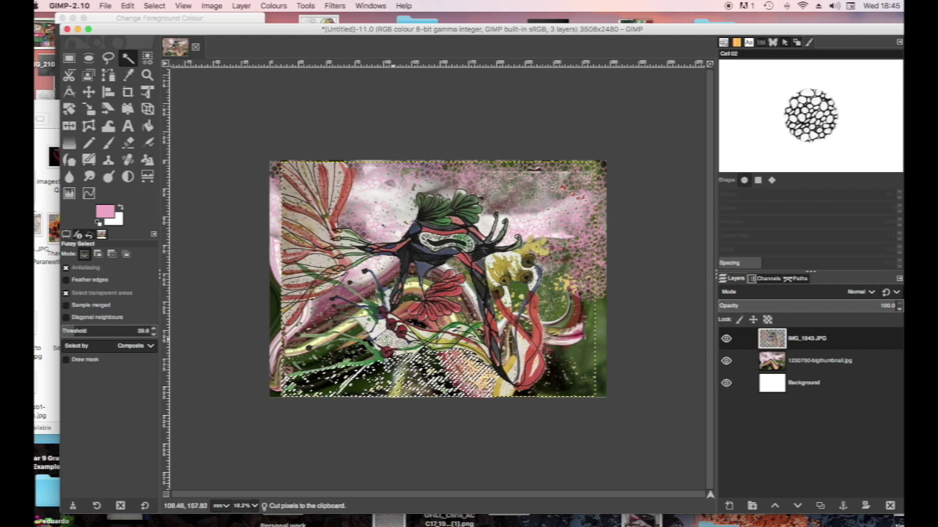
key("ctrl+x")
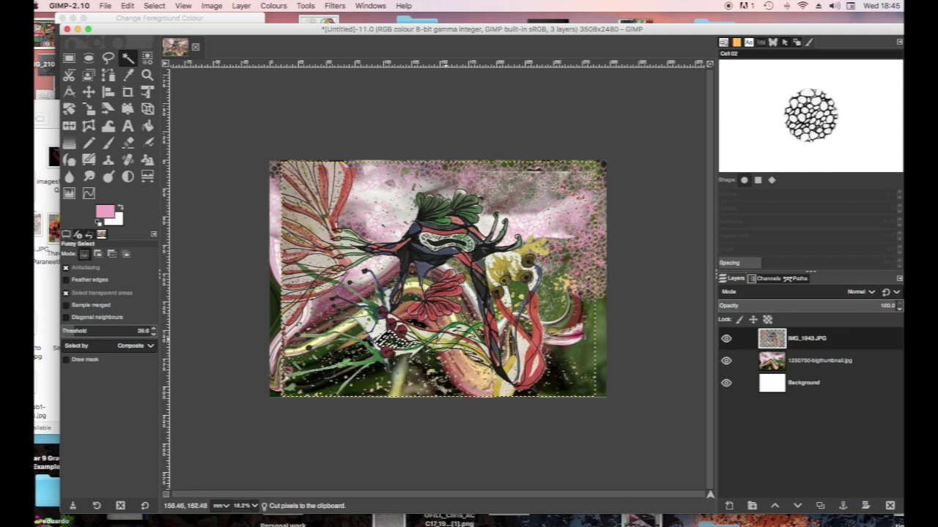
left_click(380, 327)
key("ctrl+x")
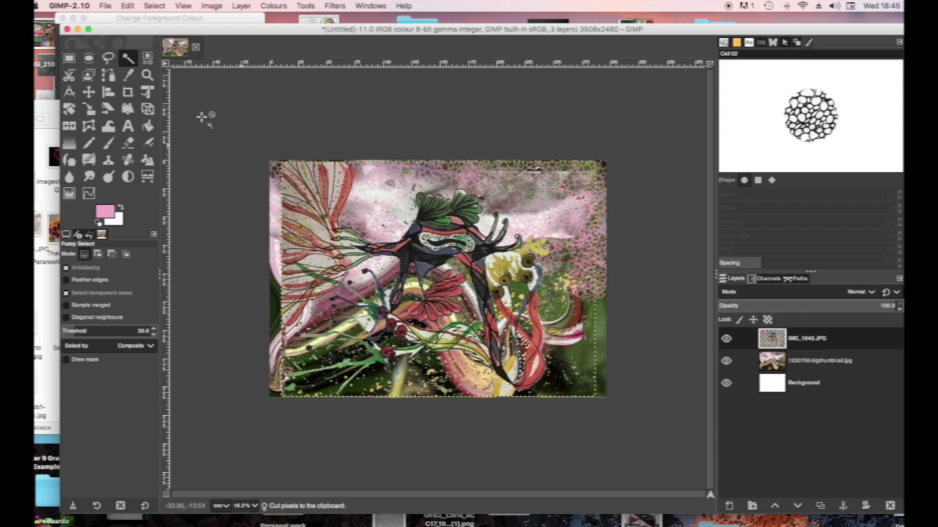
left_click(154, 5)
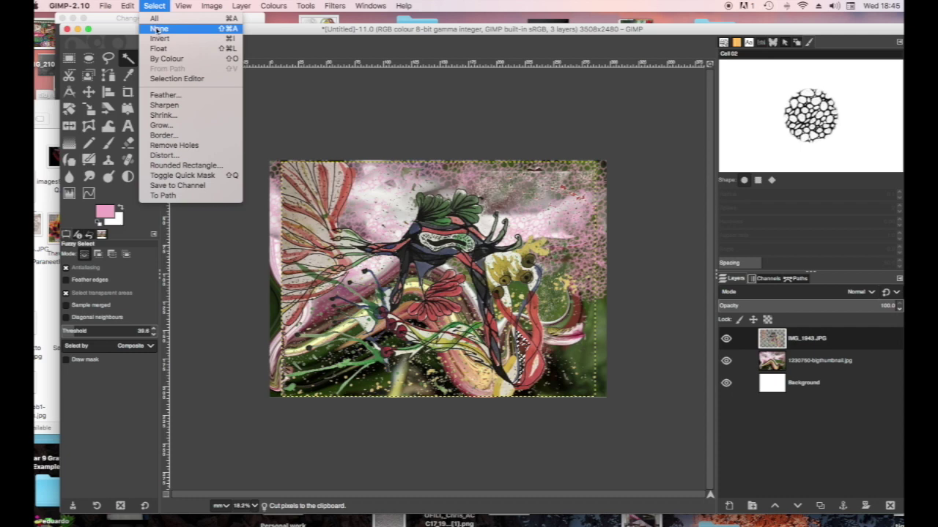
left_click(158, 29)
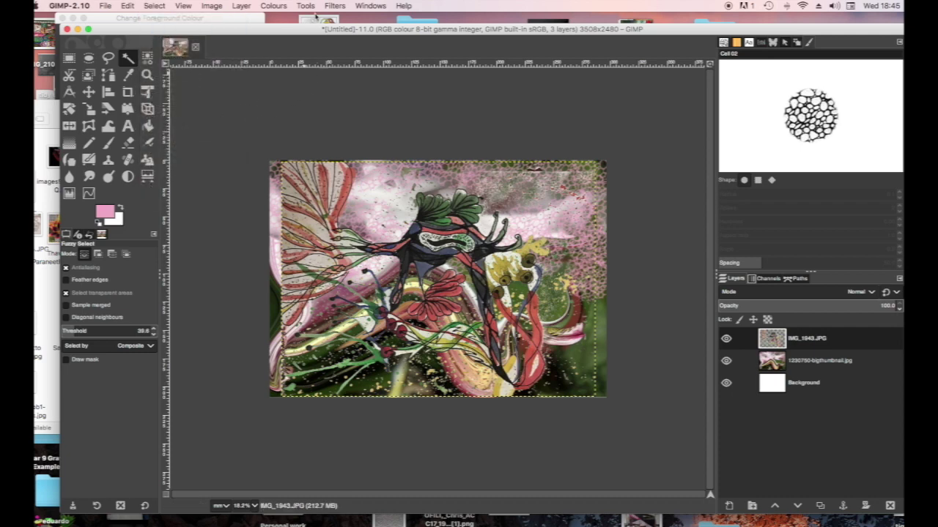
Scale the IMG_1943 drawing layer down to 186.52 × 127.17 mm towards the artwork's lower right
left_click(304, 6)
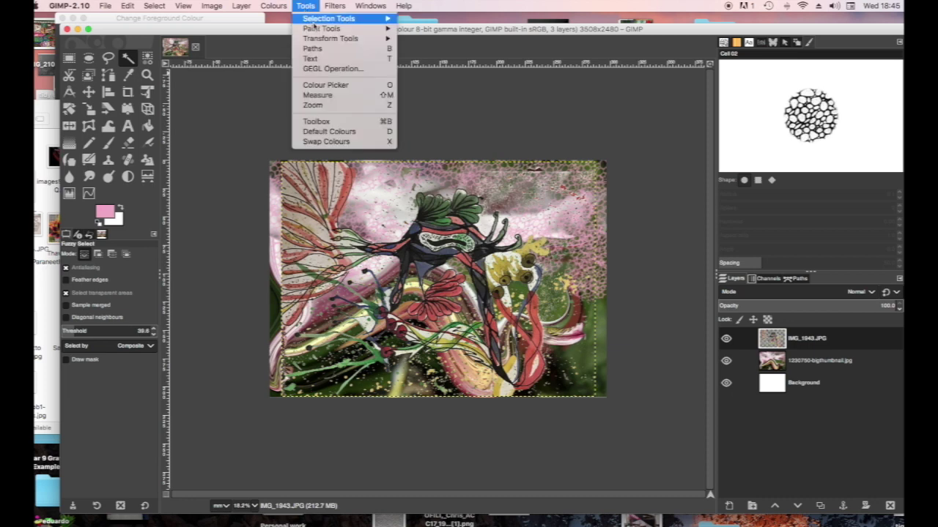
mouse_move(322, 39)
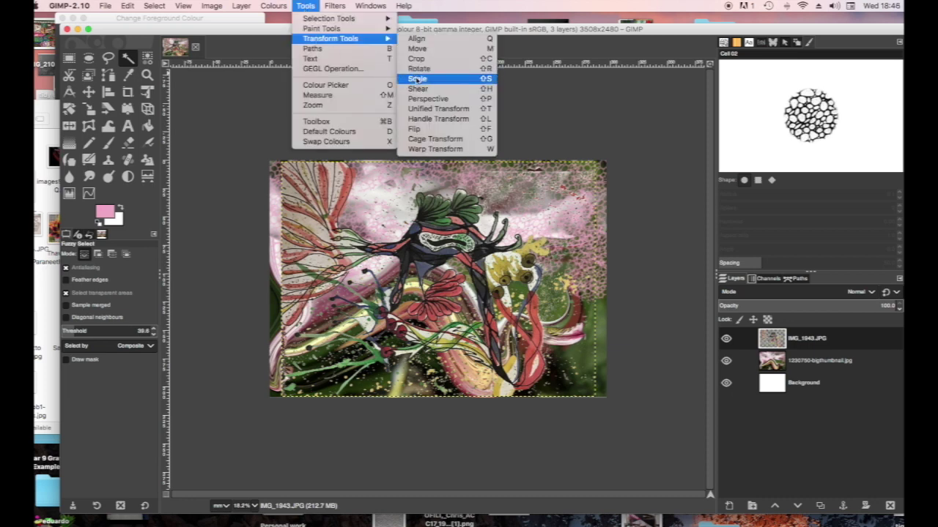
left_click(416, 78)
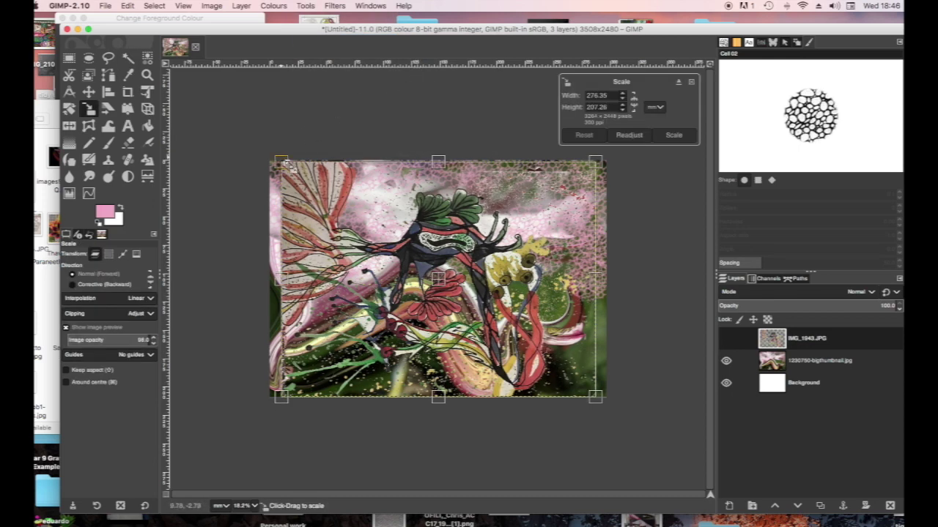
left_click_drag(286, 166, 388, 256)
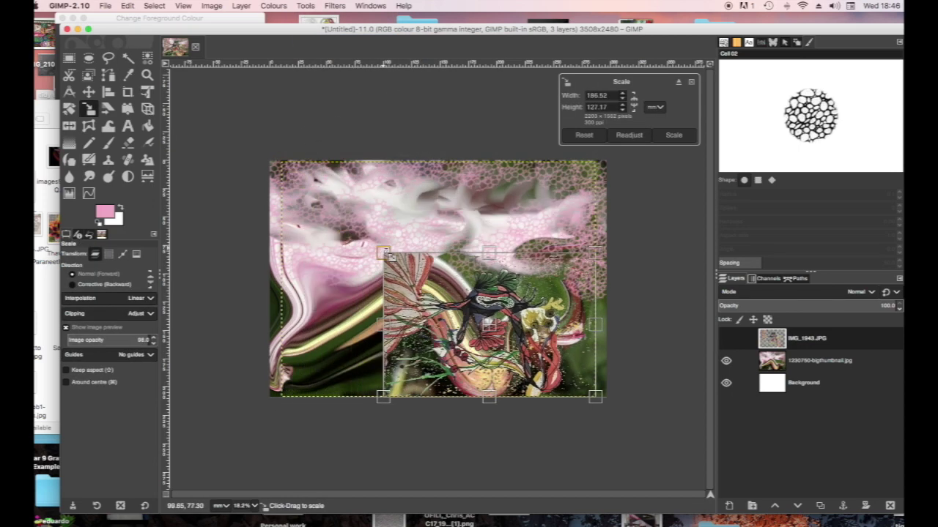
left_click(674, 136)
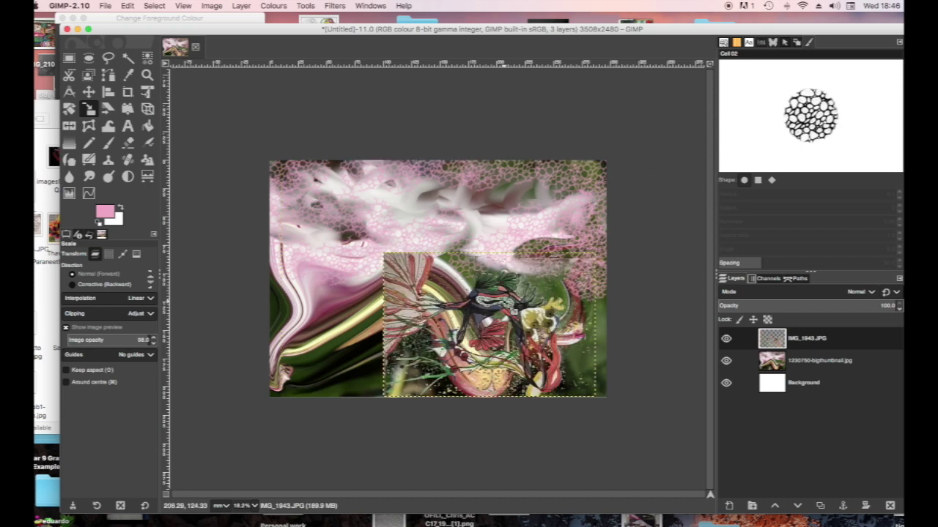
Make the IMG_1943 layer active and move the scaled drawing to the middle of the artwork
left_click(89, 92)
mouse_move(463, 280)
left_mouse_down()
mouse_move(444, 282)
mouse_move(476, 283)
mouse_move(479, 294)
mouse_move(462, 285)
left_mouse_up()
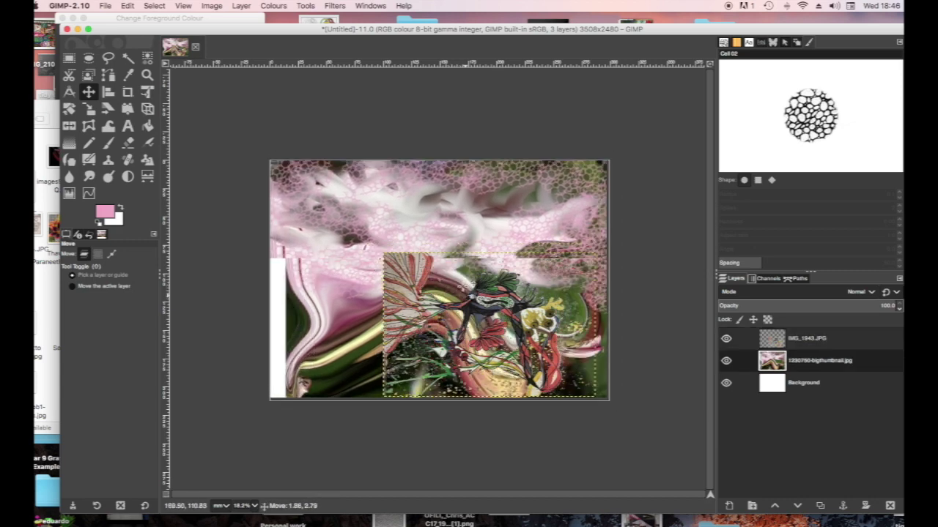
left_click(767, 341)
left_click(767, 341)
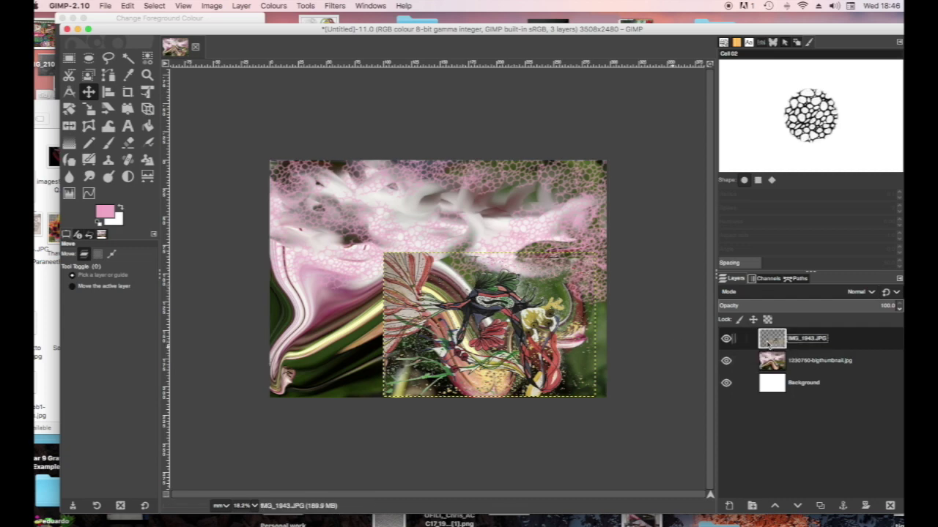
left_click_drag(433, 317, 365, 268)
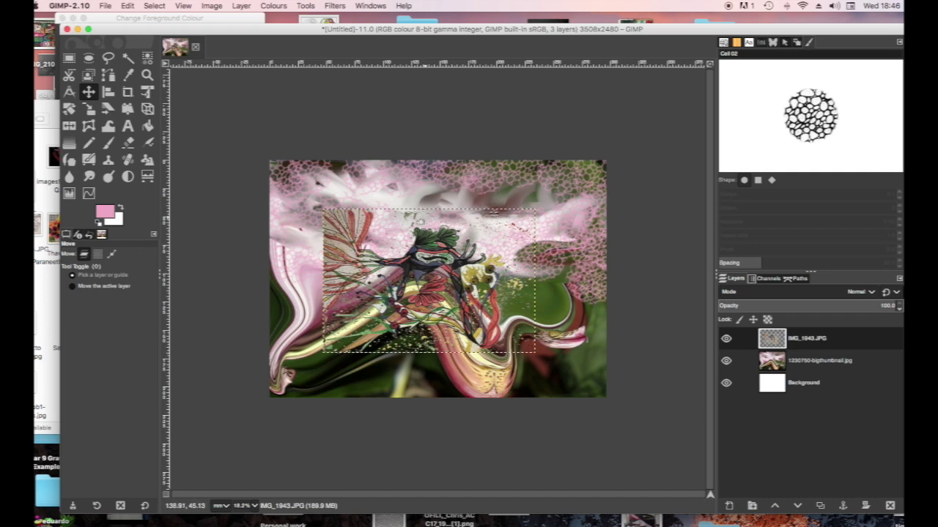
Enlarge the IMG_1943 layer boundary to 3450 × 2574 px, with the drawing centred and the added area transparent
left_click(242, 6)
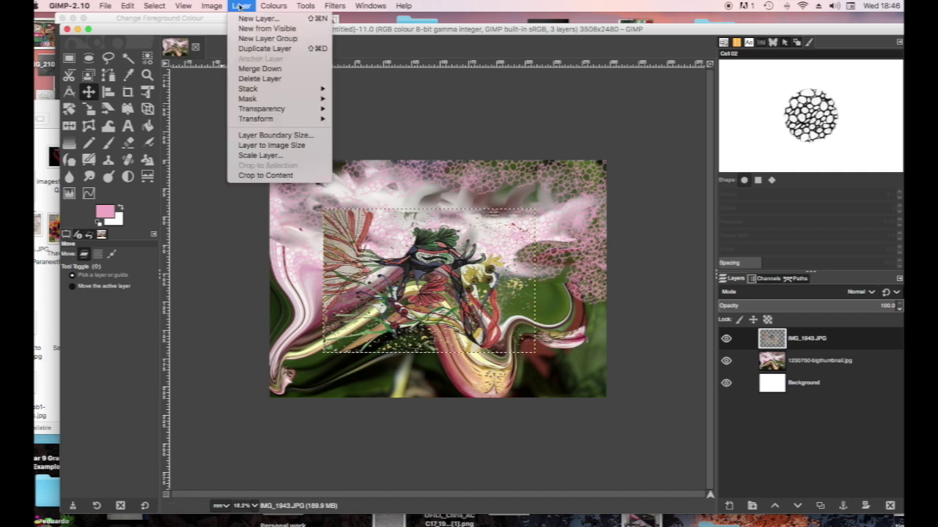
left_click(258, 135)
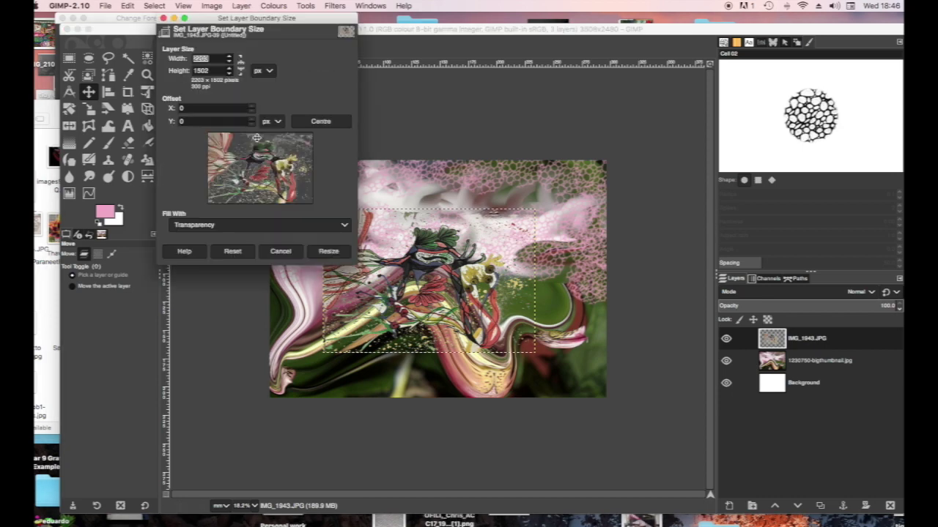
mouse_move(231, 58)
left_mouse_down()
mouse_move(231, 71)
mouse_move(231, 60)
left_mouse_up()
left_click(231, 70)
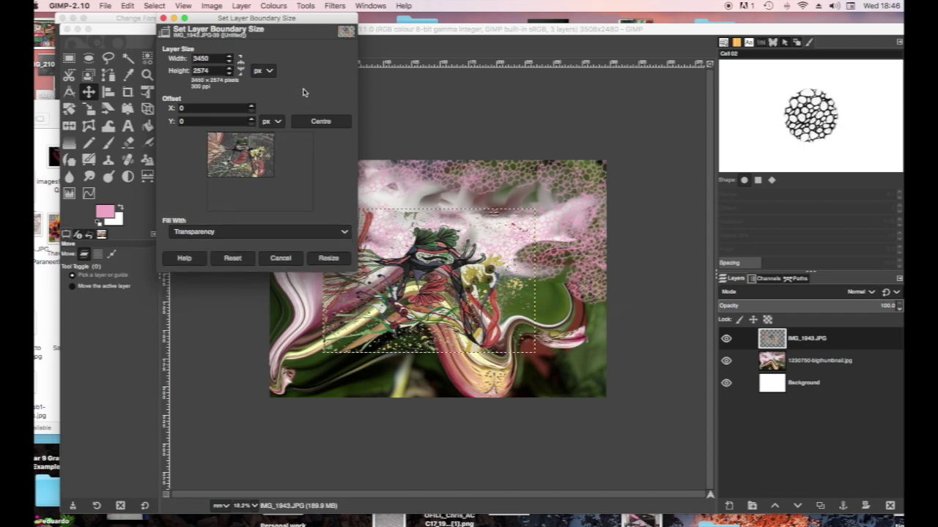
left_click(323, 122)
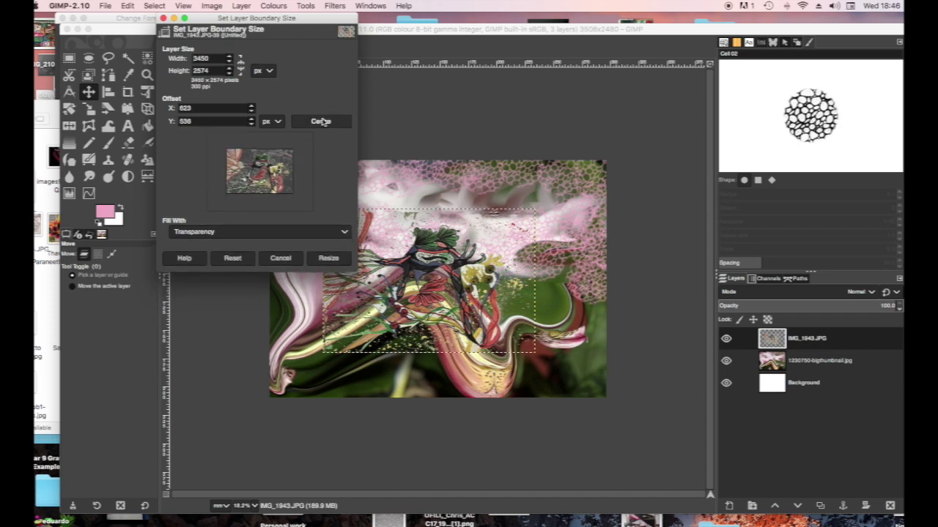
left_click(328, 259)
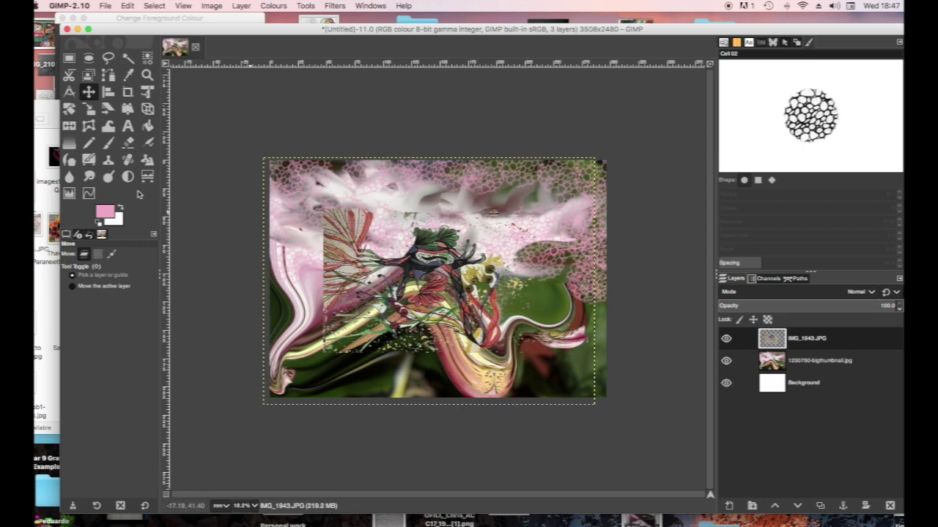
Warp the drawing's straight left edge outward into curved wing and stem shapes, with a brush size of 387.52 and then 334.60
left_click(108, 128)
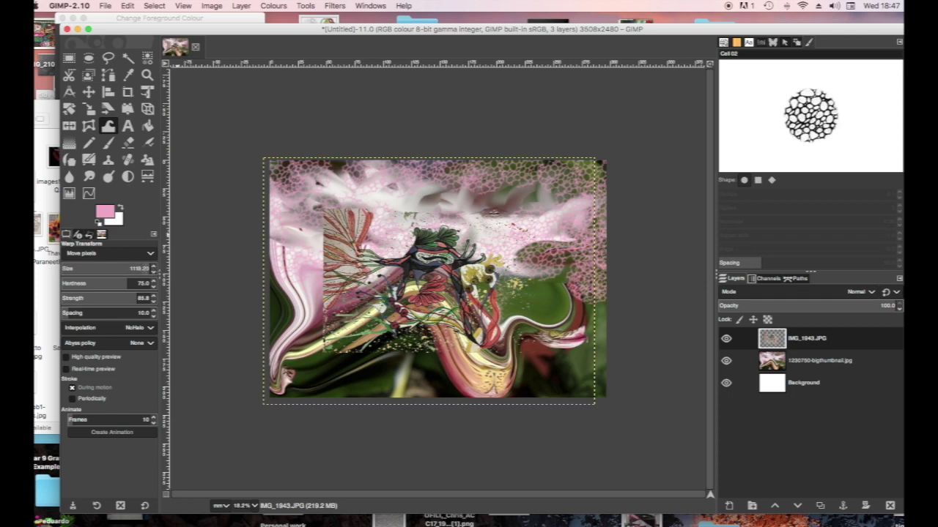
mouse_move(110, 268)
left_mouse_down()
mouse_move(138, 268)
mouse_move(95, 268)
left_mouse_up()
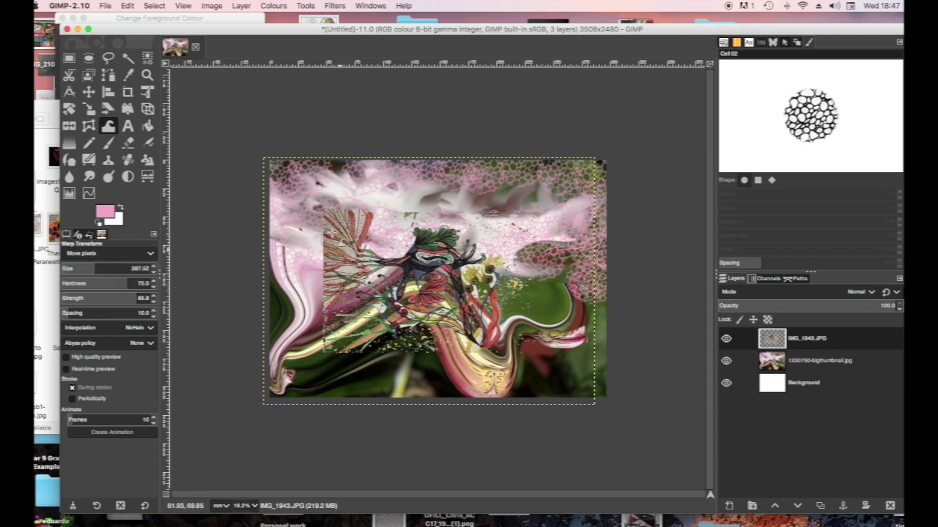
left_click_drag(333, 237, 280, 197)
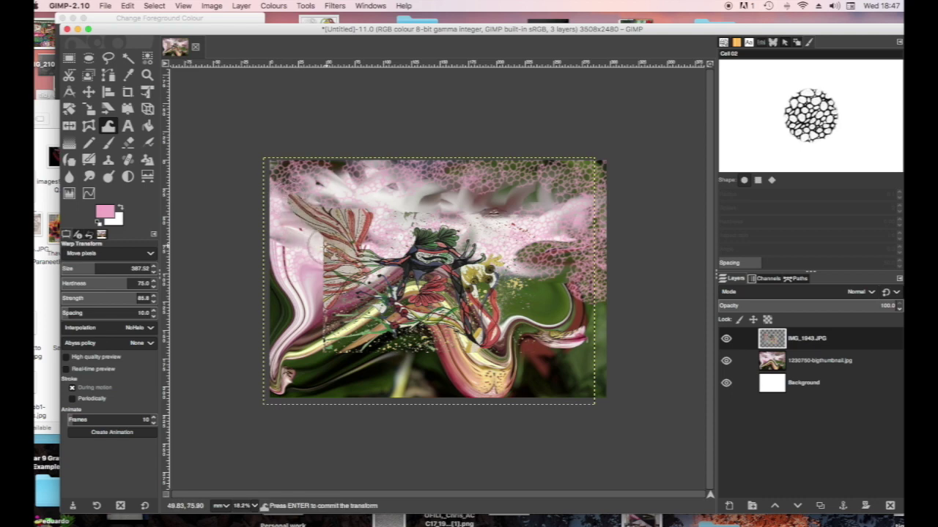
left_click_drag(309, 255, 311, 257)
mouse_move(324, 297)
left_mouse_down()
mouse_move(309, 294)
mouse_move(312, 274)
left_mouse_up()
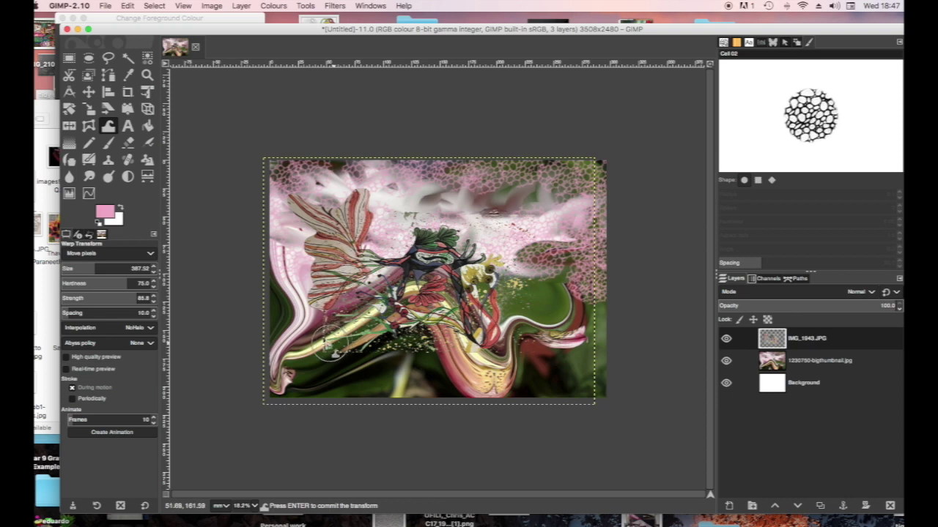
mouse_move(308, 370)
left_mouse_down()
mouse_move(423, 371)
mouse_move(539, 349)
mouse_move(522, 311)
mouse_move(511, 329)
mouse_move(486, 342)
left_mouse_up()
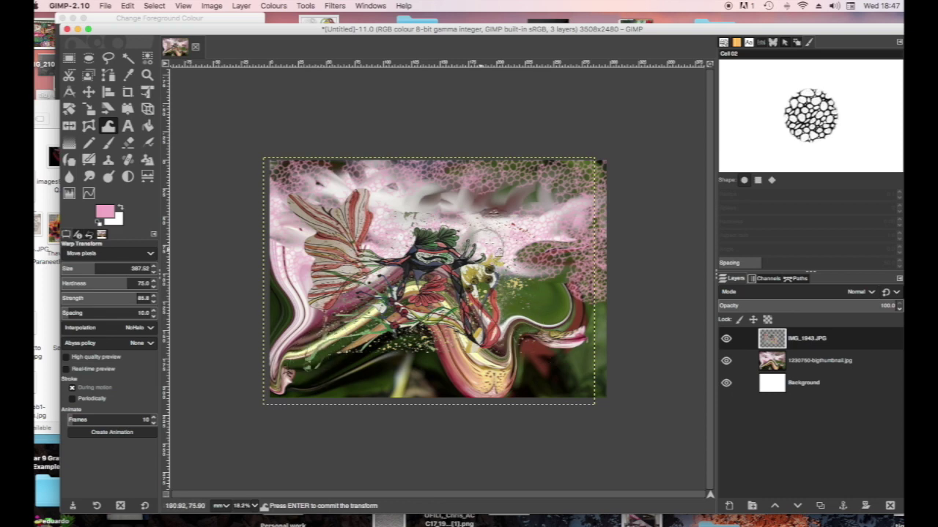
mouse_move(353, 196)
left_mouse_down()
mouse_move(388, 199)
mouse_move(297, 218)
mouse_move(285, 236)
mouse_move(307, 272)
mouse_move(292, 273)
mouse_move(299, 280)
left_mouse_up()
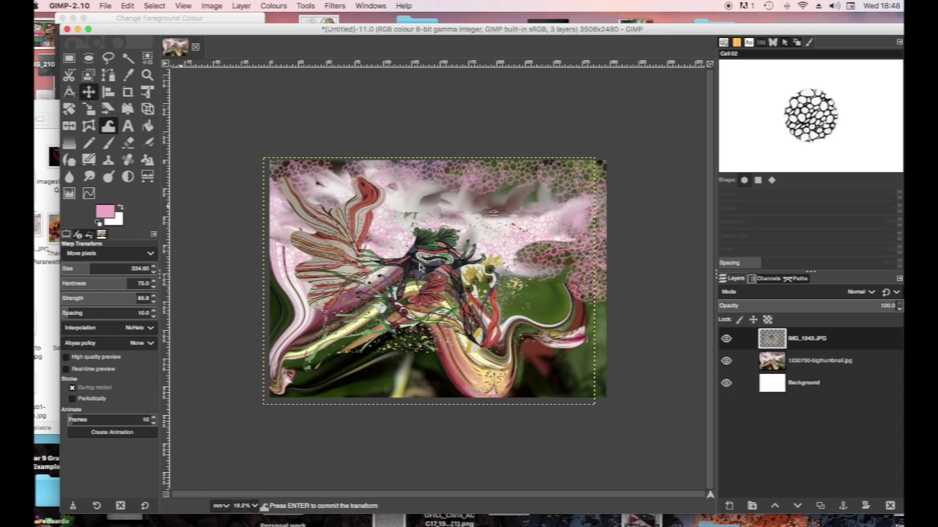
Nudge the warped drawing down and to the right, and scale its layer to 211.58 × 159.77 mm
left_click(88, 92)
mouse_move(419, 265)
left_mouse_down()
mouse_move(431, 293)
mouse_move(502, 302)
mouse_move(432, 278)
left_mouse_up()
key("shift+s")
left_click(399, 271)
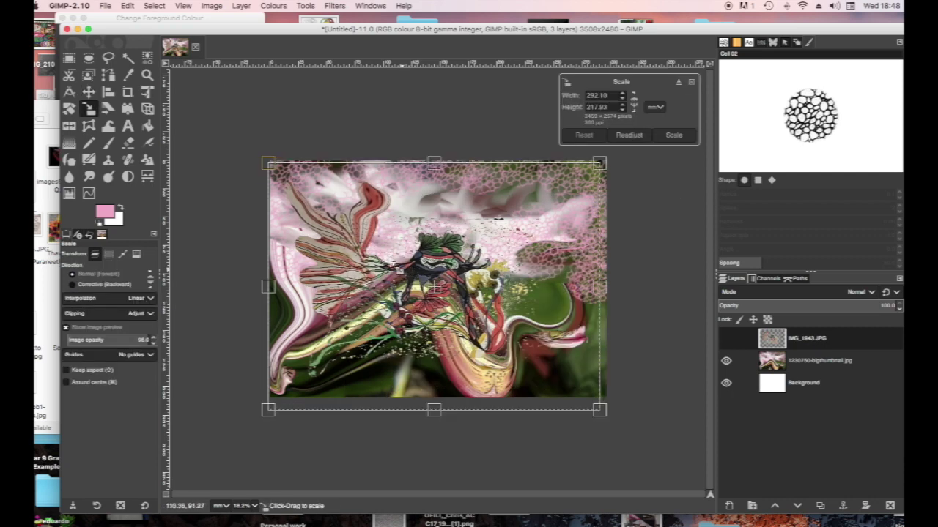
left_click_drag(272, 167, 359, 229)
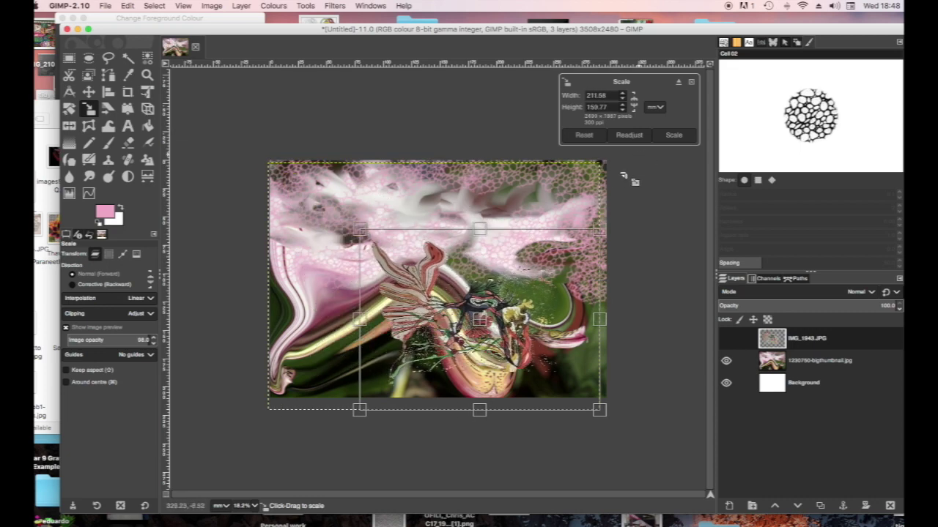
left_click(673, 137)
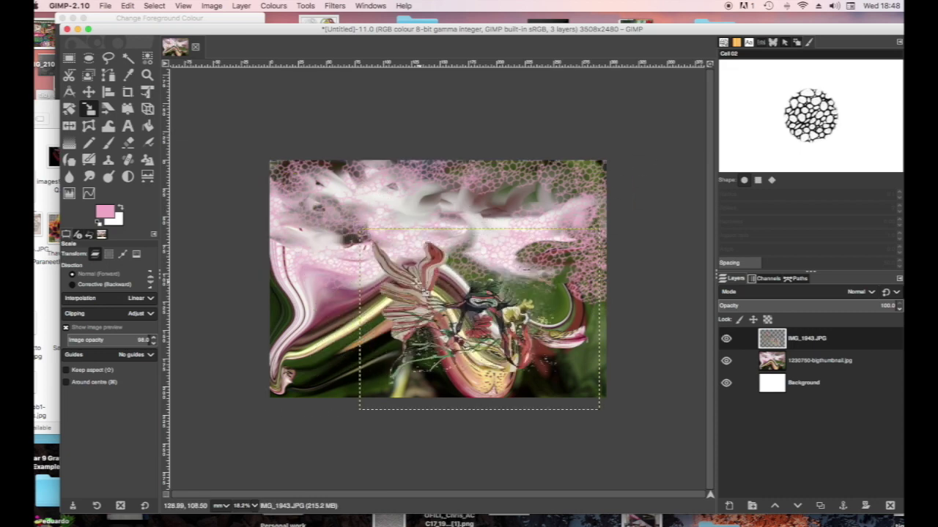
Rescale the warped drawing layer to 214.38 × 156.04 mm
left_click(359, 229)
mouse_move(359, 229)
left_mouse_down()
mouse_move(354, 210)
mouse_move(356, 233)
left_mouse_up()
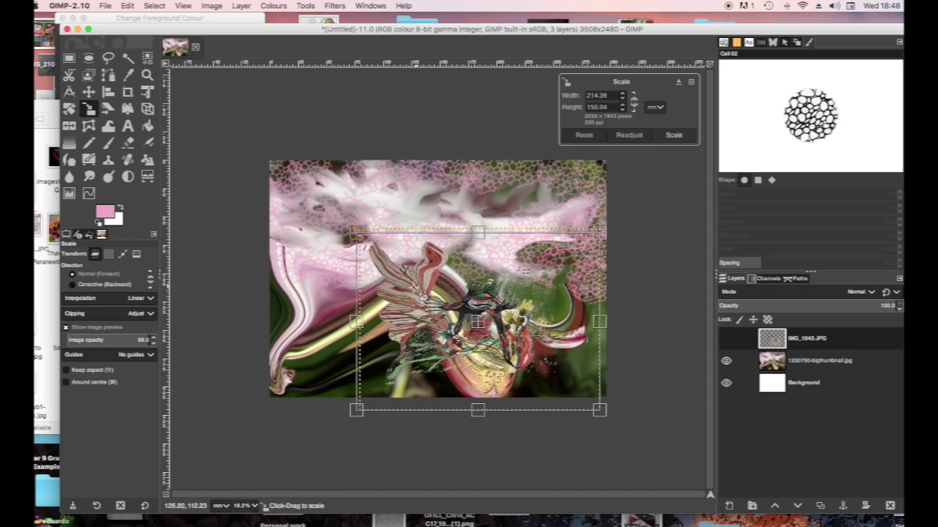
left_click(674, 136)
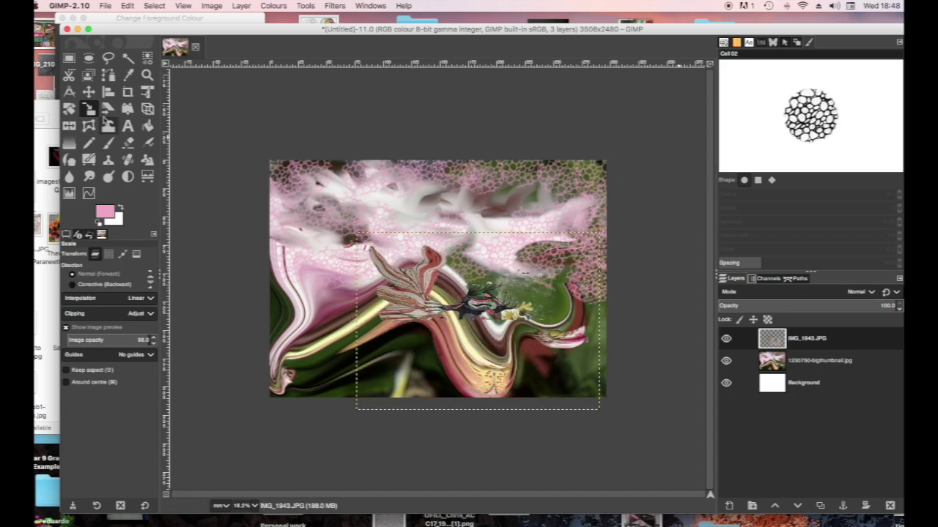
Rotate the drawing, scale its layer to 175.68 × 148.67 mm, and place it above the green area on the artwork's right side
left_click(89, 92)
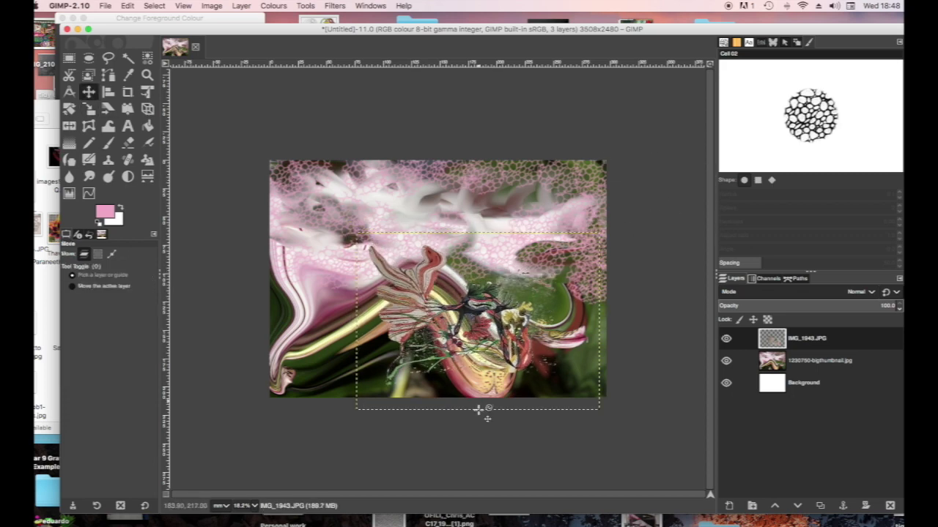
left_click(69, 109)
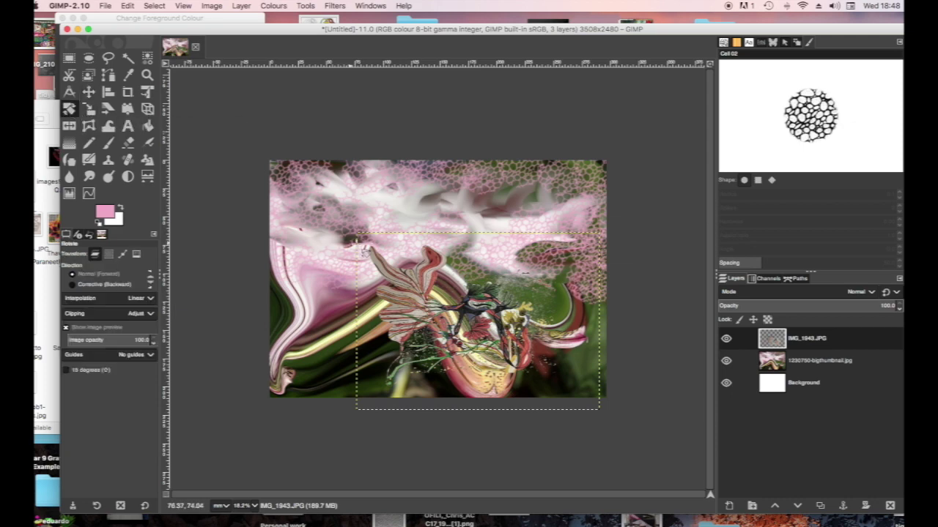
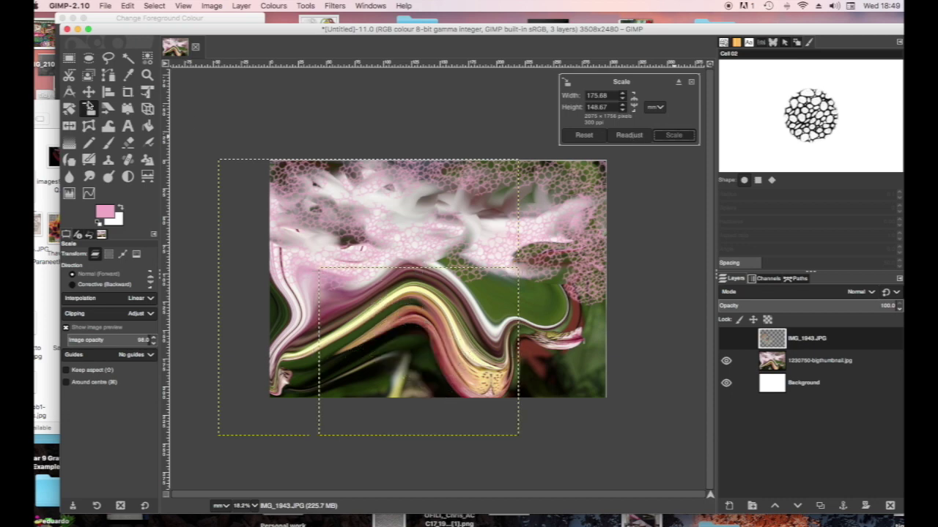
left_click(89, 92)
left_click_drag(389, 322, 508, 241)
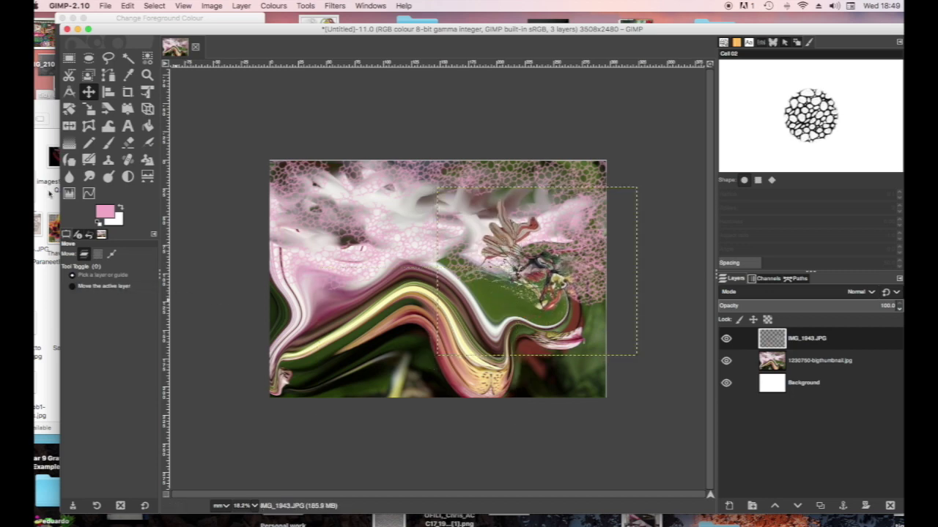
Import page 1 of the orange lily PDF into the artwork as a new layer at 850 × 1100 pixels
left_click(50, 194)
left_click(89, 220)
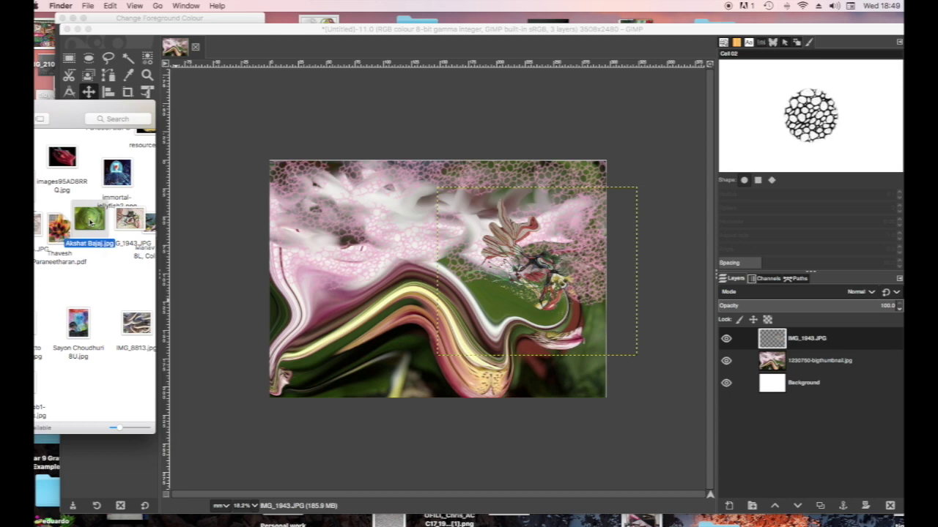
left_click_drag(58, 227, 422, 291)
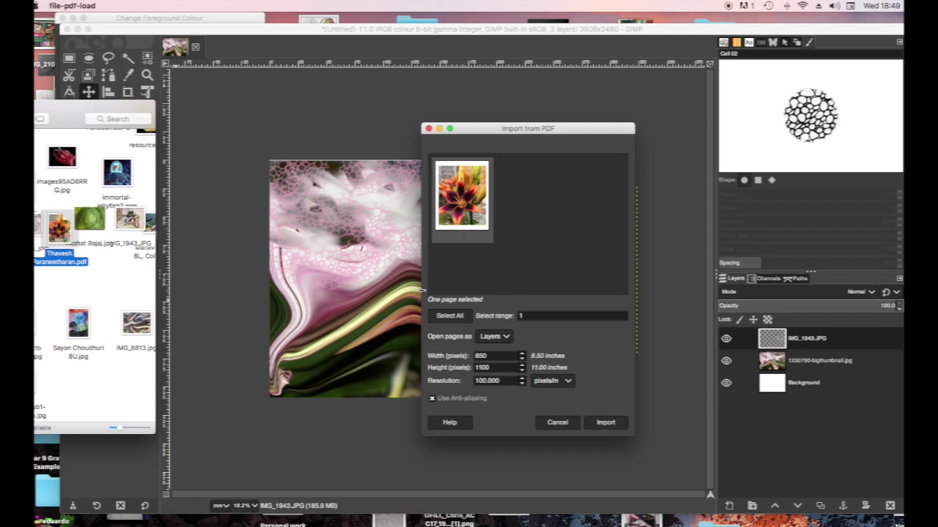
left_click(604, 424)
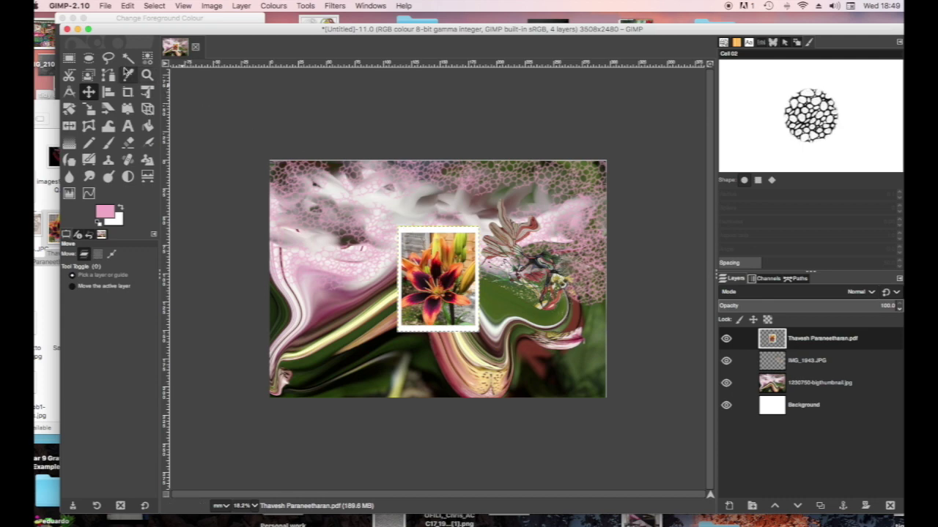
Select the white border around the lily photo with Fuzzy Select and cut it from the layer
left_click(128, 59)
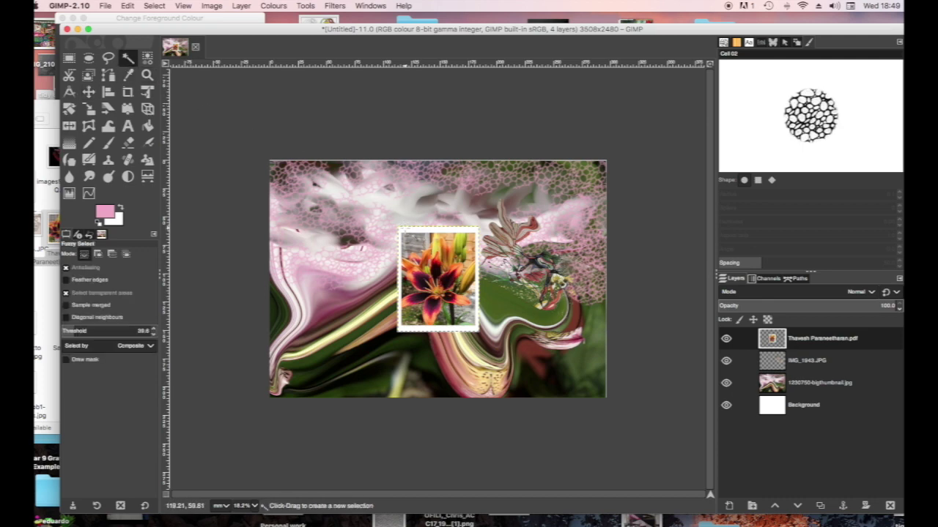
key("ctrl")
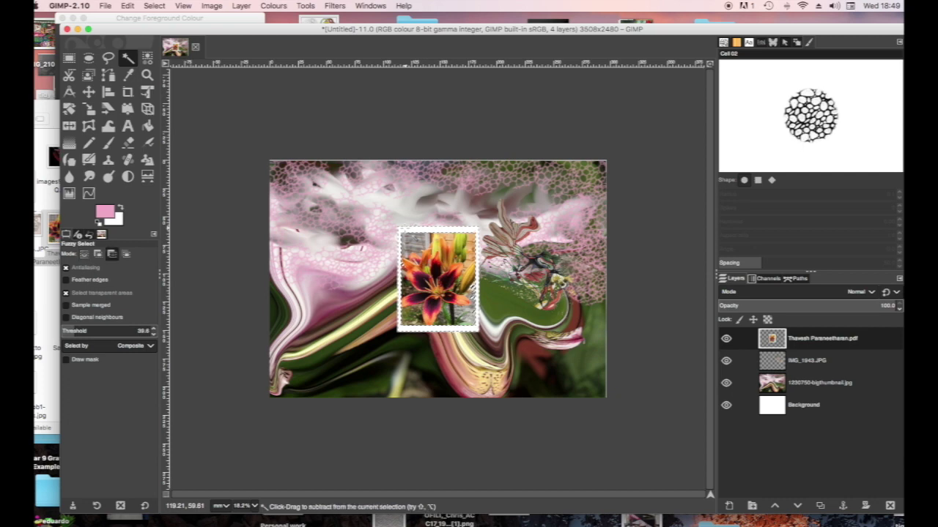
key("ctrl+x")
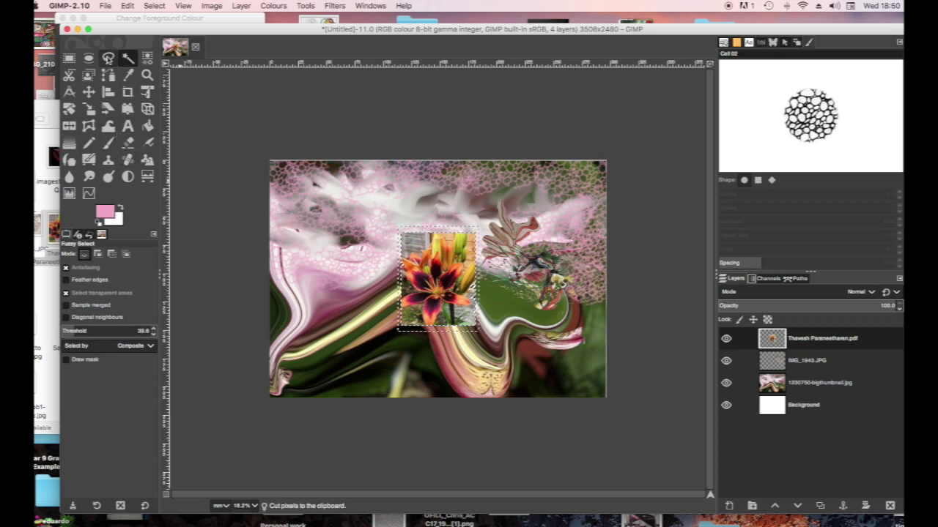
Outline the lily bloom with Free Select, invert the selection, and cut away the photo background around the flower
left_click(108, 58)
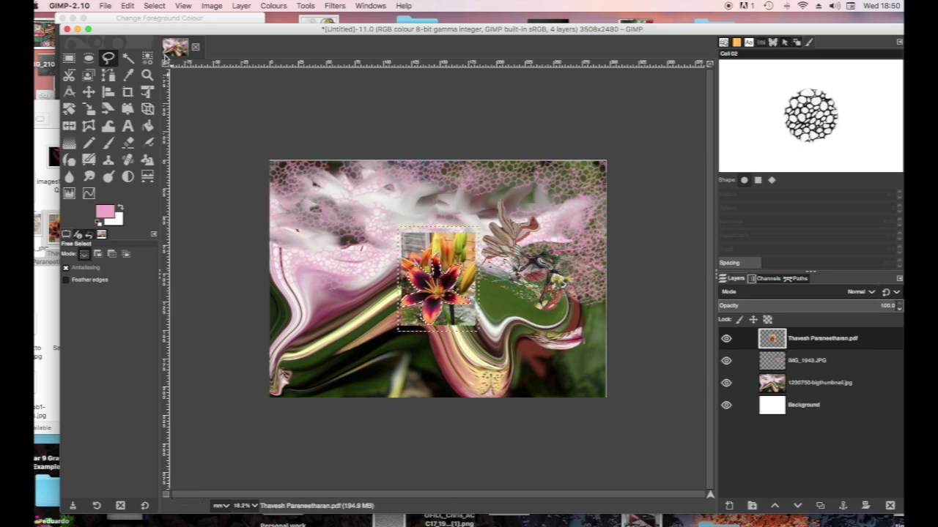
left_click(154, 6)
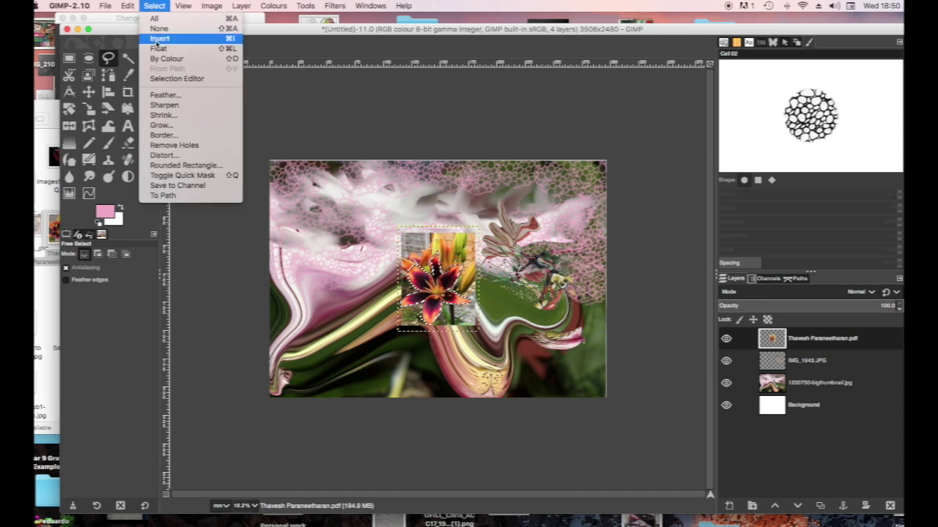
left_click(158, 39)
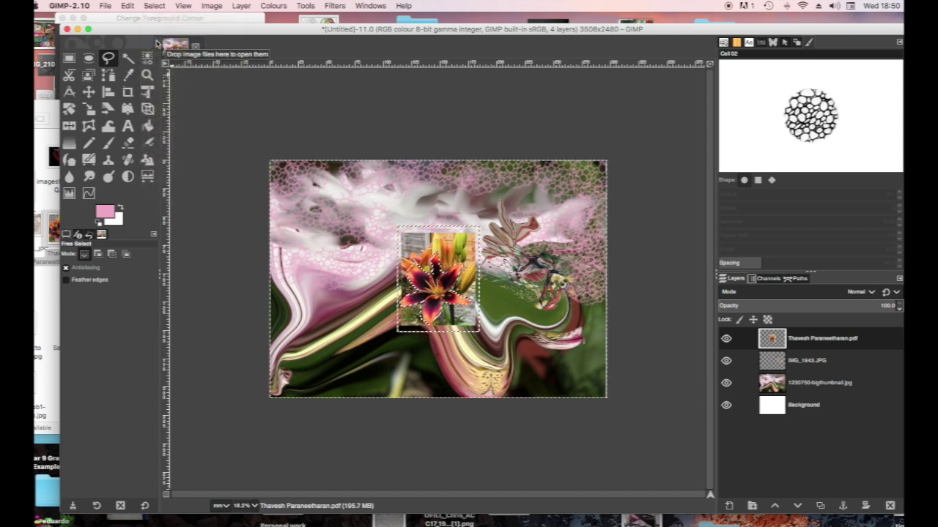
key("super+x")
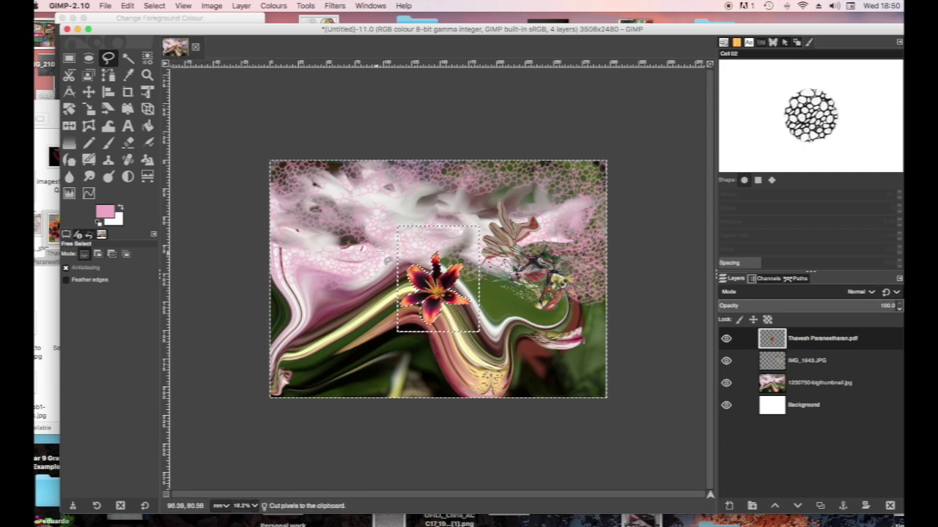
Try to scale the lily with the selection still active to 139.02 × 128.52 mm, and delete the resulting floating selection
key("shift")
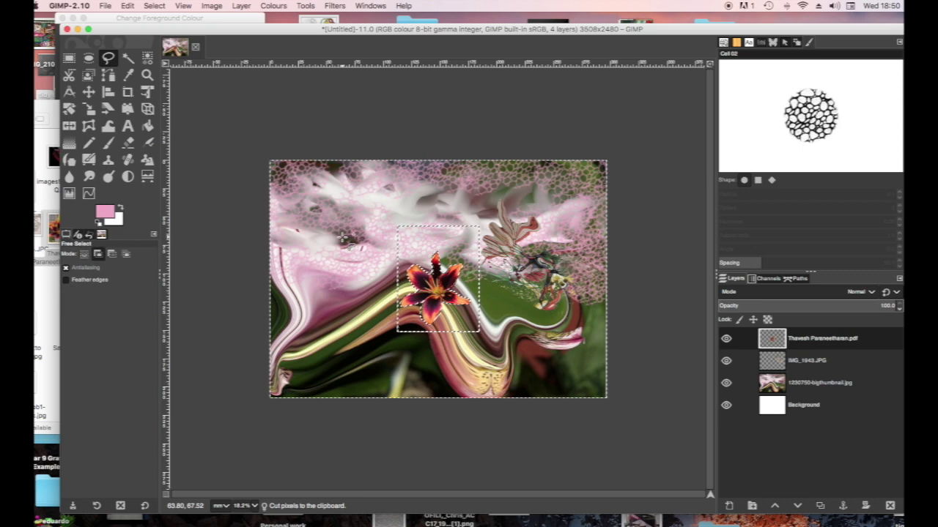
key("shift+s")
left_click(343, 238)
left_click_drag(397, 227, 321, 186)
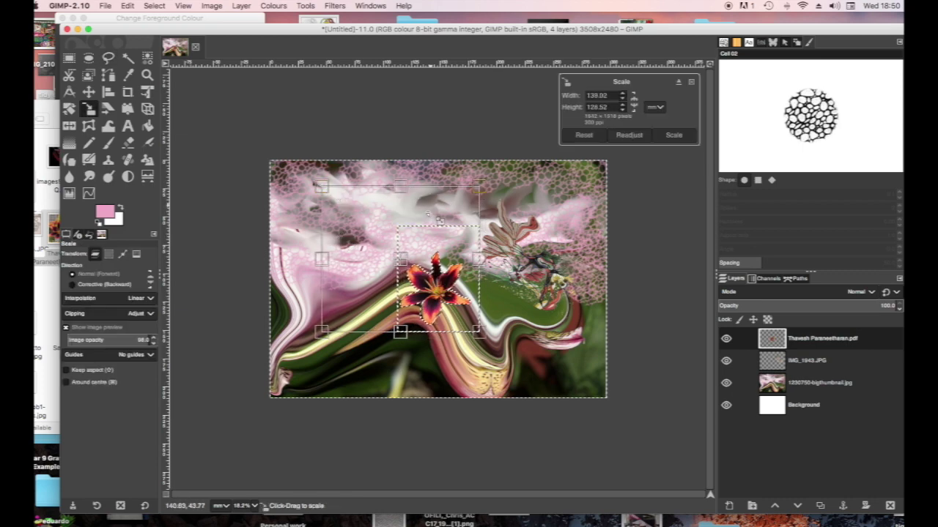
left_click(679, 137)
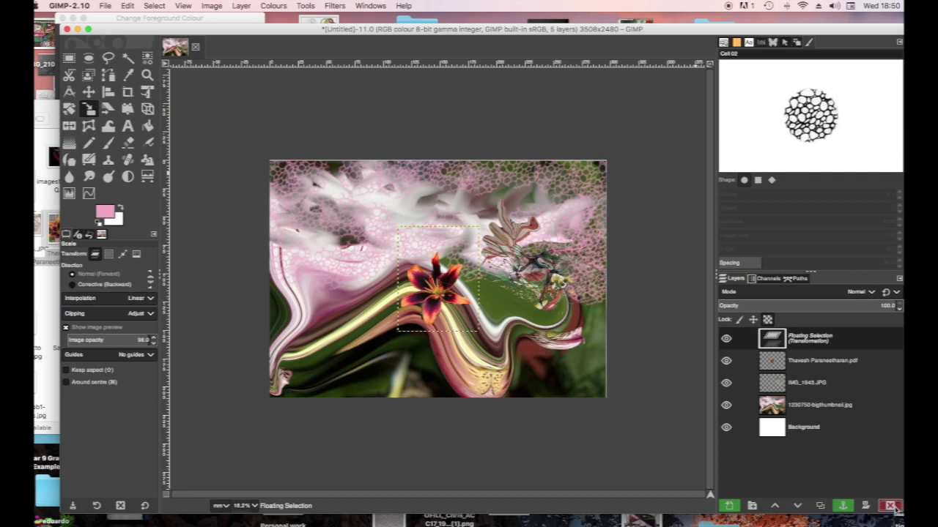
left_click(890, 506)
Scale the cut-out lily layer up and to the left, then downward, to 166.96 × 208.11 mm
double_click(787, 340)
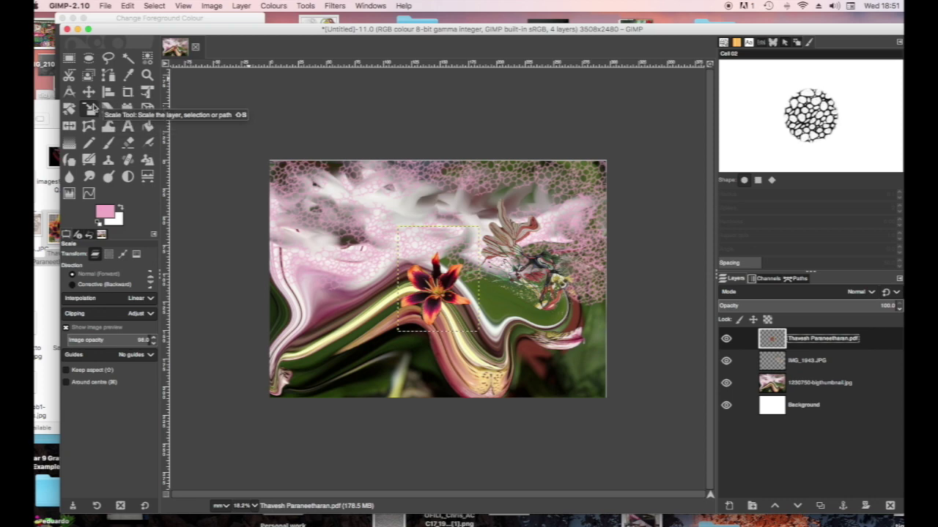
left_click(90, 109)
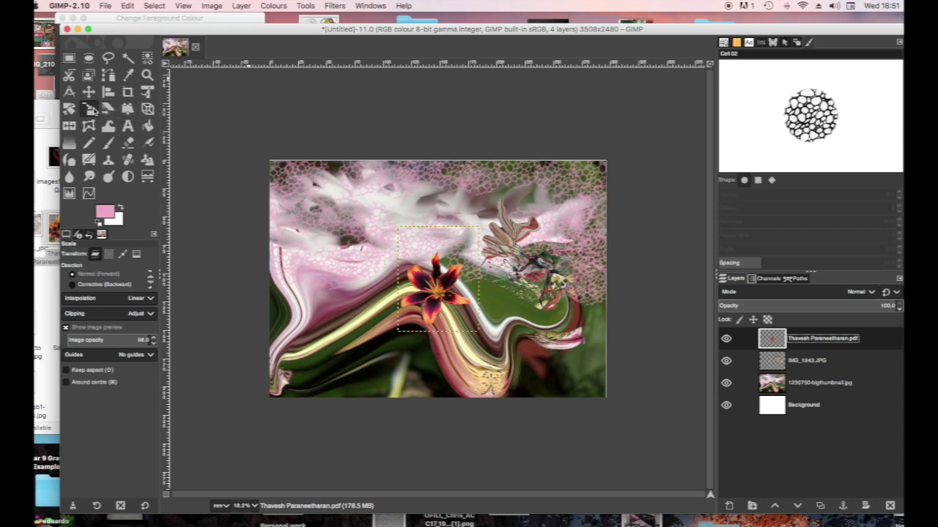
left_click(398, 244)
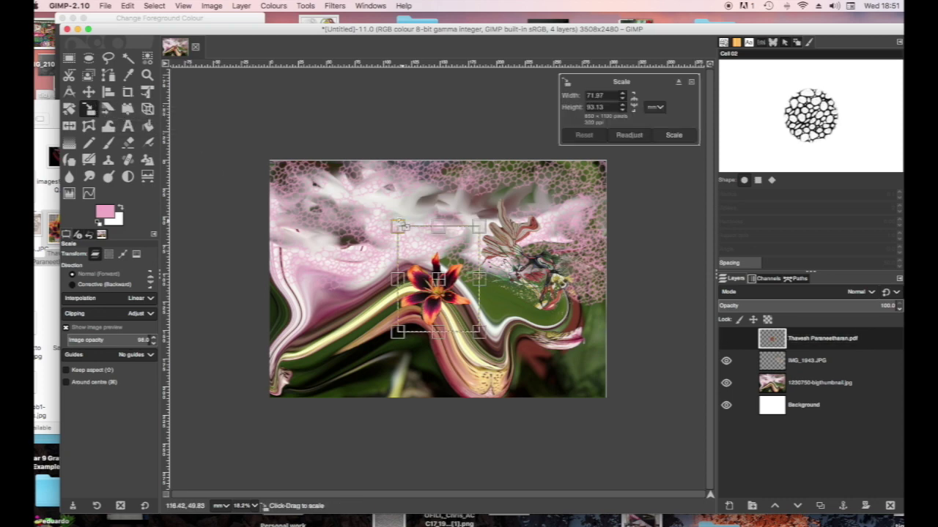
left_click_drag(387, 220, 284, 152)
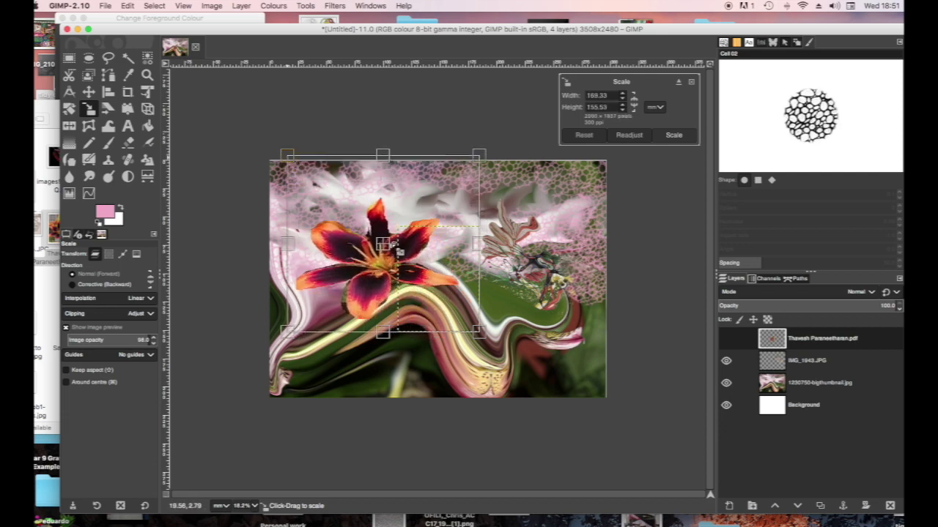
left_click_drag(495, 343, 489, 402)
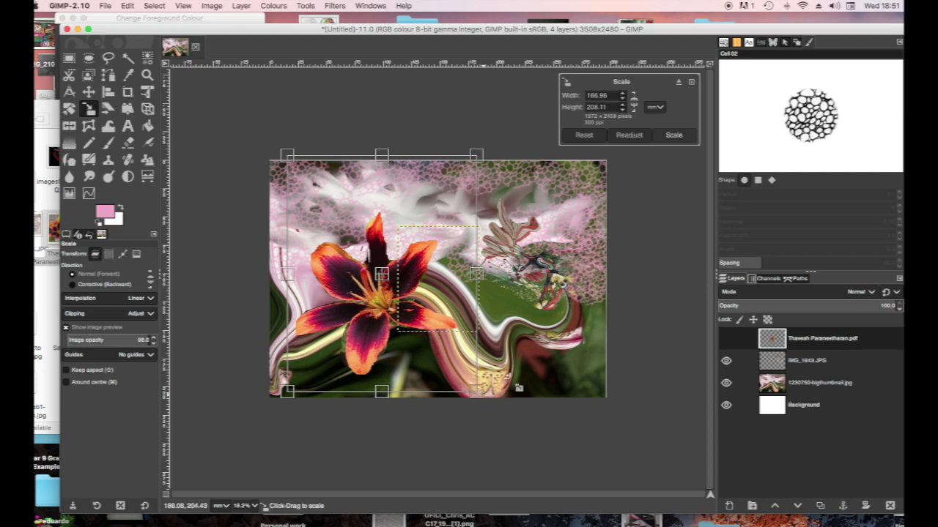
left_click(673, 135)
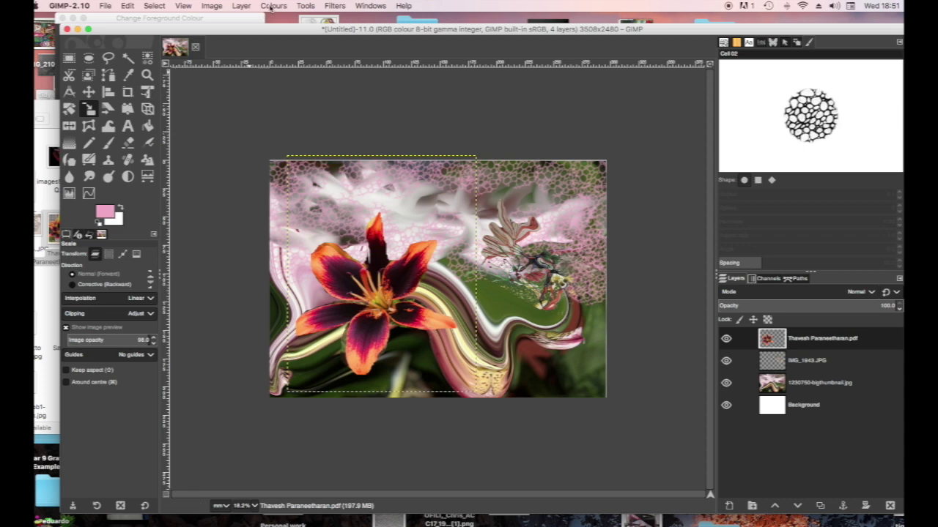
Recolour the lily layer with a wavy smooth Value curve, including points at input 175/output 133 and input 222/output 69
left_click(272, 7)
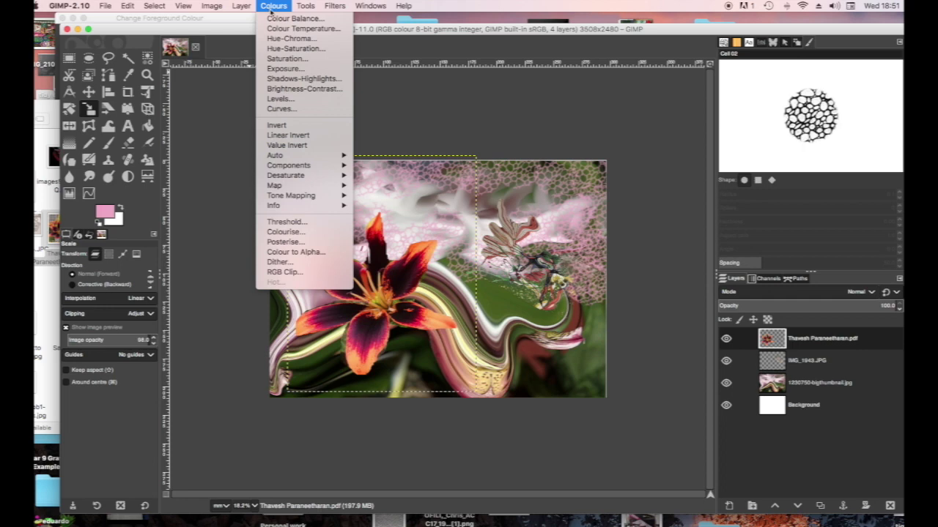
left_click(282, 109)
left_click_drag(785, 172, 854, 218)
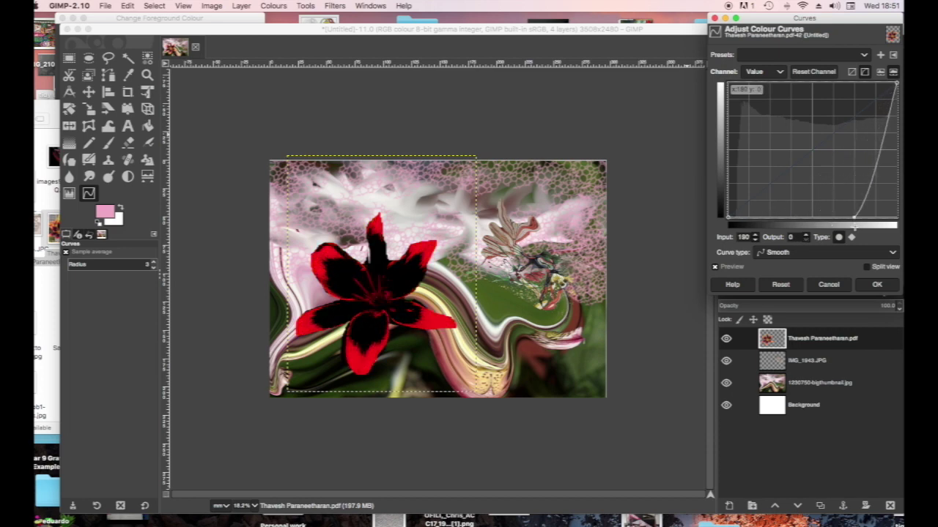
left_click_drag(896, 84, 823, 83)
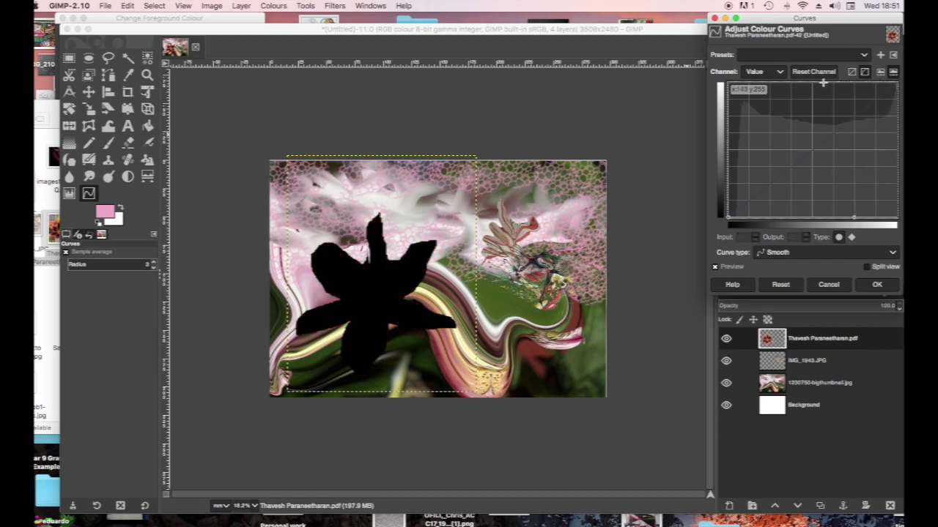
left_click_drag(855, 83, 885, 86)
left_click_drag(856, 219, 844, 147)
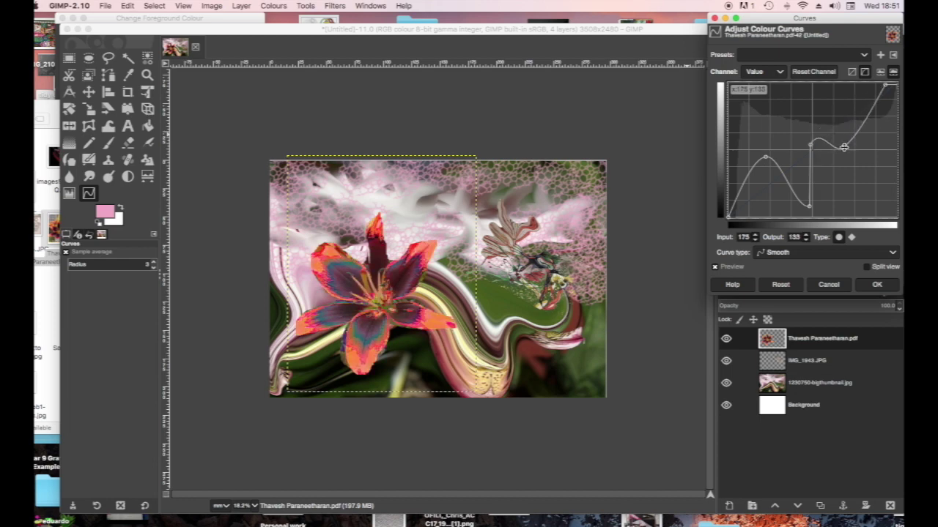
left_click_drag(869, 118, 876, 181)
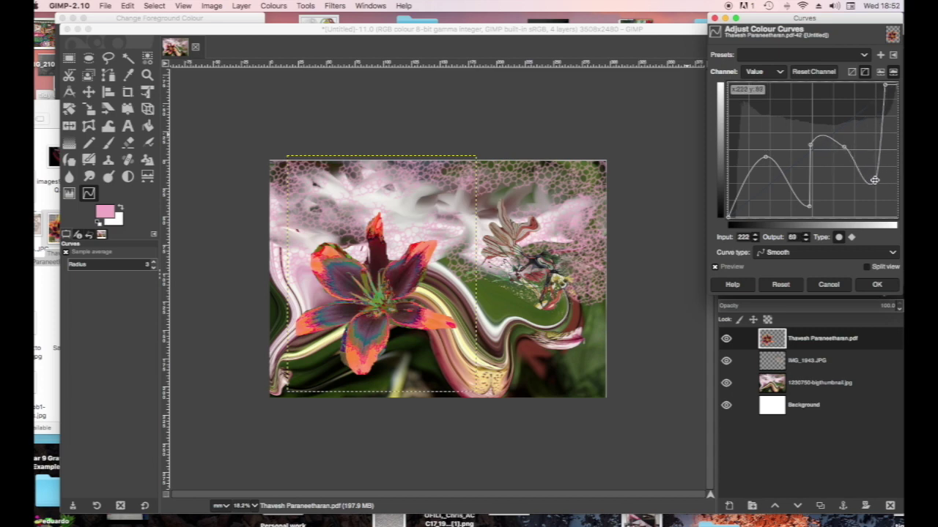
left_click(876, 285)
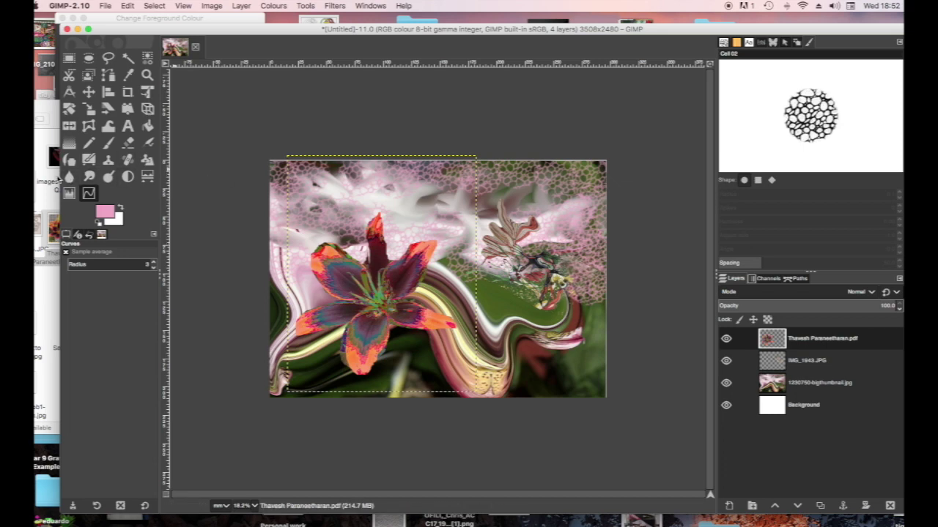
Find IMG_8813.jpg in the Finder folder and import it into the GIMP artwork as a new layer, converted to the built-in sRGB profile
left_click(55, 179)
scroll(121, 270, "left", 3)
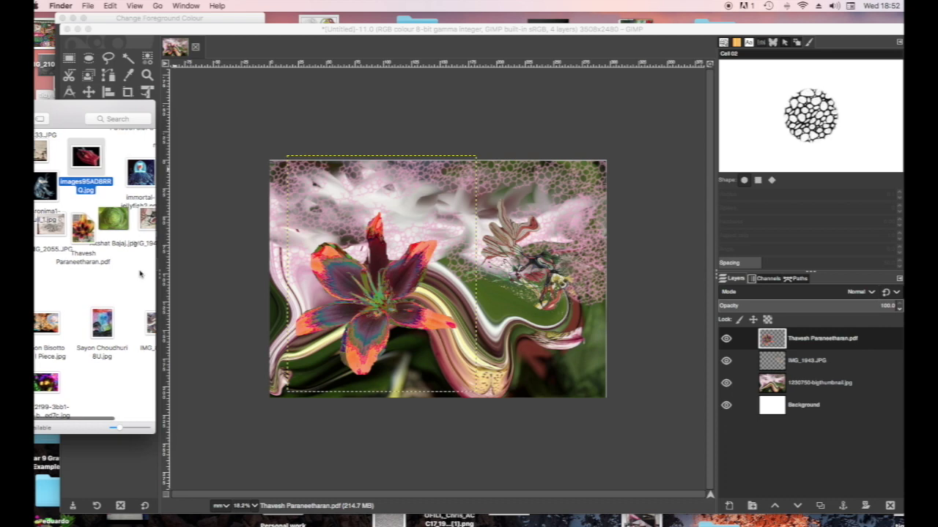
scroll(130, 269, "left", 3)
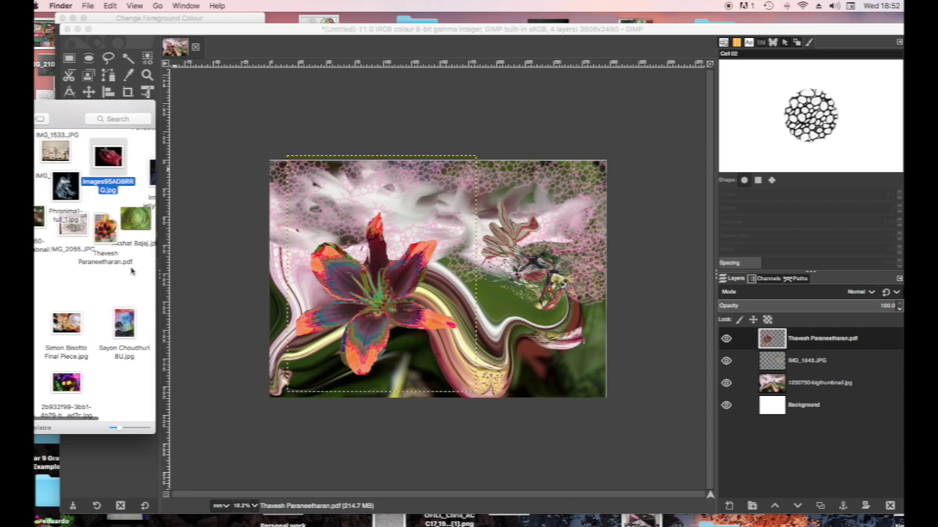
scroll(132, 271, "right", 10)
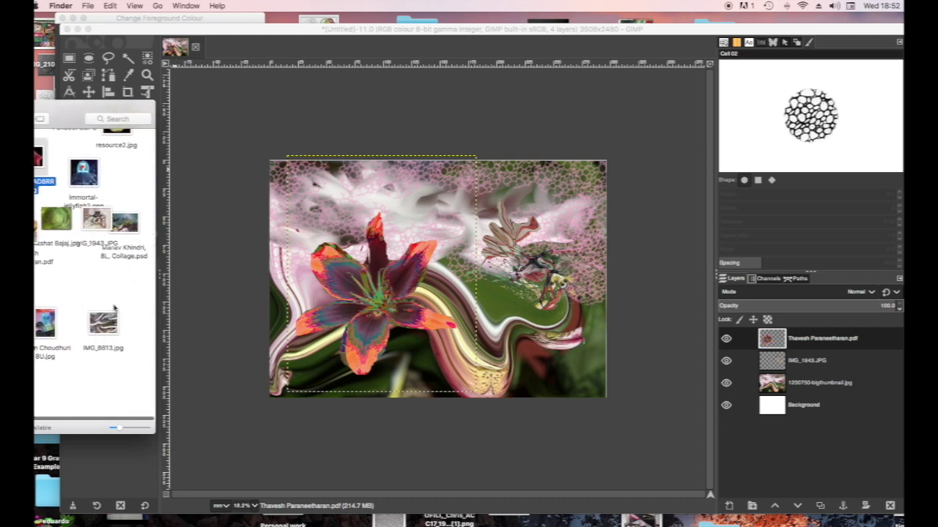
left_click_drag(105, 325, 555, 313)
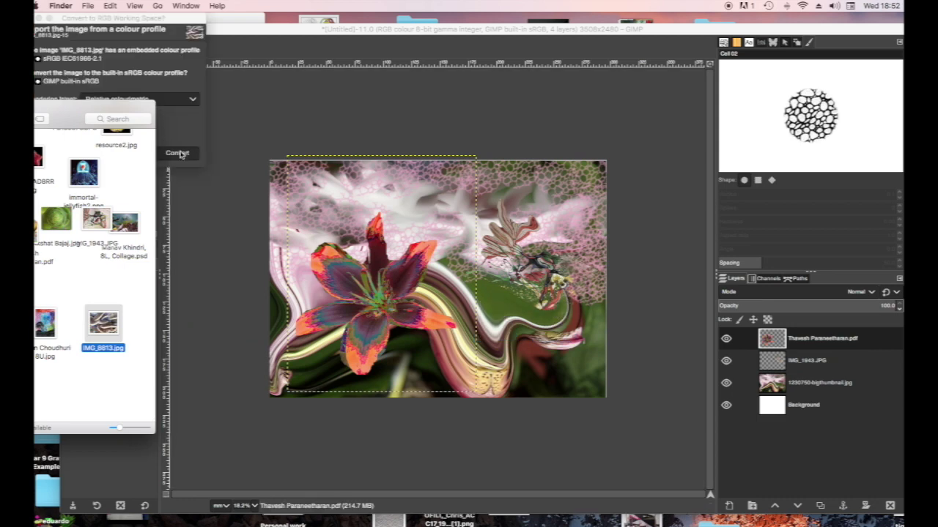
left_click(181, 154)
left_click(177, 154)
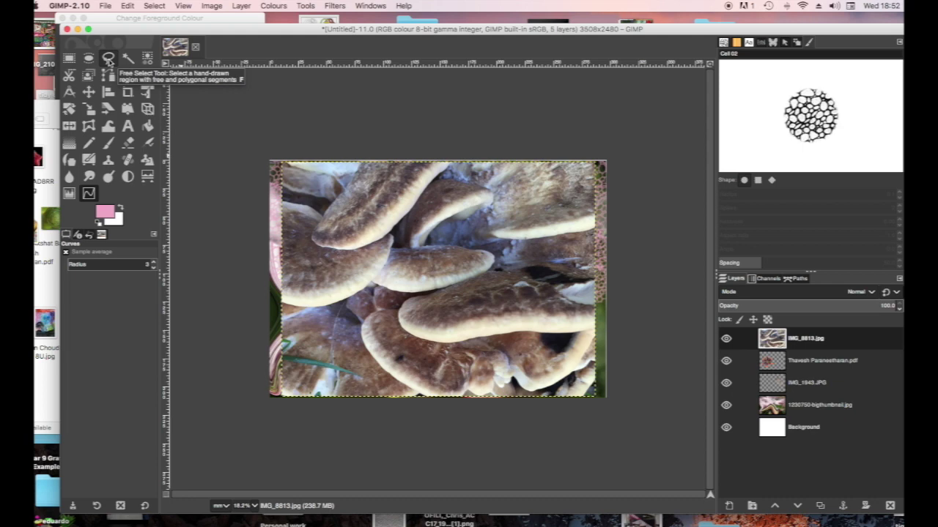
Try to outline the central and lower mushroom caps in IMG_8813.jpg with Free Select, and undo the selection
left_click(108, 60)
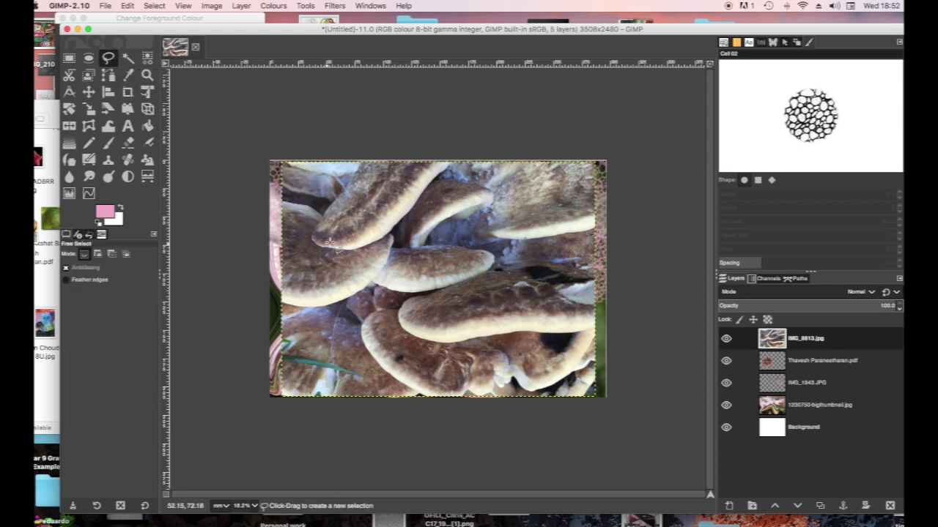
mouse_move(364, 249)
left_mouse_down()
mouse_move(396, 240)
mouse_move(493, 249)
mouse_move(496, 261)
mouse_move(484, 271)
mouse_move(517, 274)
mouse_move(591, 308)
mouse_move(562, 330)
left_mouse_up()
left_click_drag(540, 338, 571, 345)
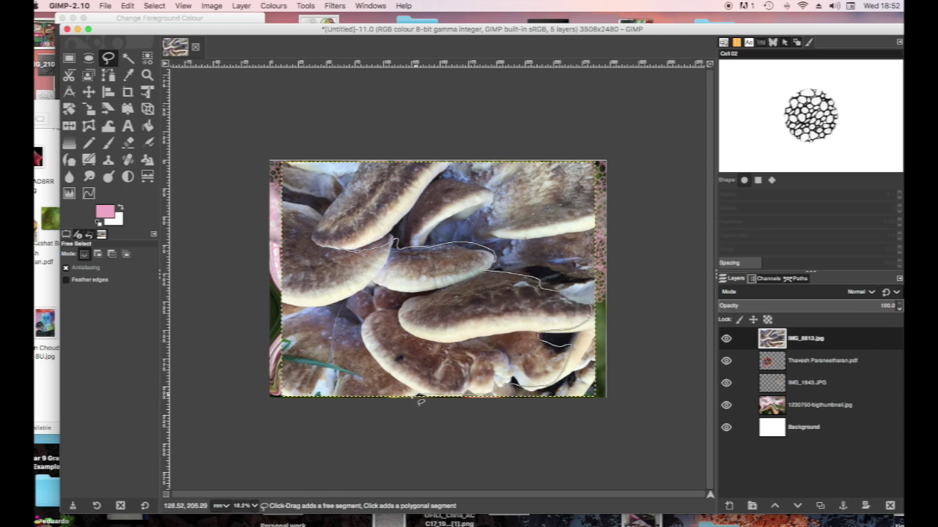
left_click_drag(368, 326, 378, 298)
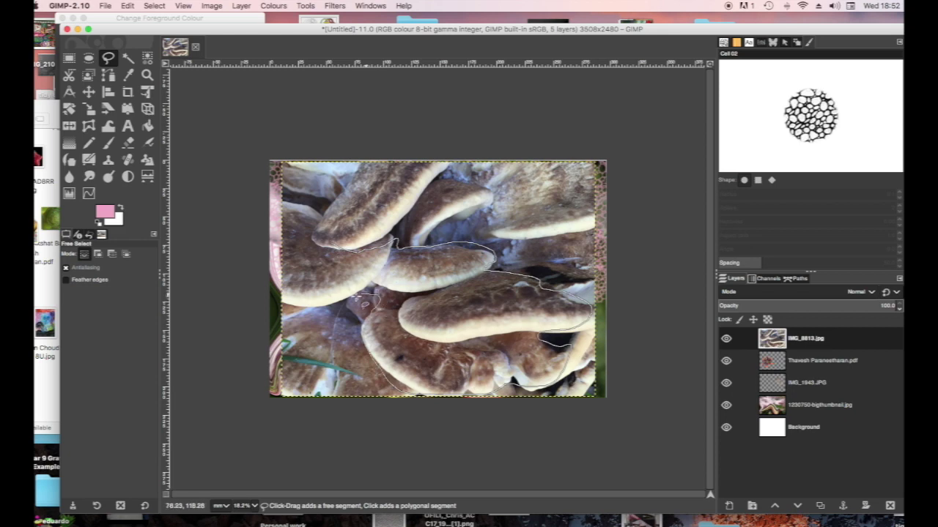
left_click_drag(303, 250, 323, 244)
left_click(329, 242)
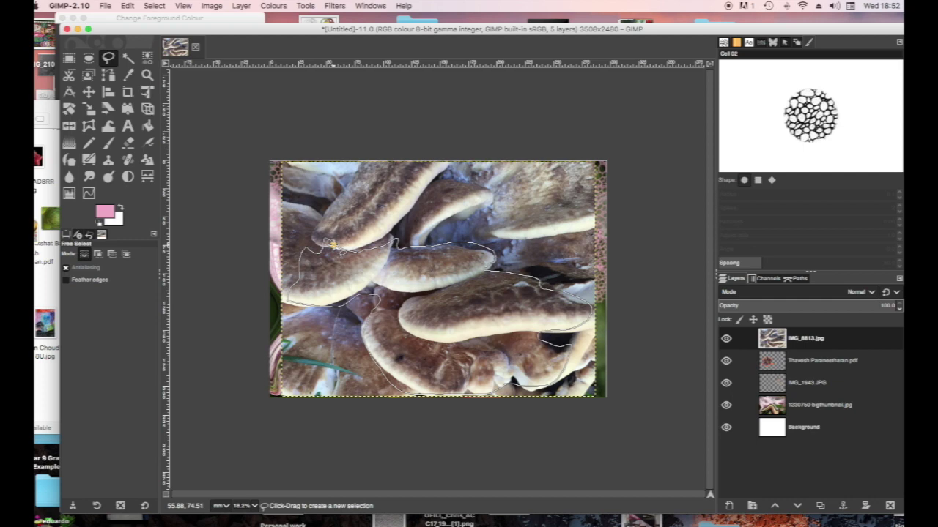
key("Return")
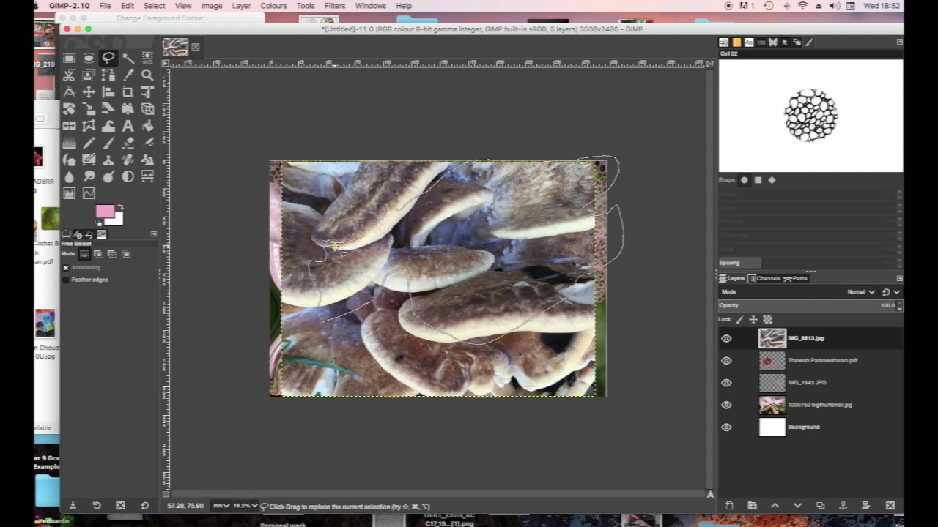
double_click(515, 290)
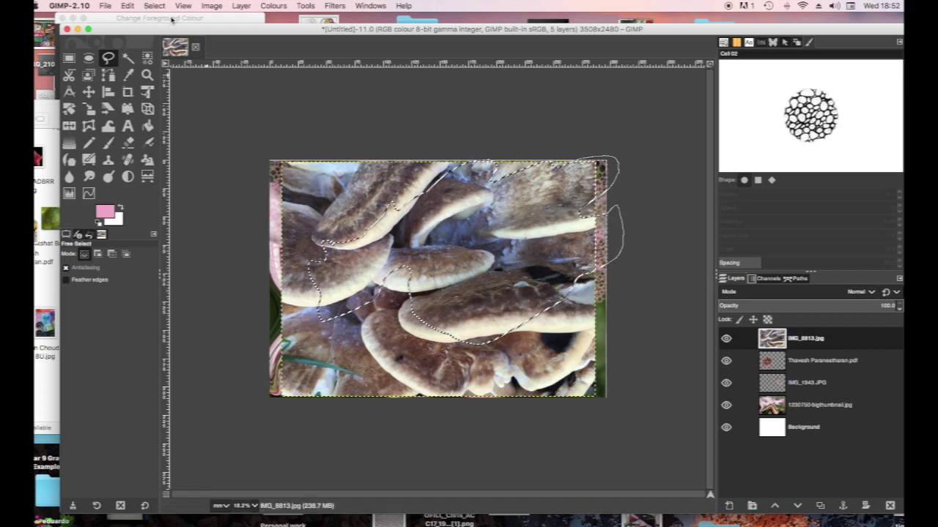
left_click(127, 6)
left_click(133, 20)
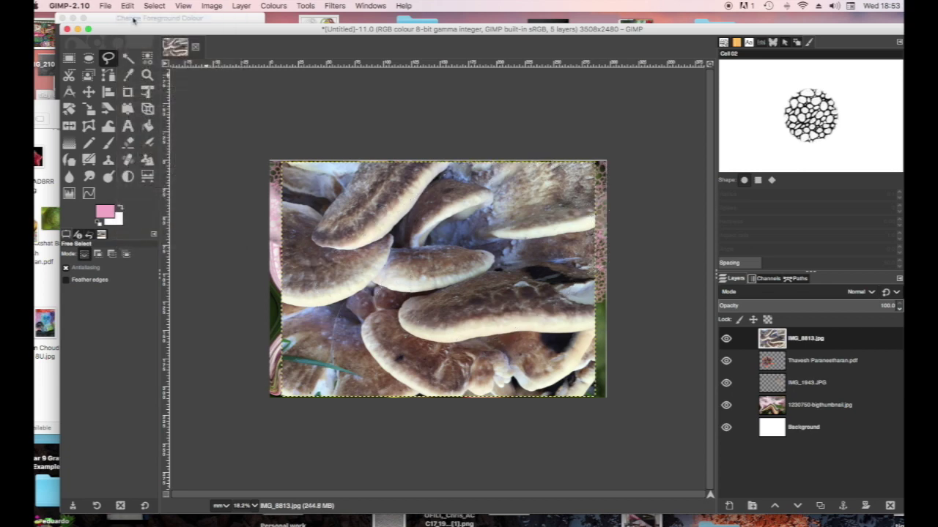
Outline the left, central and lower mushroom caps in IMG_8813.jpg with a closed Free Select selection
mouse_move(317, 222)
left_mouse_down()
mouse_move(385, 240)
mouse_move(386, 253)
mouse_move(465, 246)
mouse_move(498, 271)
mouse_move(550, 291)
left_mouse_up()
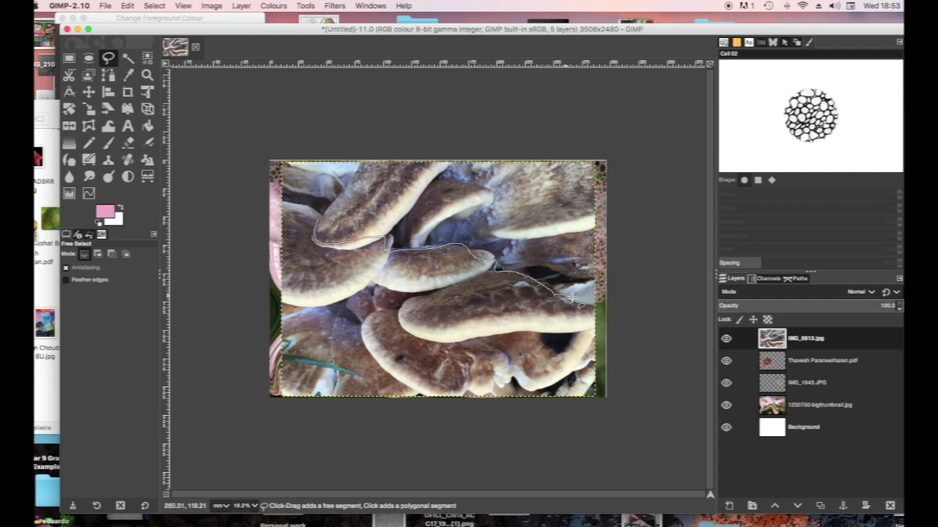
mouse_move(558, 338)
left_mouse_down()
mouse_move(555, 384)
mouse_move(515, 382)
left_mouse_up()
mouse_move(463, 399)
left_mouse_down()
mouse_move(416, 397)
mouse_move(376, 377)
mouse_move(359, 319)
mouse_move(386, 294)
mouse_move(364, 295)
mouse_move(336, 315)
mouse_move(317, 312)
mouse_move(297, 262)
mouse_move(319, 227)
left_mouse_up()
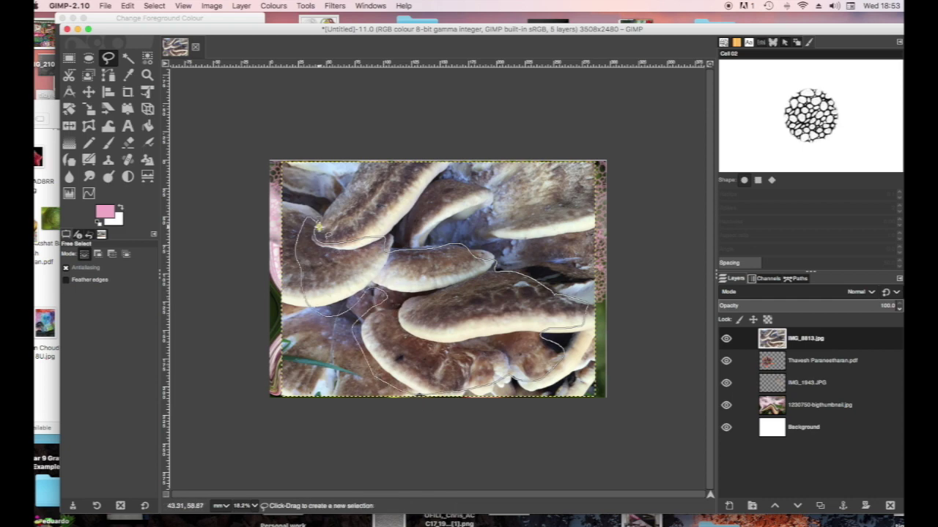
key("Return")
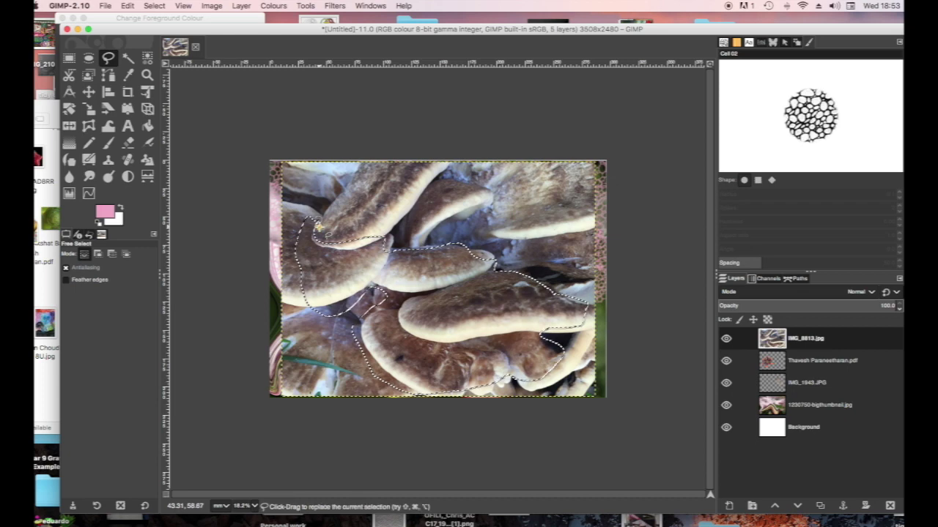
Invert the selection and cut the area surrounding the outlined mushroom caps from IMG_8813.jpg
left_click(154, 5)
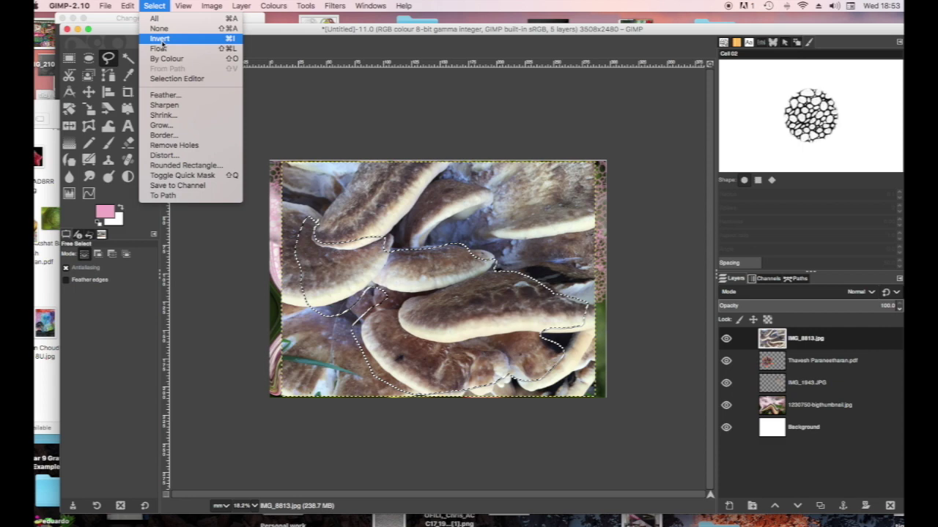
mouse_move(131, 8)
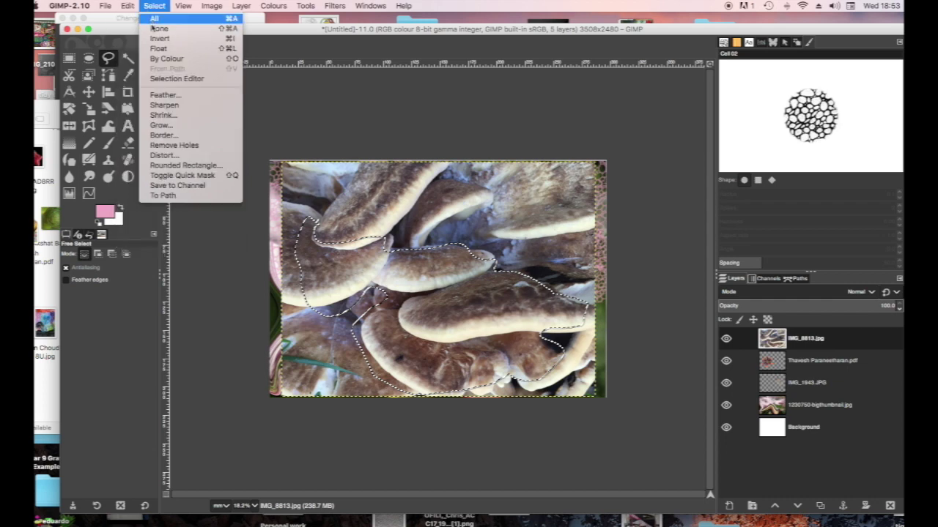
left_click(159, 39)
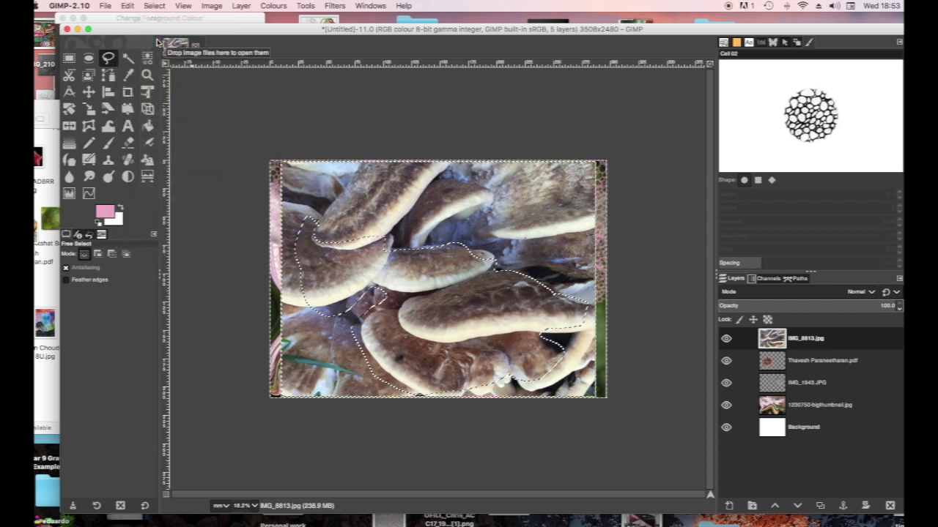
key("ctrl")
key("ctrl+x")
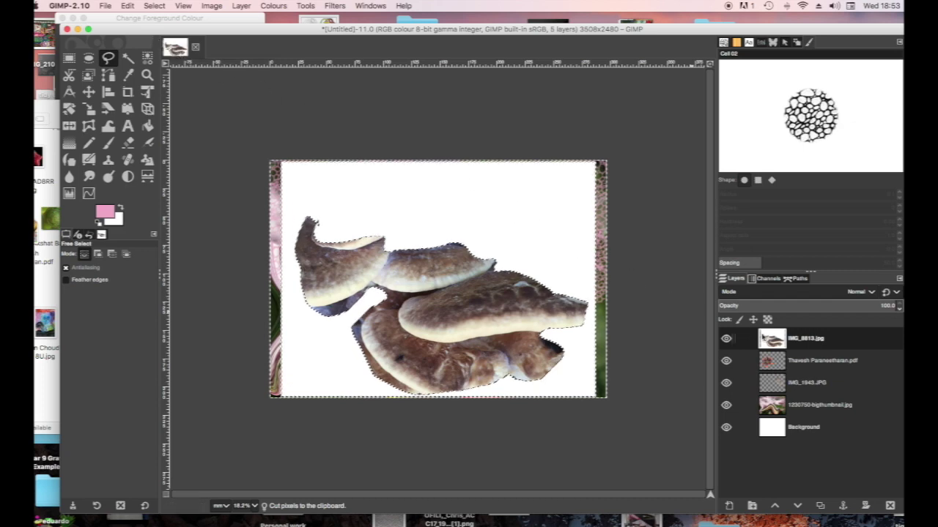
Add an alpha channel to the IMG_8813.jpg layer and cut the white area around the mushrooms to transparency
left_click(767, 280)
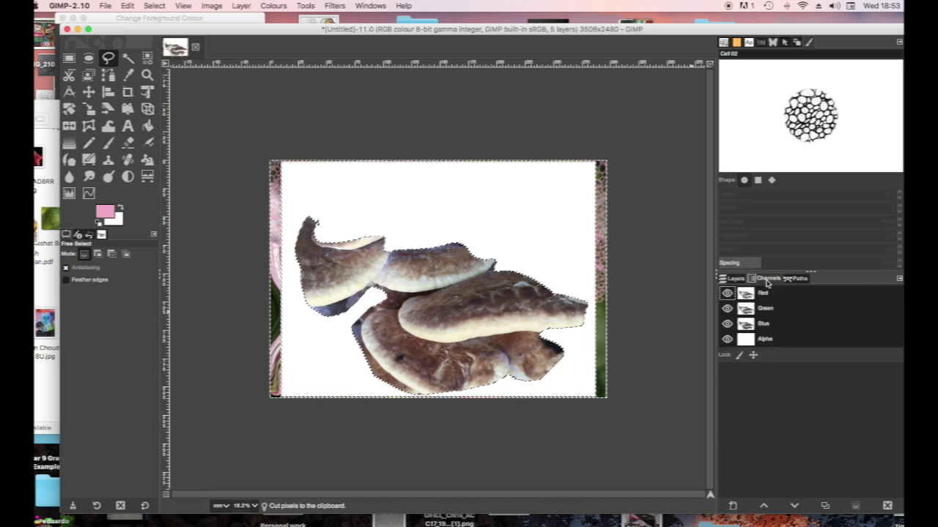
left_click(776, 369)
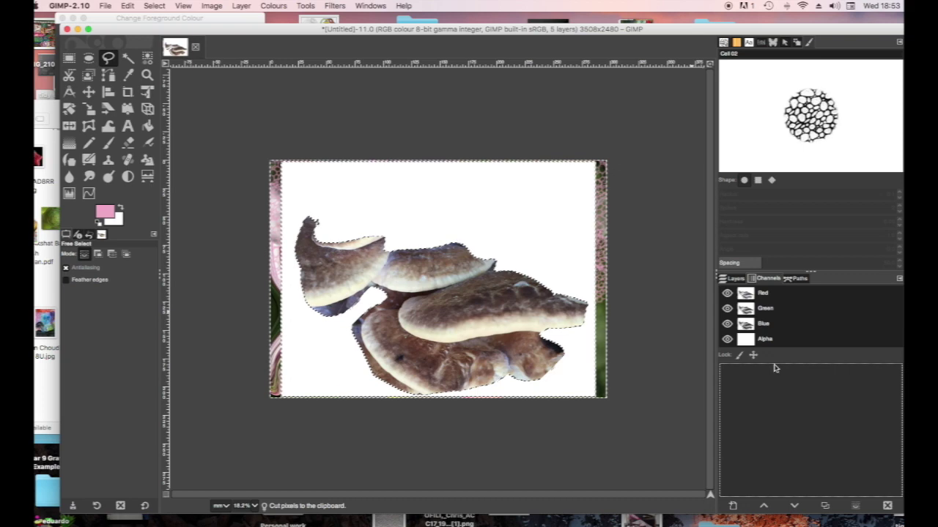
left_click(733, 279)
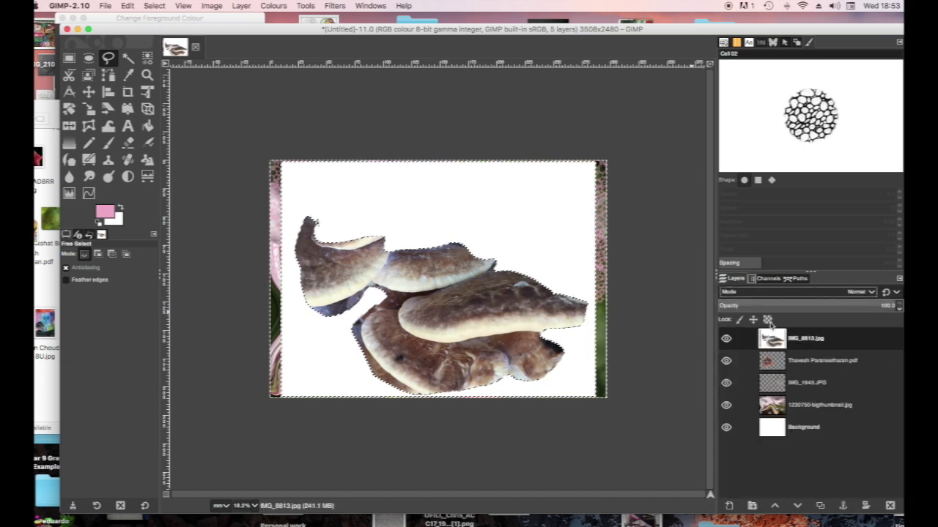
double_click(806, 338)
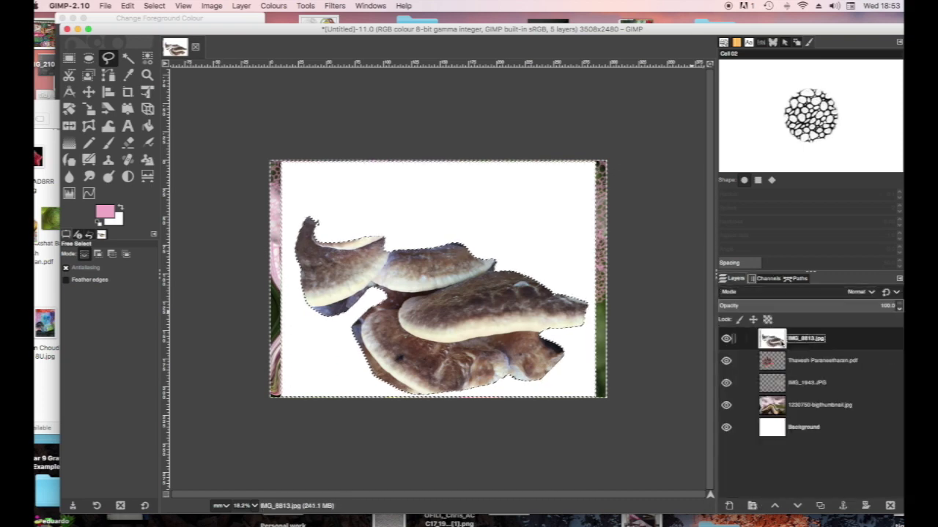
right_click(810, 340)
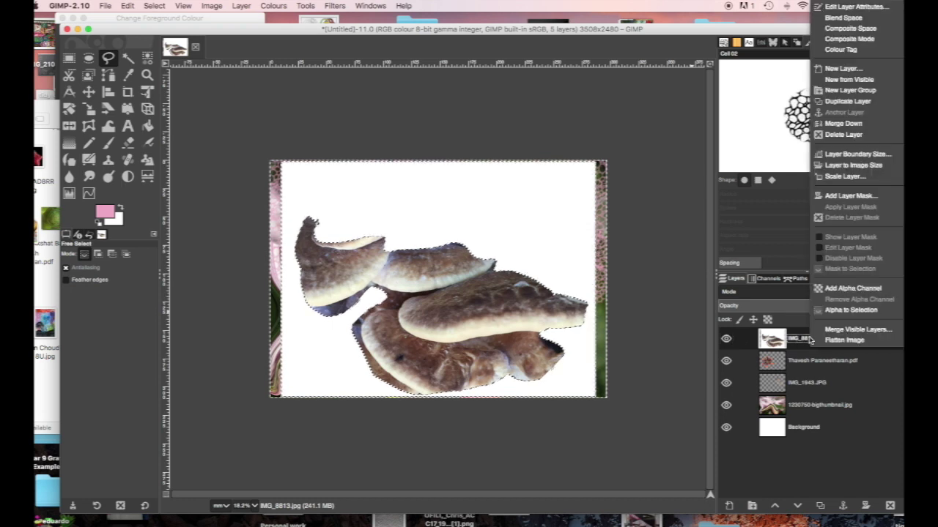
left_click(835, 290)
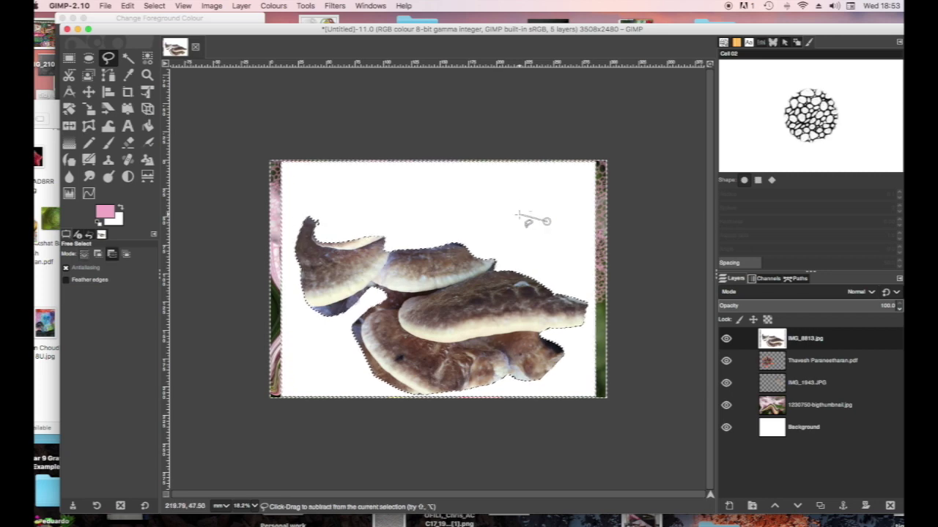
key("super+x")
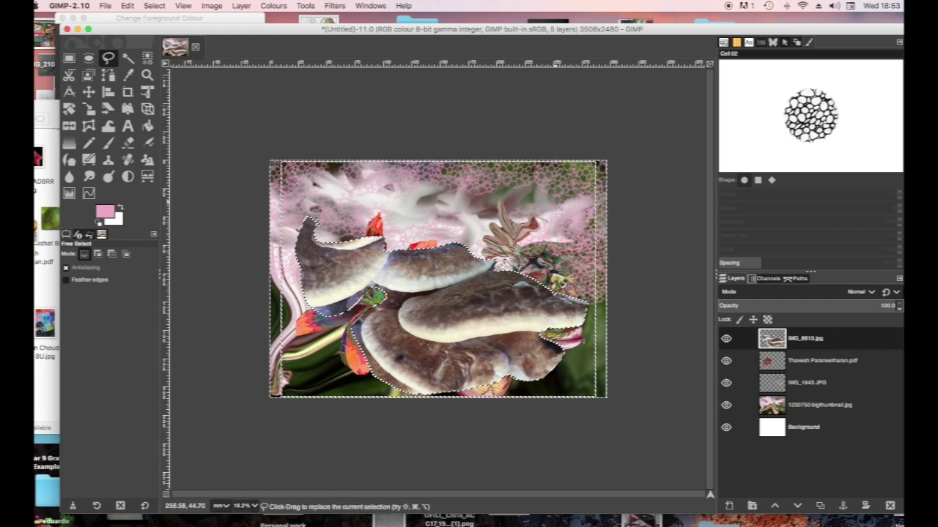
Clear the selection on the mushroom cut-out layer
left_click(547, 219)
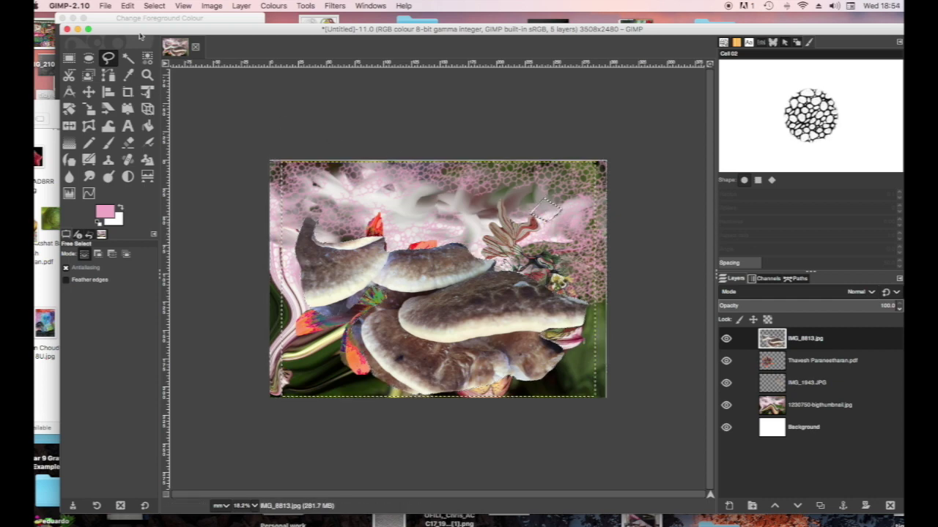
left_click(154, 6)
left_click(155, 28)
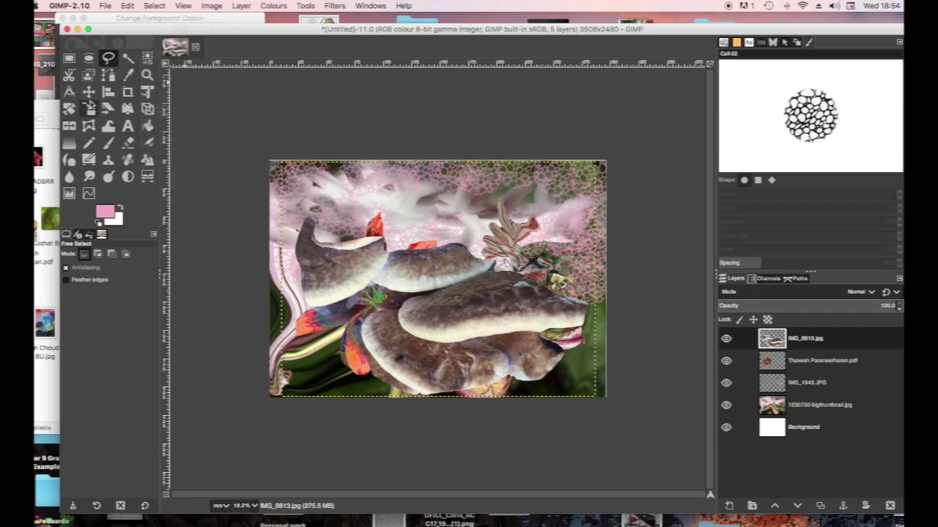
Scale the mushroom layer to 204.64 × 110.41 mm over the artwork's lower-left corner and move it beneath the lily layer
key("shift")
left_click(89, 108)
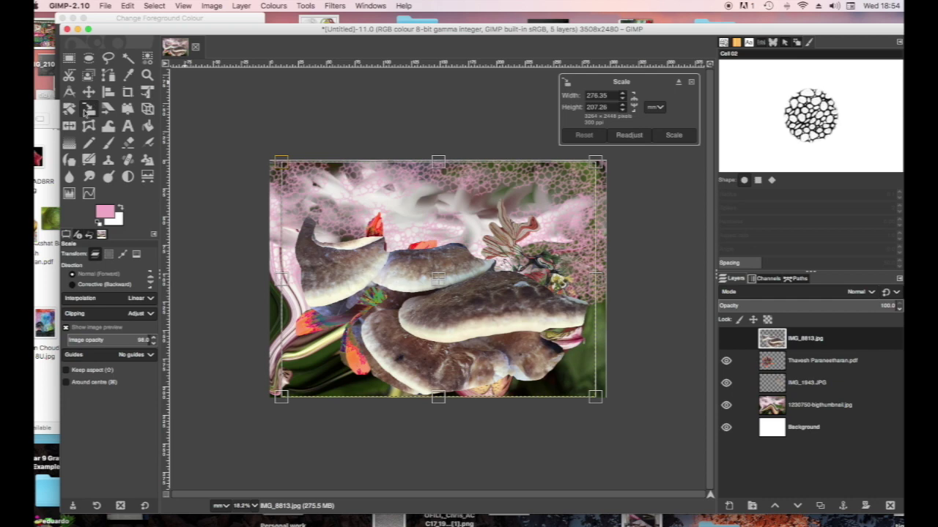
left_click_drag(300, 174, 437, 286)
left_click_drag(595, 397, 609, 411)
mouse_move(510, 336)
left_mouse_down()
mouse_move(536, 329)
mouse_move(519, 341)
left_mouse_up()
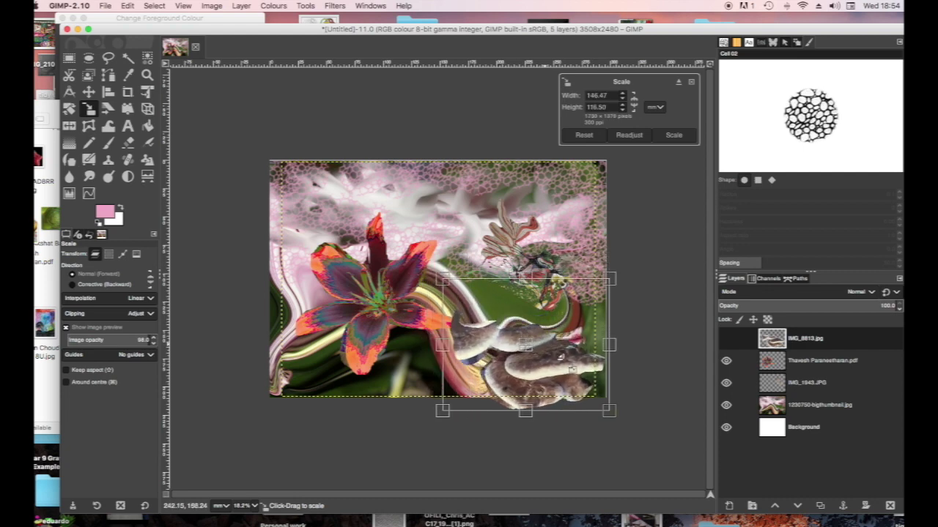
left_click_drag(617, 287, 634, 283)
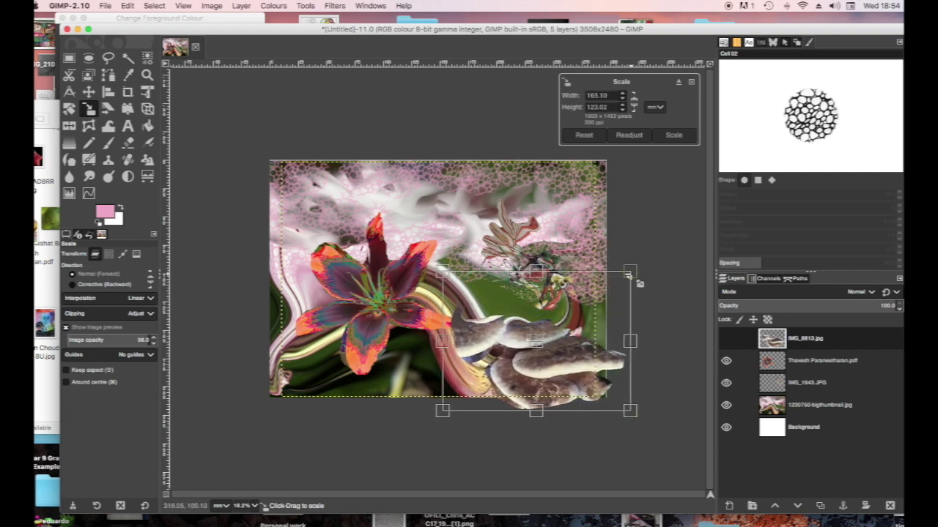
left_click_drag(529, 350, 337, 402)
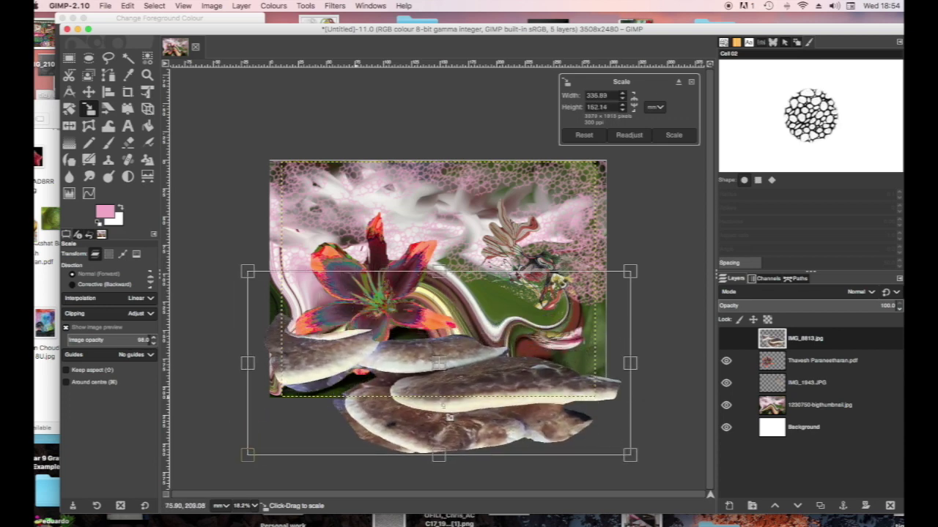
left_click_drag(627, 445, 484, 405)
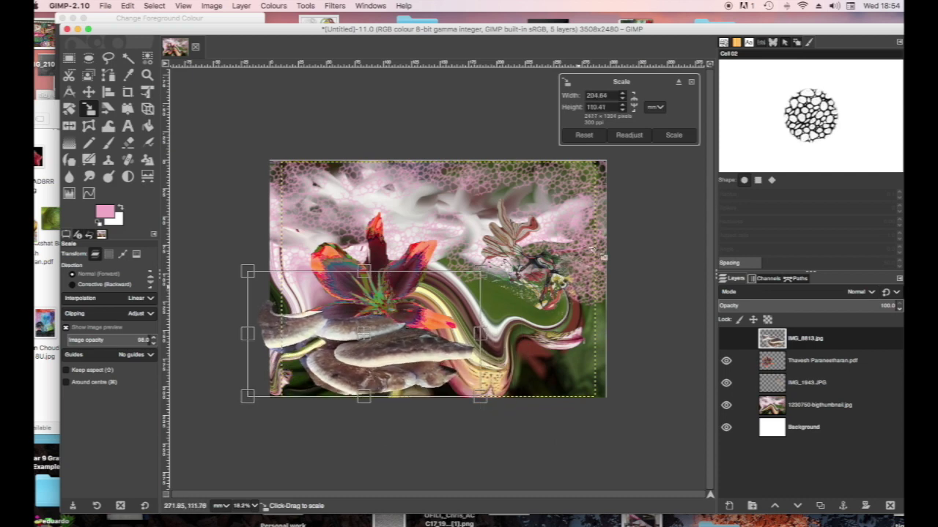
left_click(673, 138)
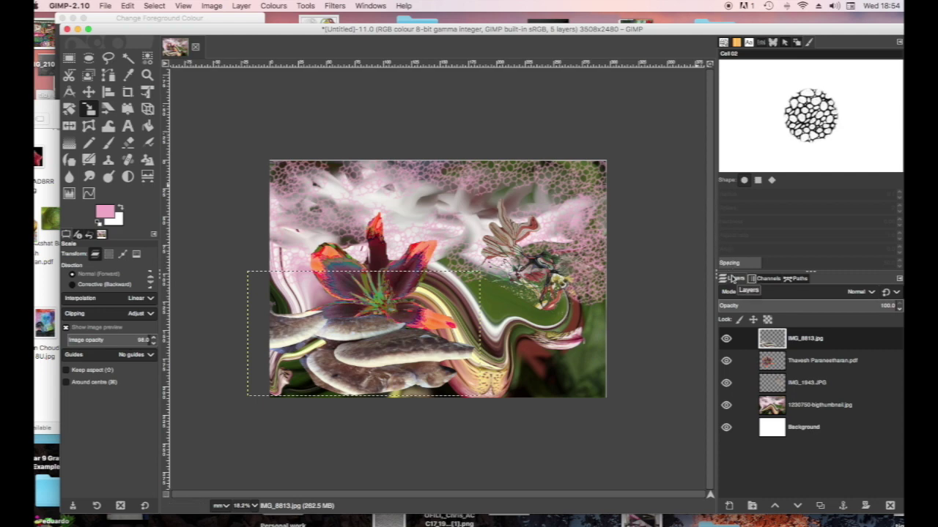
left_click_drag(774, 341, 780, 370)
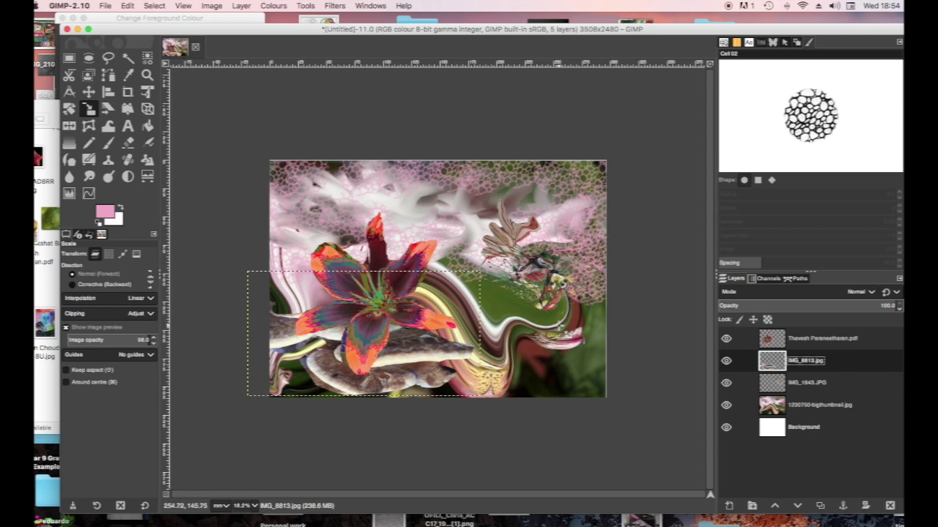
Make a nearly circular Ellipse Select selection of about 682 × 688 px in the pale sky just above the lily
left_click(88, 60)
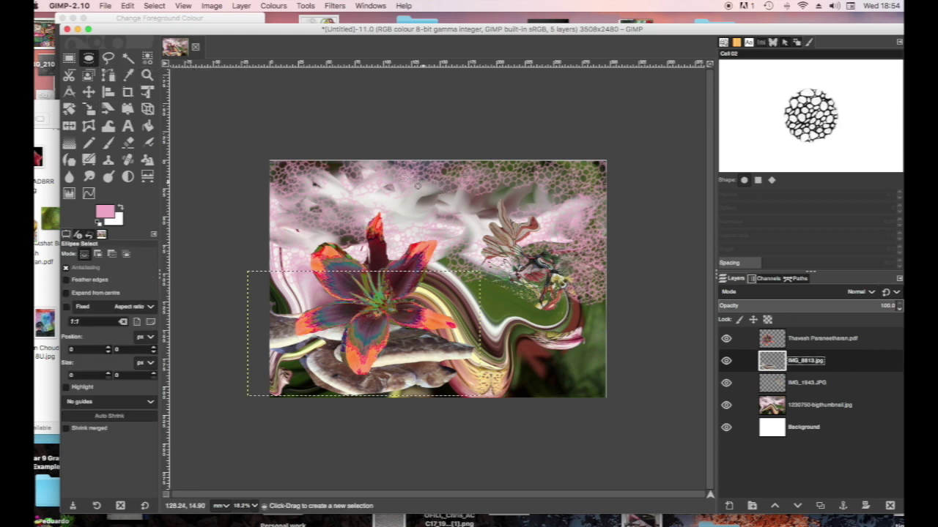
left_click_drag(384, 171, 467, 238)
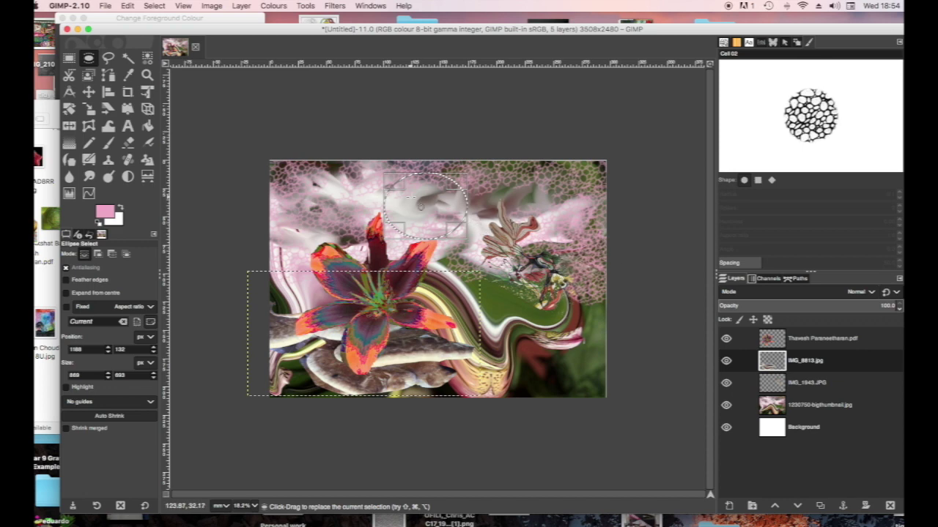
left_click(154, 6)
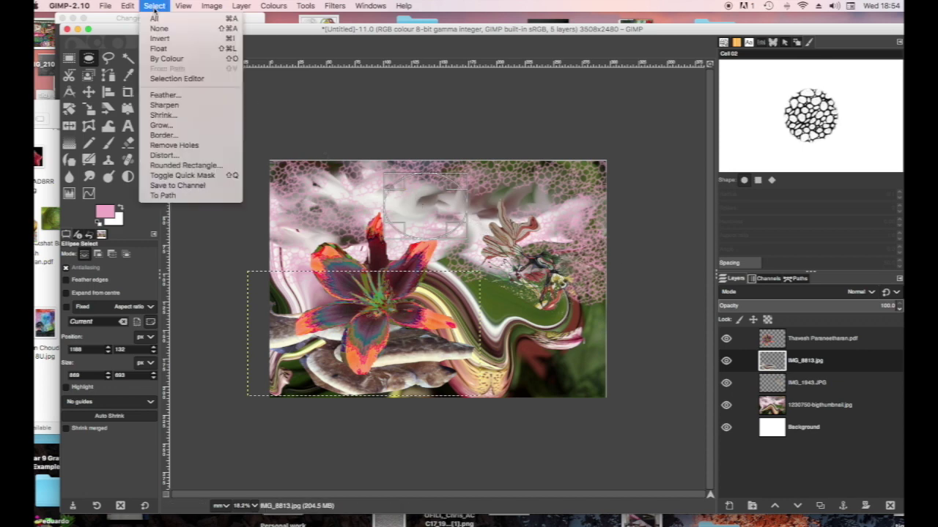
left_click_drag(394, 172, 470, 232)
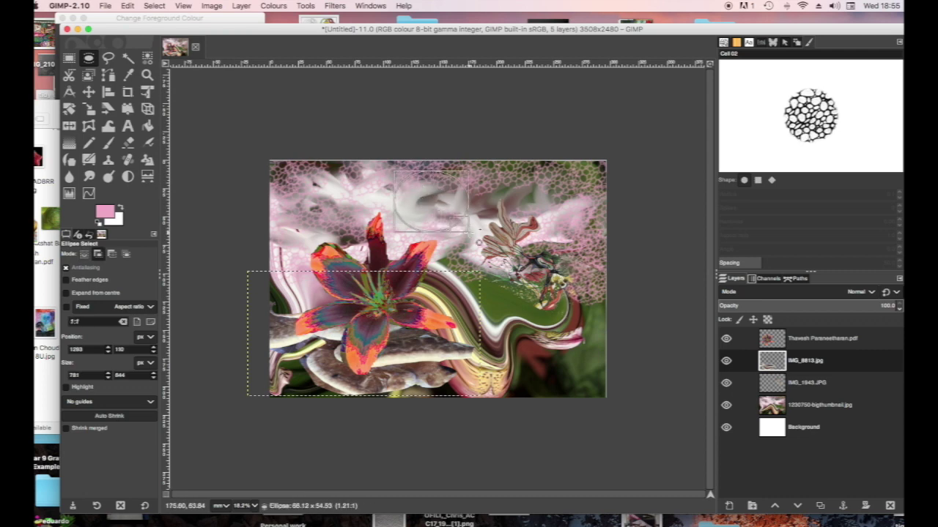
mouse_move(469, 232)
left_mouse_down()
mouse_move(455, 220)
mouse_move(476, 235)
mouse_move(463, 236)
left_mouse_up()
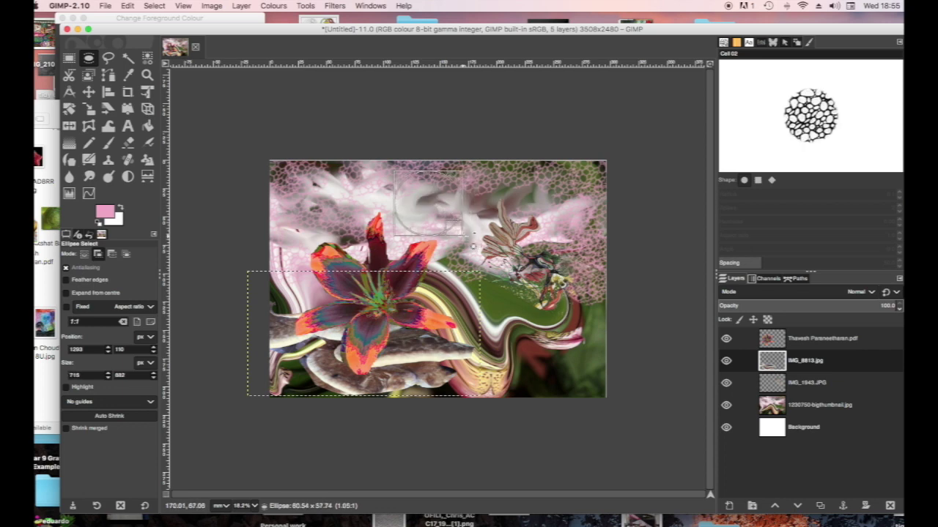
left_click_drag(463, 235, 461, 236)
left_click_drag(431, 209, 411, 201)
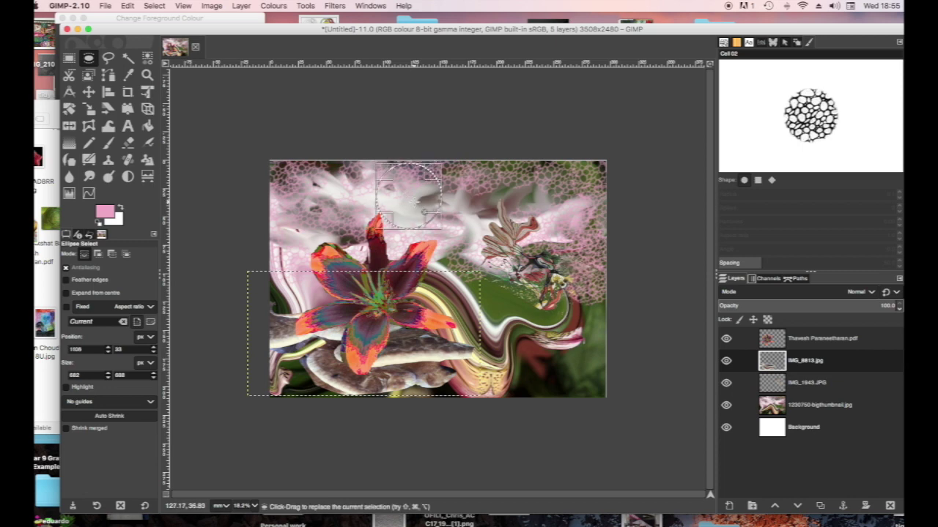
Try to copy and paste the circular sky area with the IMG_8813.jpg layer active, and undo the paste
key("super+c")
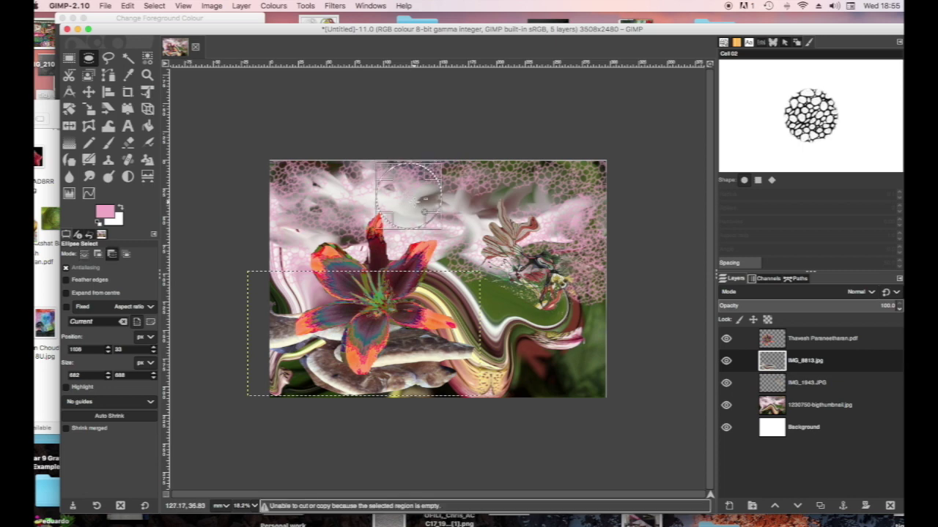
key("ctrl")
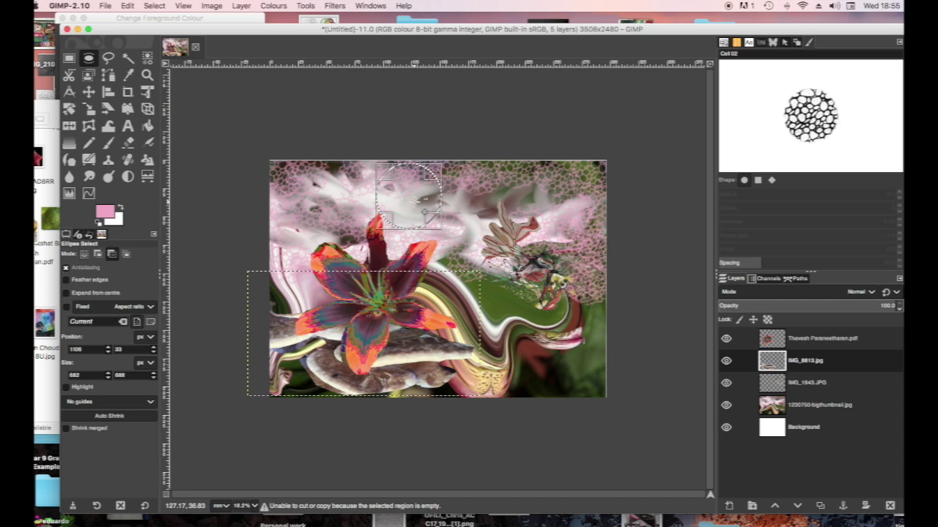
key("super+v")
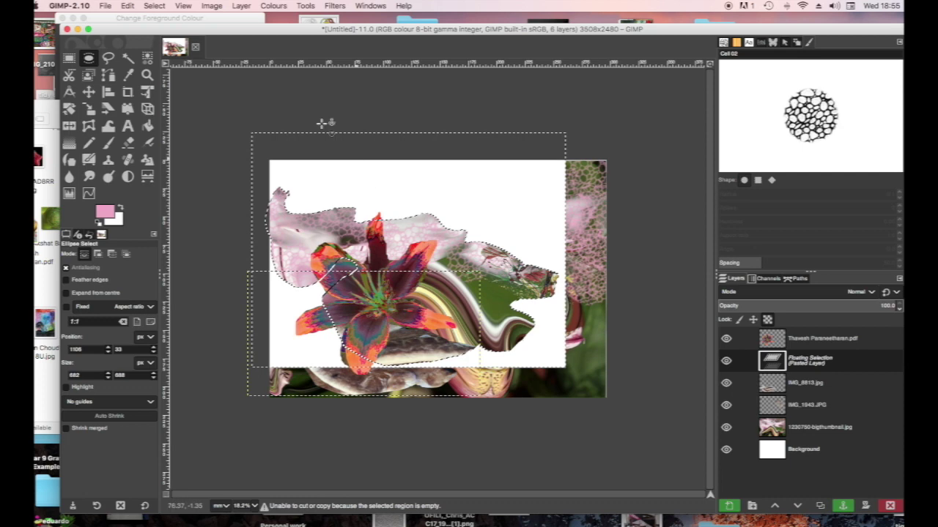
left_click(128, 6)
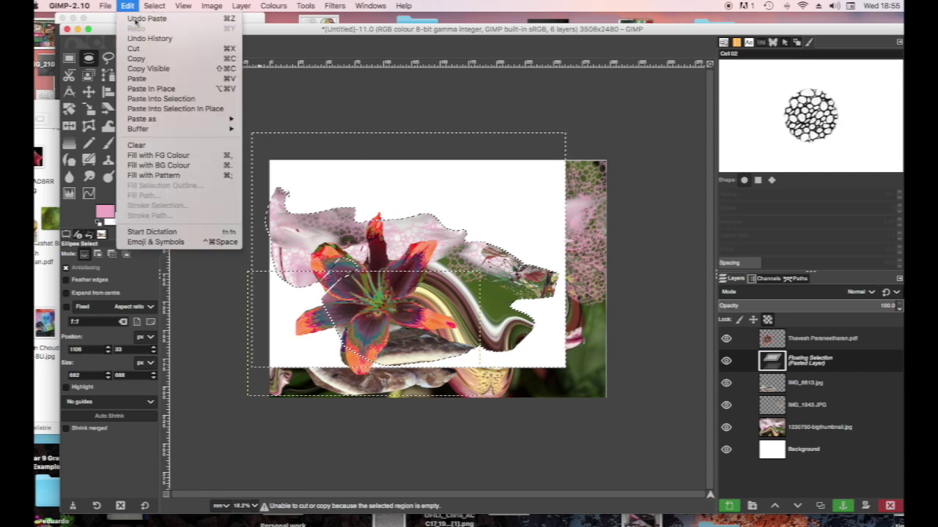
left_click(139, 18)
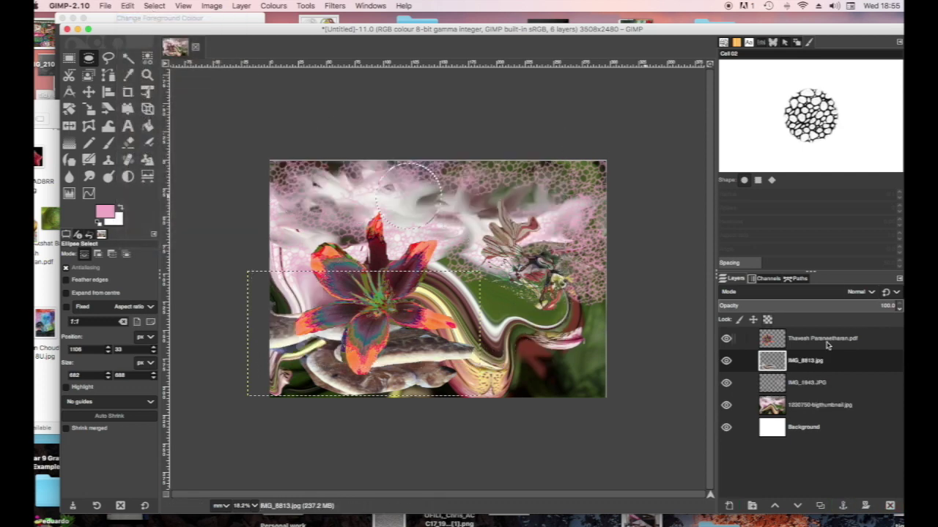
Copy the circular selection from the 1230750-bigthumbnail.jpg layer and paste it as a new layer
double_click(784, 405)
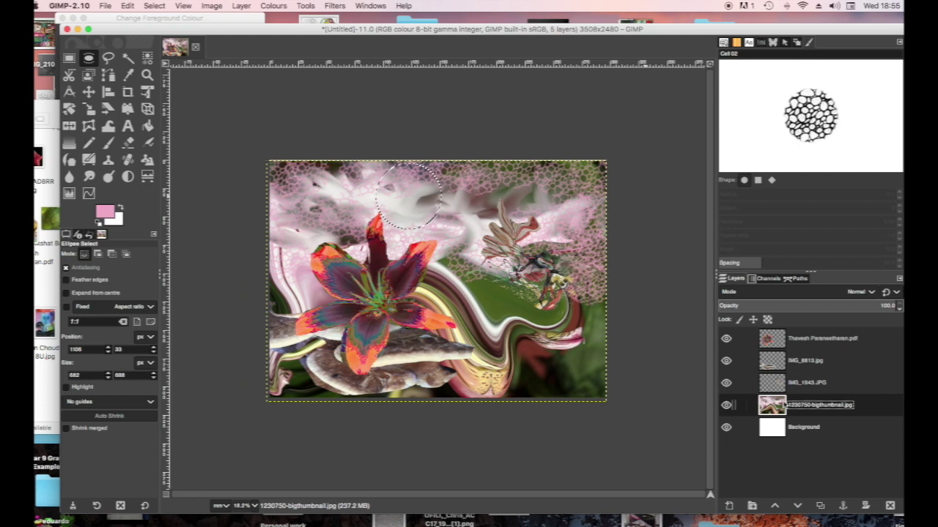
key("super+c")
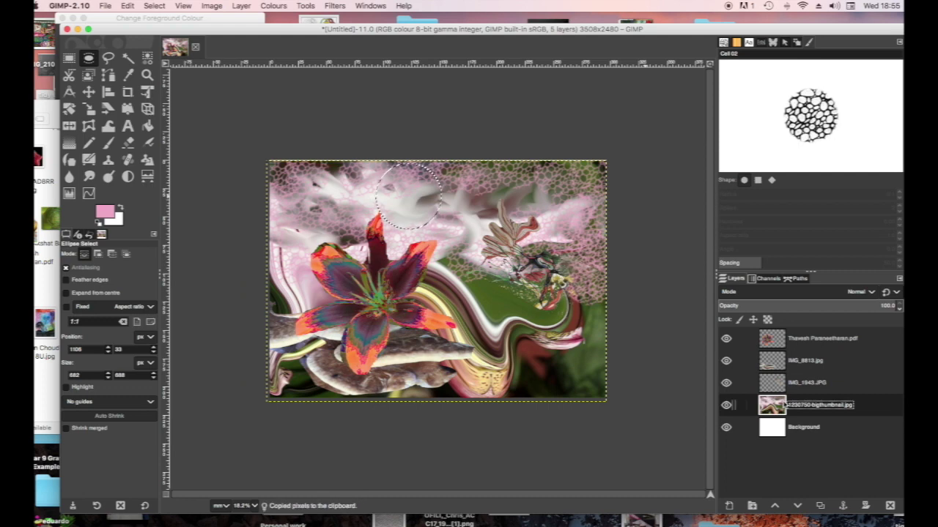
key("super+v")
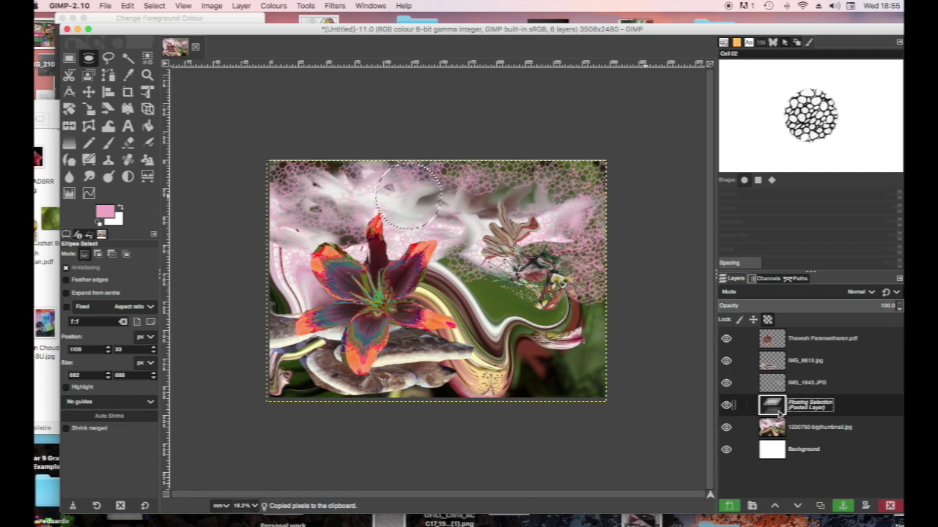
left_click(728, 505)
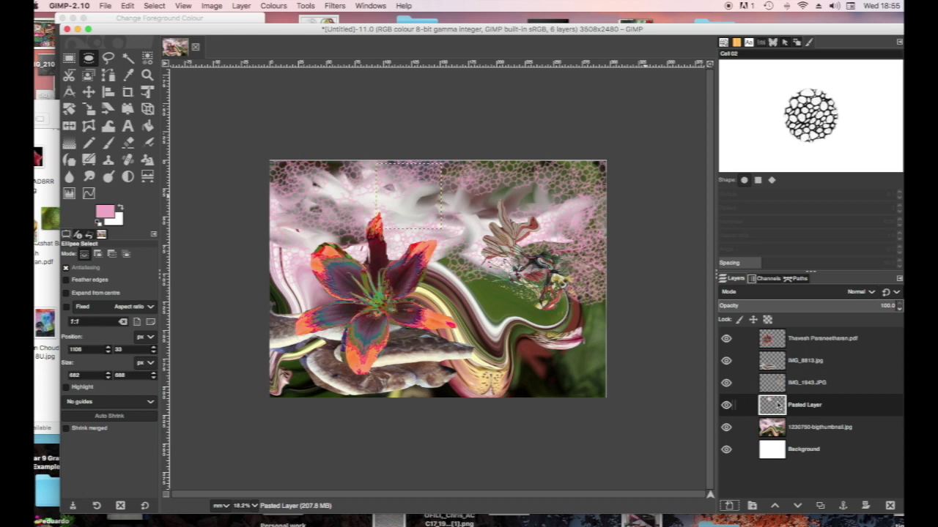
Raise the pasted circle layer to the top of the stack and move the circle into the artwork's upper-right corner
left_click_drag(775, 407, 781, 338)
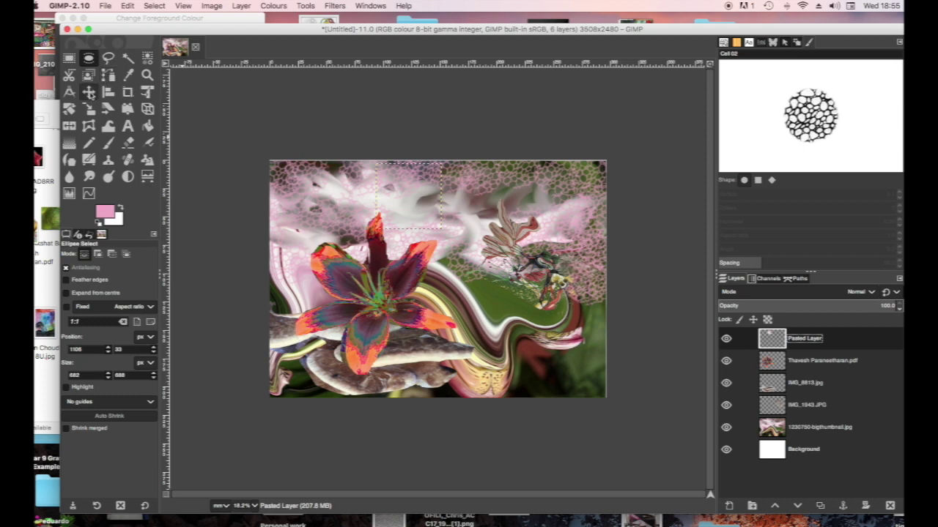
left_click(88, 91)
left_click_drag(410, 206, 575, 212)
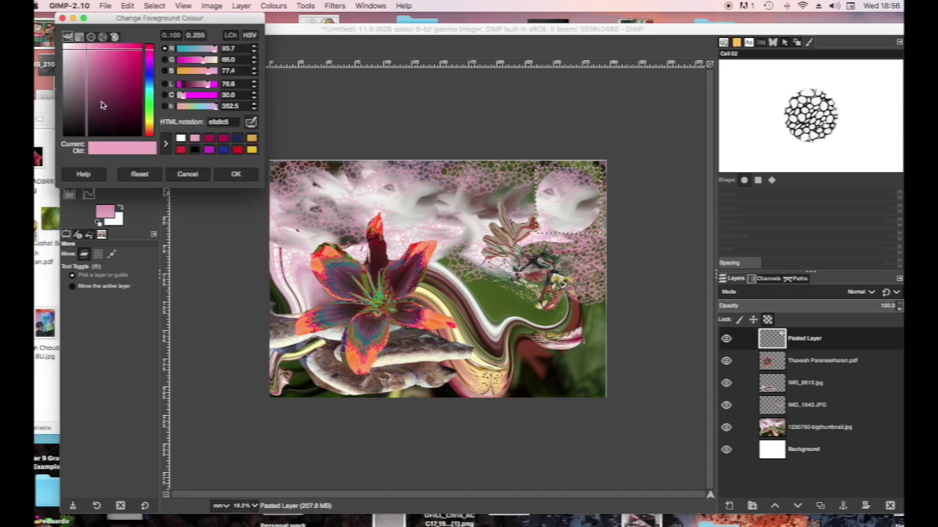
Set the foreground colour to dark plum, HTML notation 572439
left_click(97, 104)
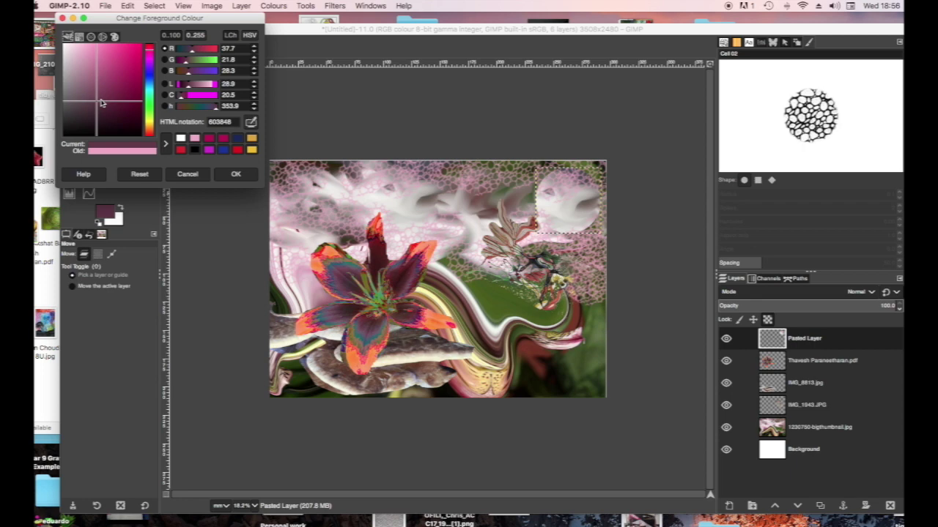
left_click(102, 102)
left_click(111, 109)
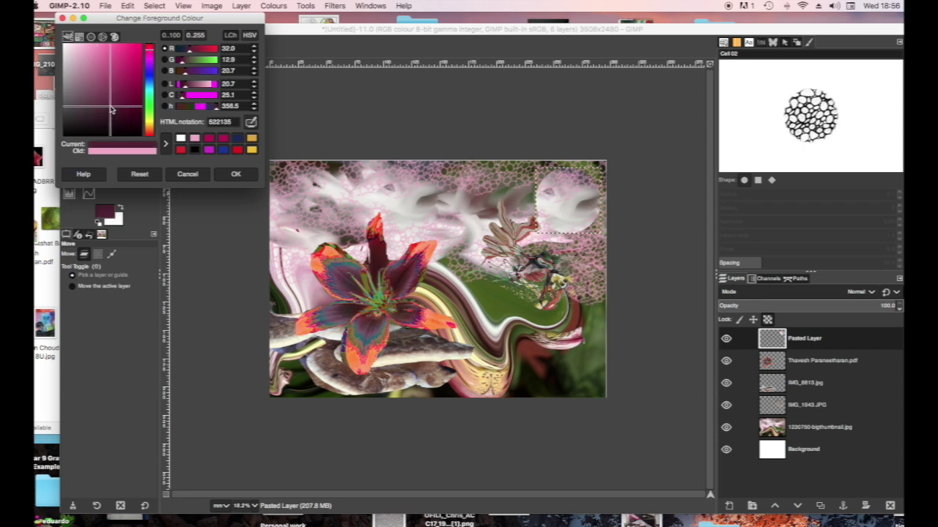
left_click(111, 105)
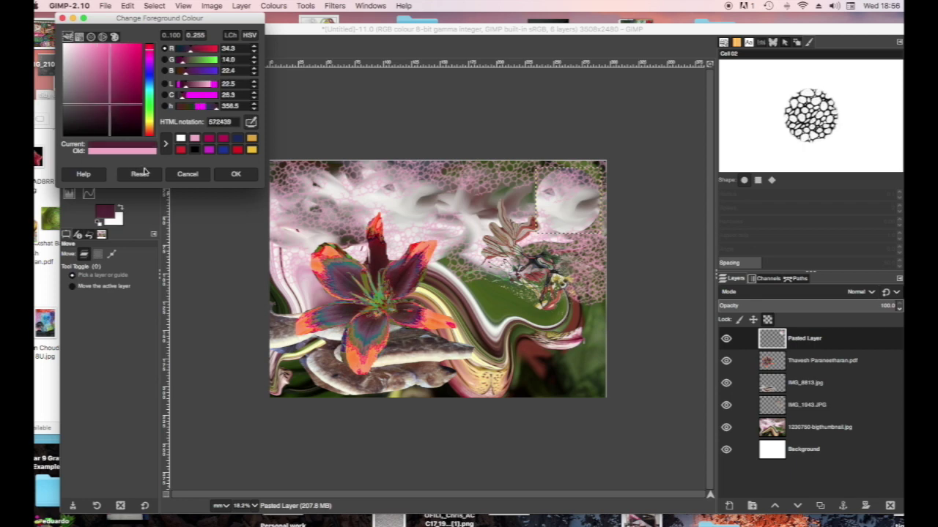
left_click(236, 175)
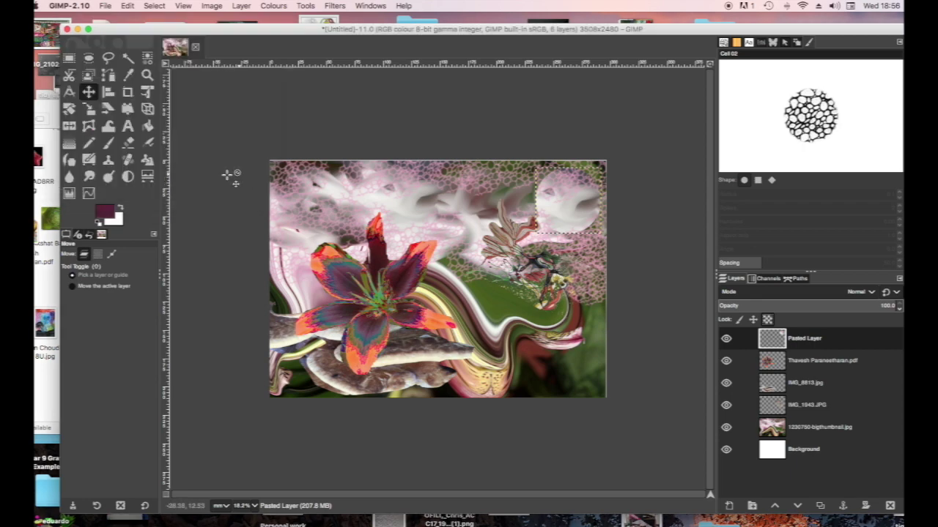
Set up the Paintbrush with the 2. Hardness 075 brush at 53.5 opacity
left_click(107, 143)
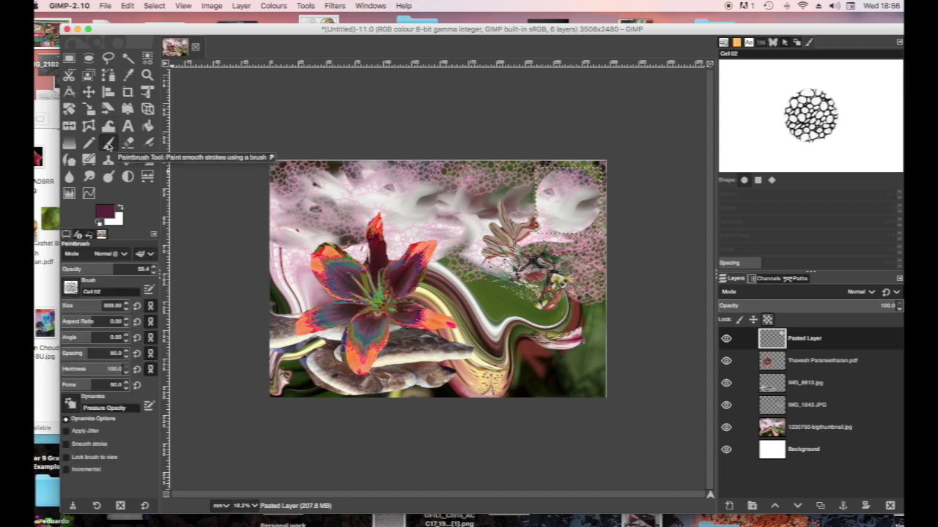
left_click(126, 254)
left_click(123, 267)
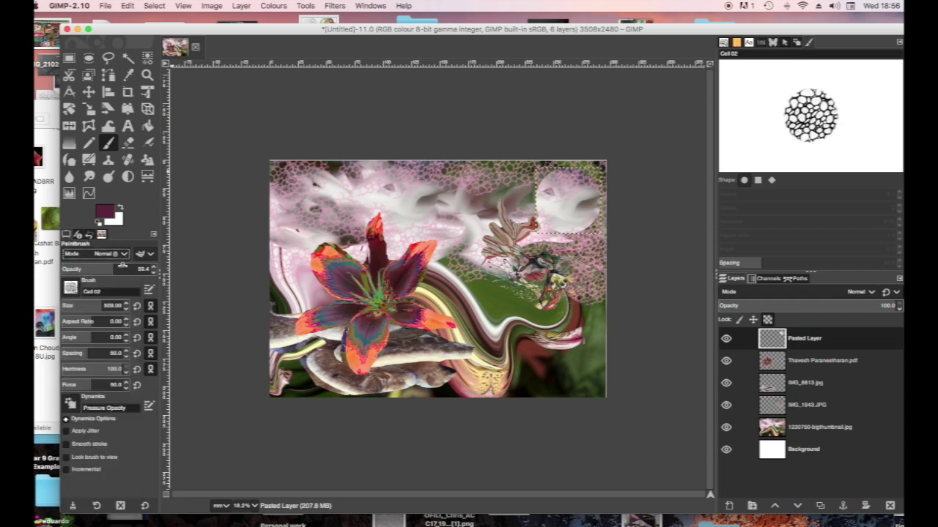
left_click(74, 288)
left_click(98, 318)
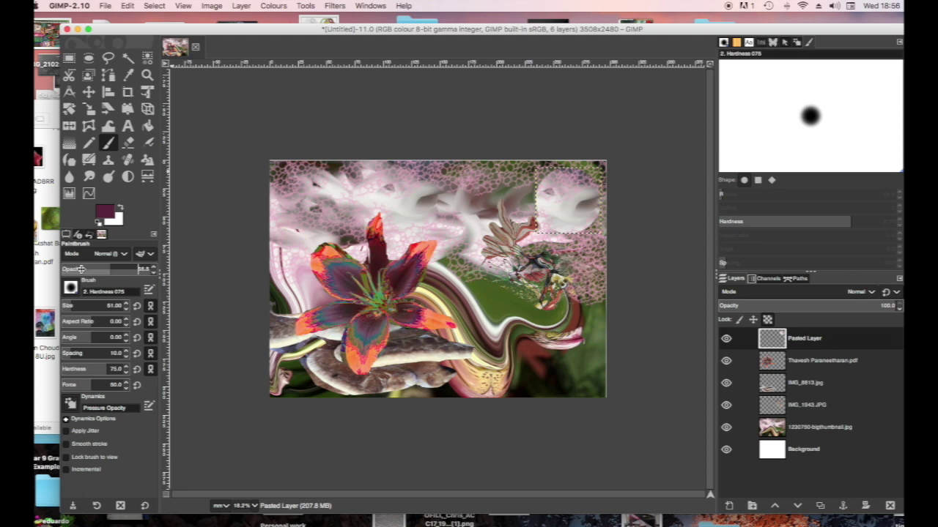
left_click(110, 270)
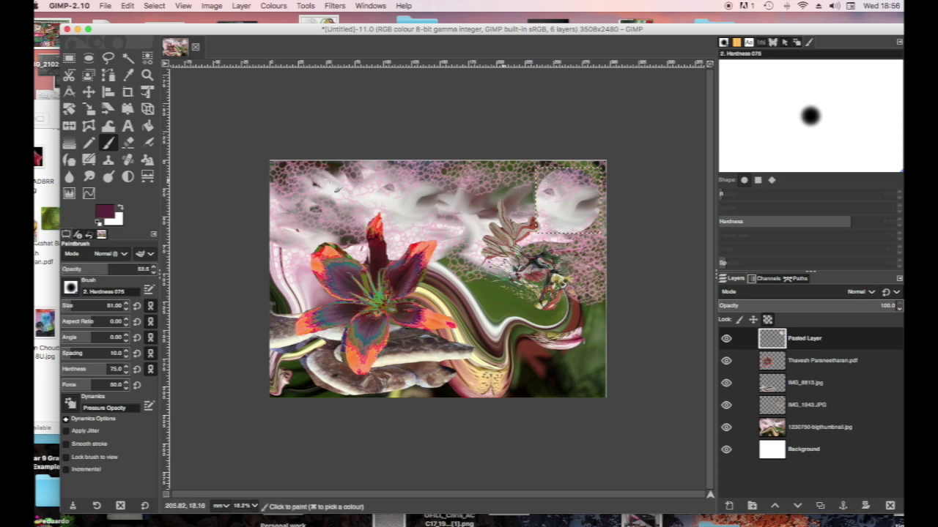
Set the brush size to 282 and paint plum shading on the left edge of the sky circle
left_click_drag(83, 302, 107, 306)
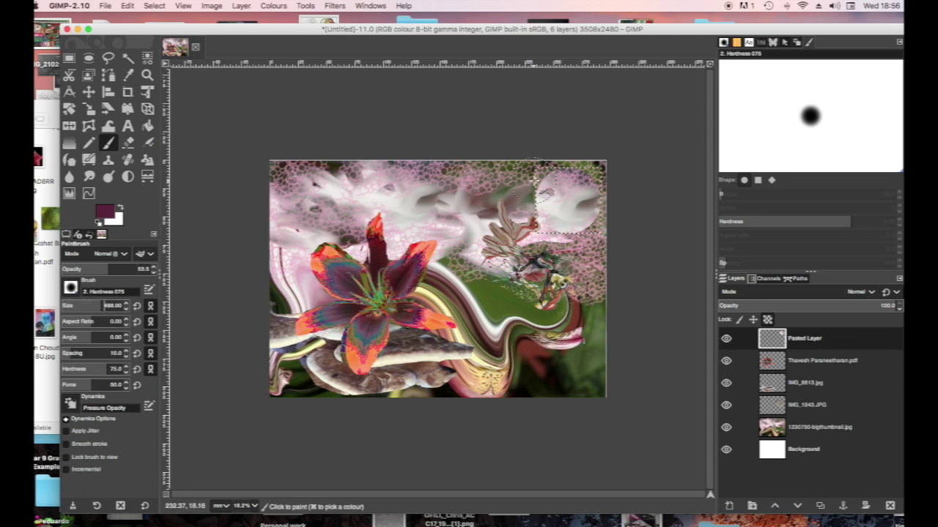
left_click_drag(100, 303, 93, 305)
left_click(537, 227)
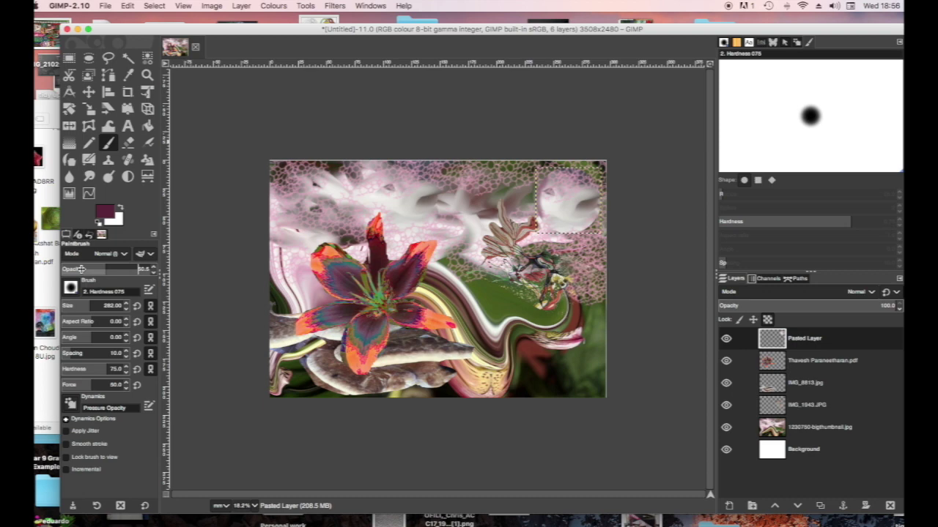
Reset the foreground colour to black, lower the brush opacity to 16.1 and shade the left and lower edges of the circle
left_click(99, 222)
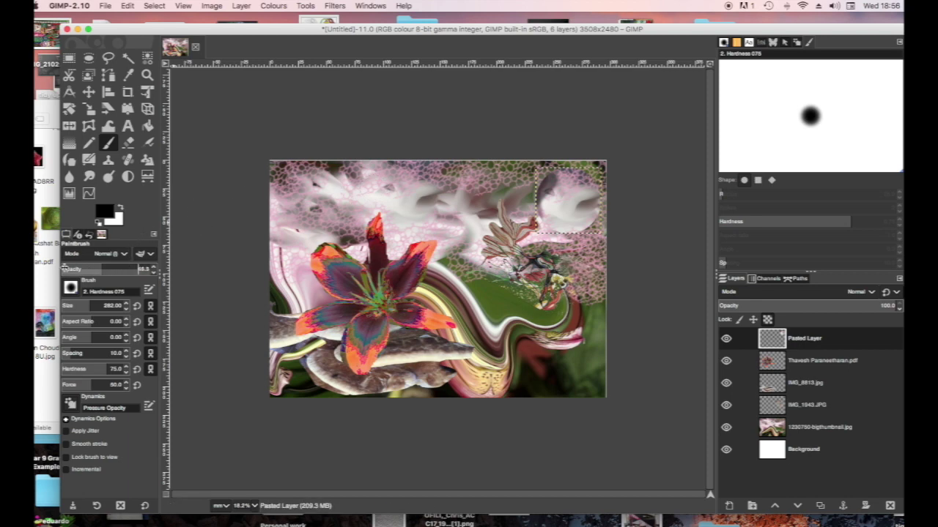
left_click_drag(104, 268, 74, 269)
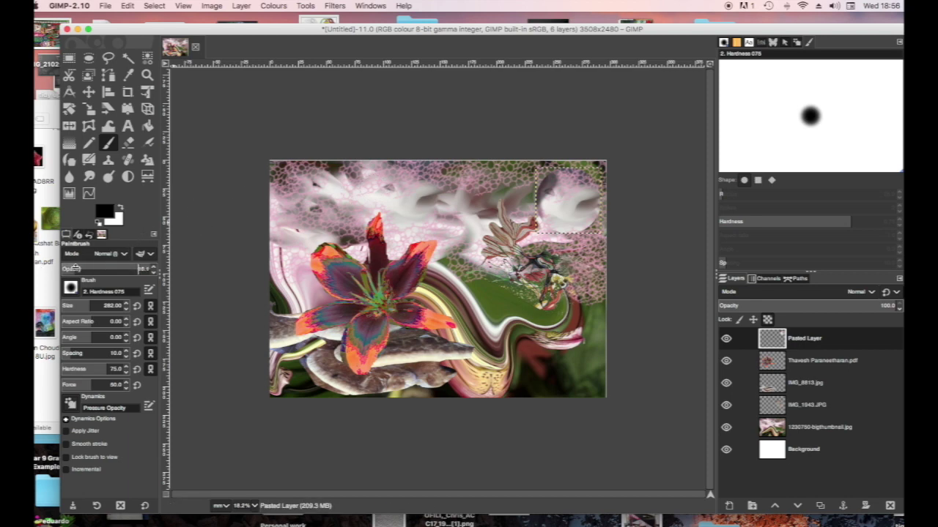
mouse_move(551, 178)
left_mouse_down()
mouse_move(533, 202)
mouse_move(551, 223)
mouse_move(582, 231)
mouse_move(593, 219)
mouse_move(549, 221)
mouse_move(544, 192)
mouse_move(548, 230)
left_mouse_up()
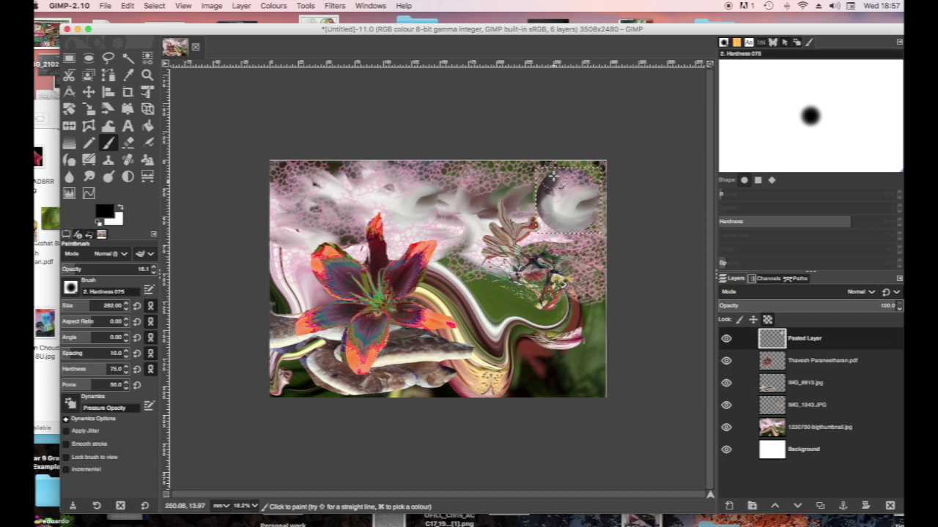
mouse_move(553, 176)
left_mouse_down()
mouse_move(574, 157)
mouse_move(585, 176)
mouse_move(565, 167)
mouse_move(536, 189)
mouse_move(599, 216)
mouse_move(565, 227)
mouse_move(550, 214)
mouse_move(544, 200)
mouse_move(573, 160)
mouse_move(590, 188)
mouse_move(585, 176)
mouse_move(556, 171)
mouse_move(545, 194)
left_mouse_up()
mouse_move(544, 238)
left_mouse_down()
mouse_move(612, 233)
mouse_move(601, 225)
mouse_move(599, 233)
mouse_move(607, 210)
mouse_move(583, 237)
left_mouse_up()
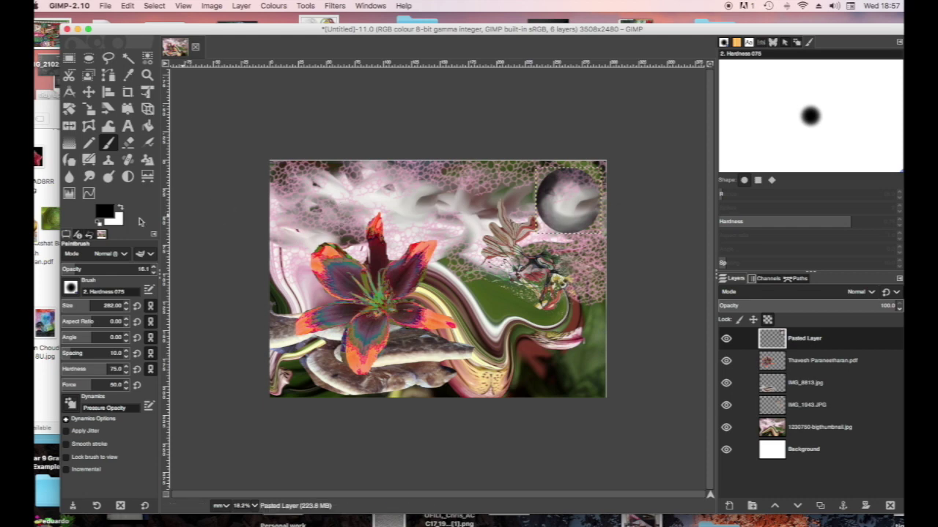
Set the foreground colour to red e54545 and paint a red tint around the edges of the circle
left_click(109, 211)
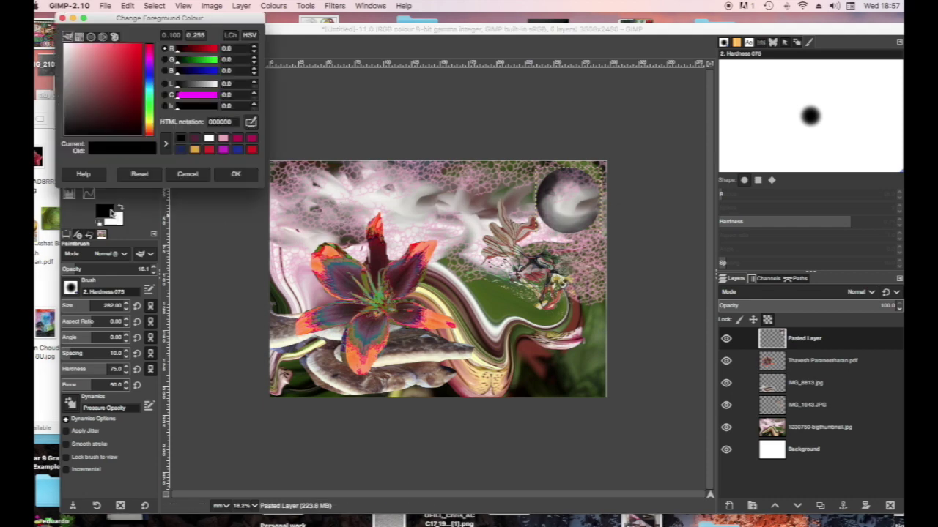
left_click(119, 56)
left_click(103, 37)
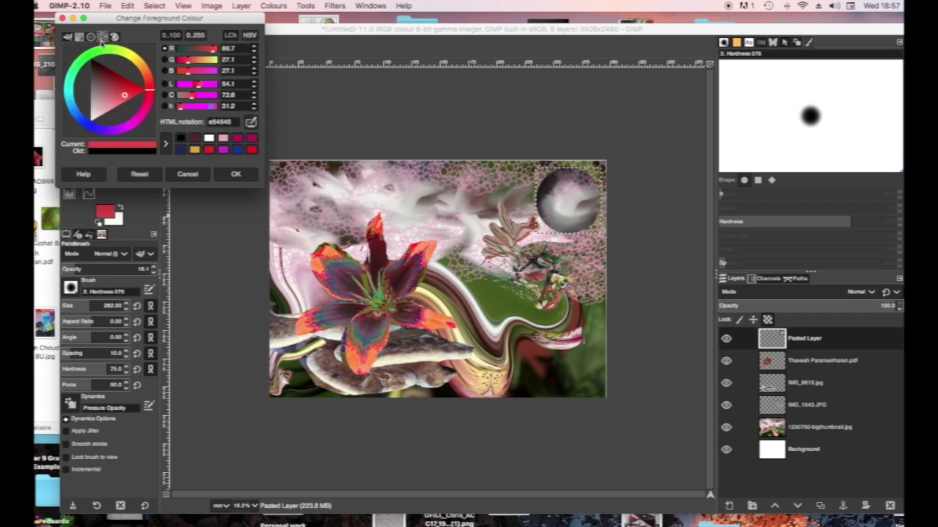
left_click(235, 175)
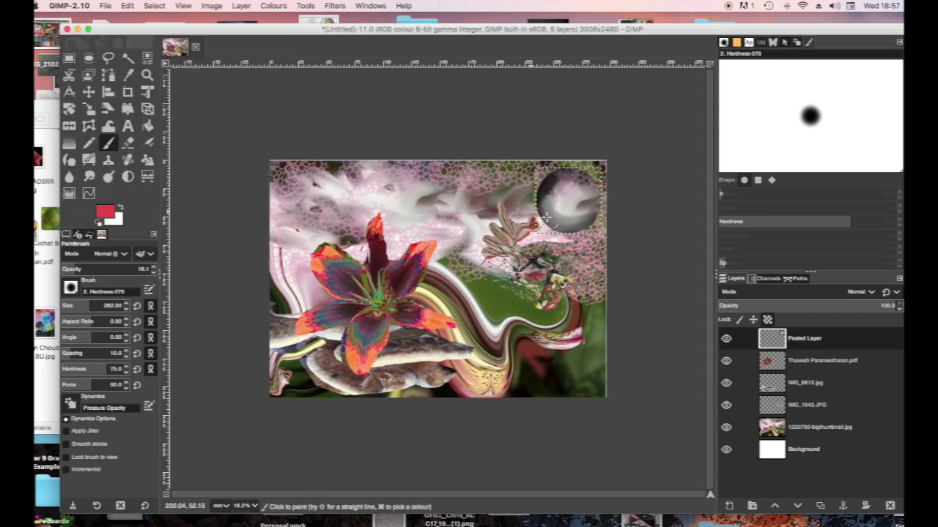
mouse_move(567, 171)
left_mouse_down()
mouse_move(538, 198)
mouse_move(574, 188)
mouse_move(558, 176)
mouse_move(538, 203)
mouse_move(576, 233)
mouse_move(593, 194)
mouse_move(579, 162)
mouse_move(538, 199)
mouse_move(557, 246)
mouse_move(579, 191)
mouse_move(561, 181)
mouse_move(590, 178)
mouse_move(602, 199)
mouse_move(597, 228)
mouse_move(595, 168)
mouse_move(546, 201)
mouse_move(566, 231)
mouse_move(609, 216)
left_mouse_up()
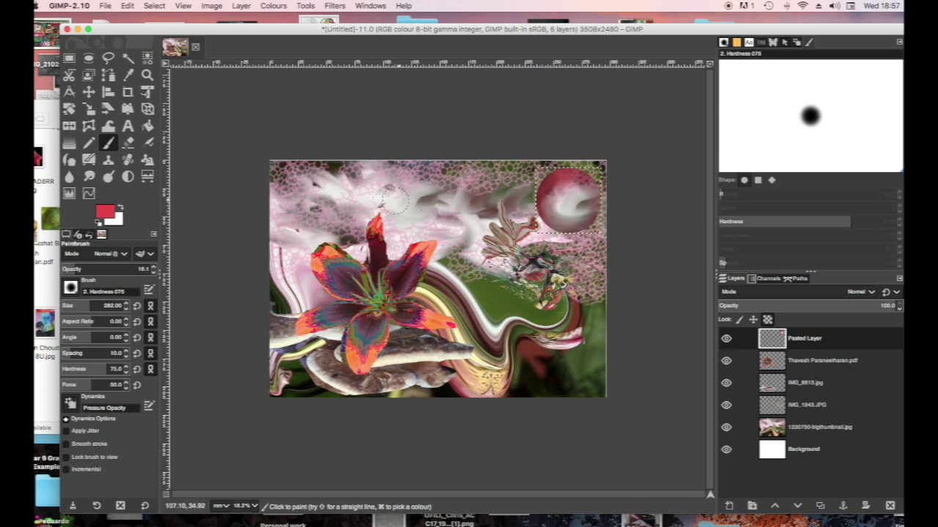
Move the shaded circle slightly to the left within the sky and pick the Free Select tool
left_click(89, 92)
mouse_move(572, 202)
left_mouse_down()
mouse_move(517, 183)
mouse_move(437, 200)
mouse_move(331, 198)
mouse_move(505, 192)
mouse_move(561, 217)
mouse_move(580, 203)
mouse_move(573, 202)
left_mouse_up()
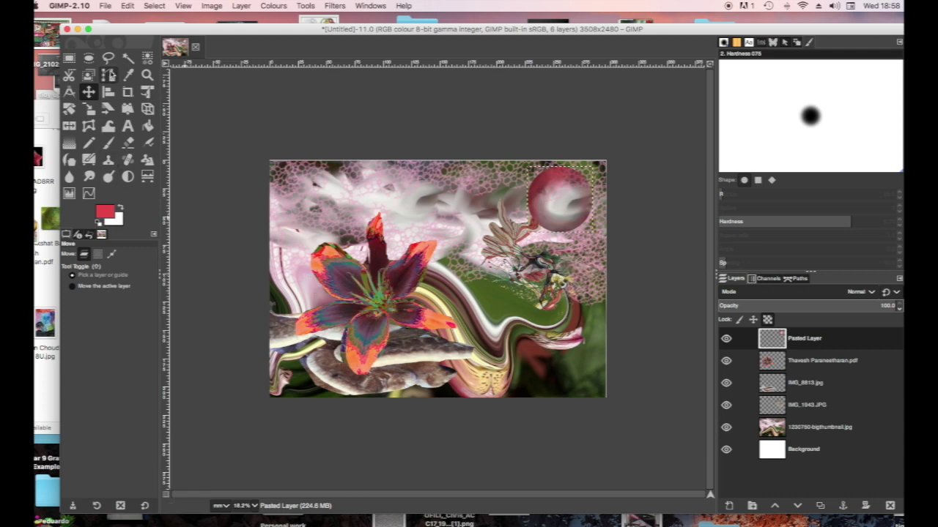
left_click(109, 59)
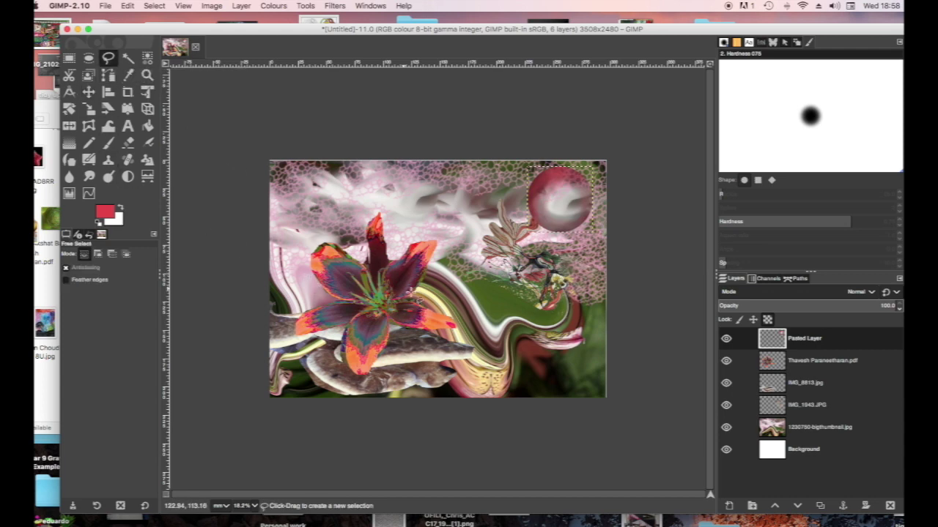
Switch to the Finder window of the Year8 gimp folder, move it fully into view and narrow its sidebar
left_click(57, 260)
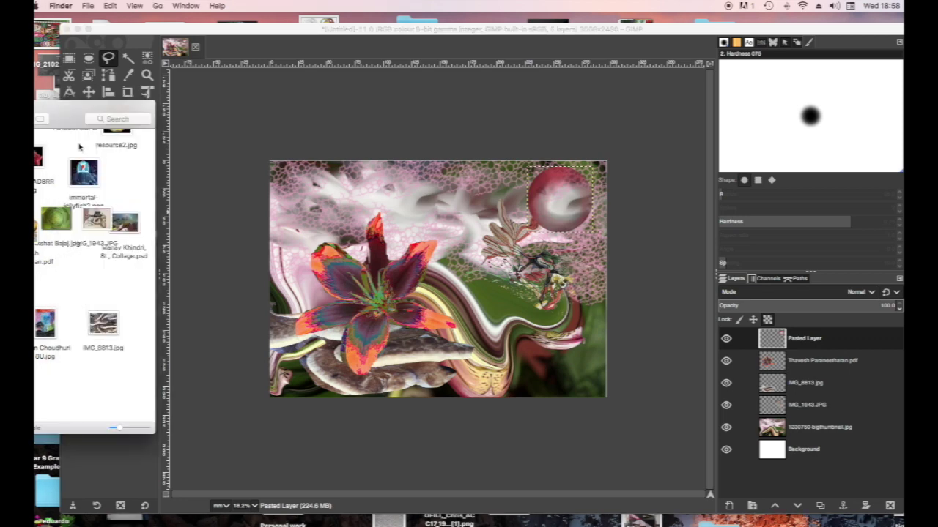
left_click_drag(81, 147, 113, 170)
left_click_drag(79, 118, 169, 182)
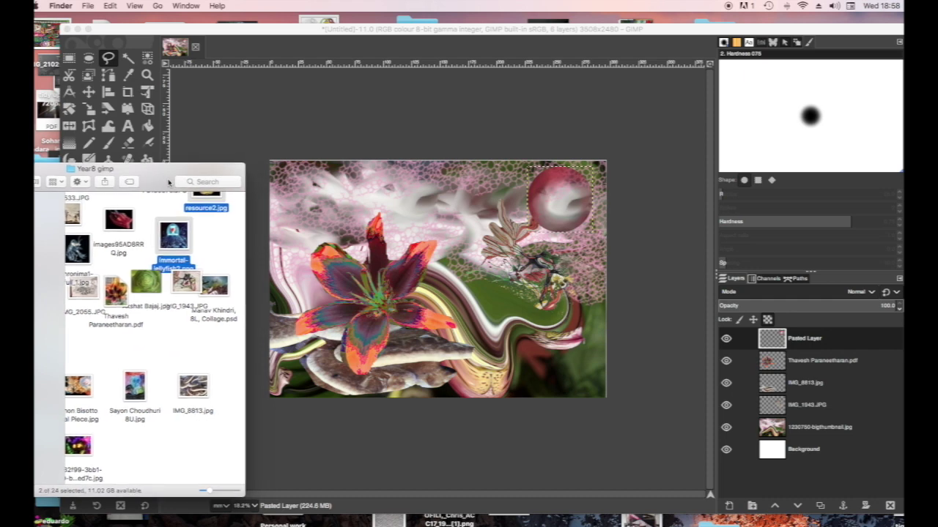
left_click_drag(168, 182, 176, 182)
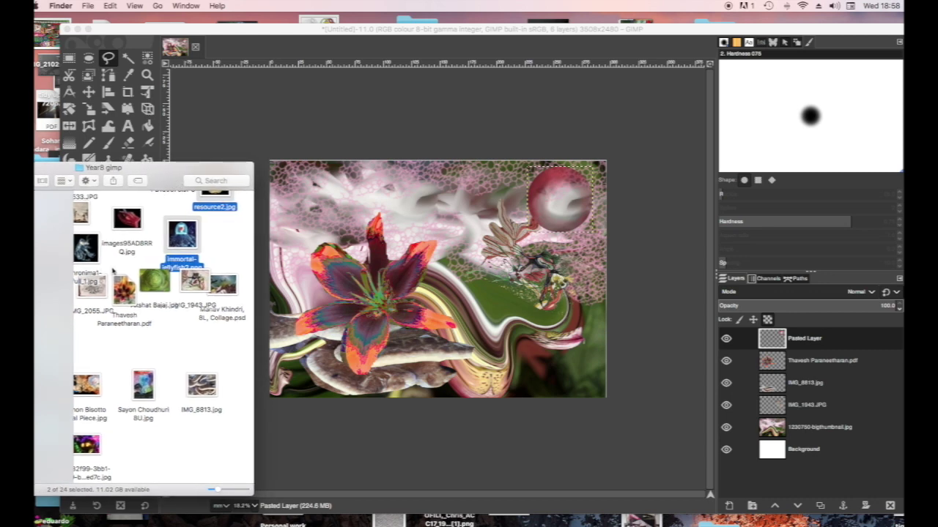
left_click(99, 293)
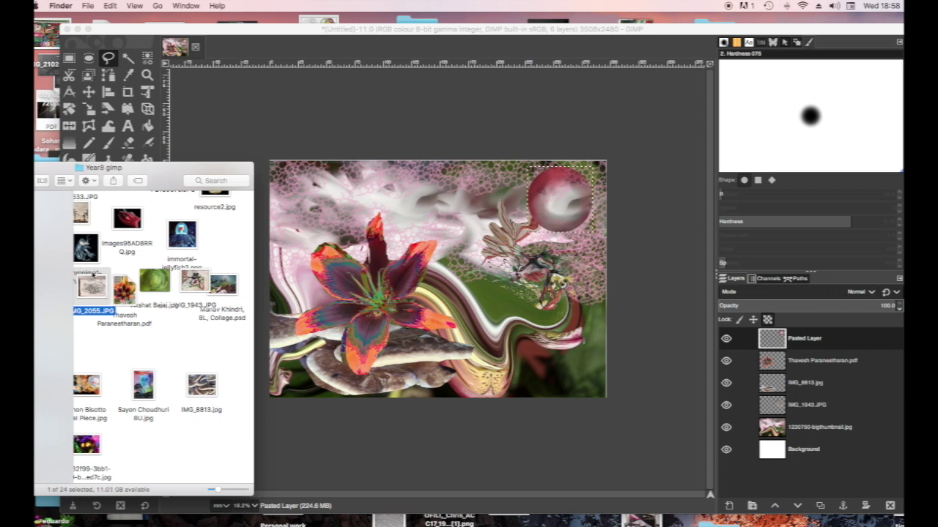
key("alt+super+s")
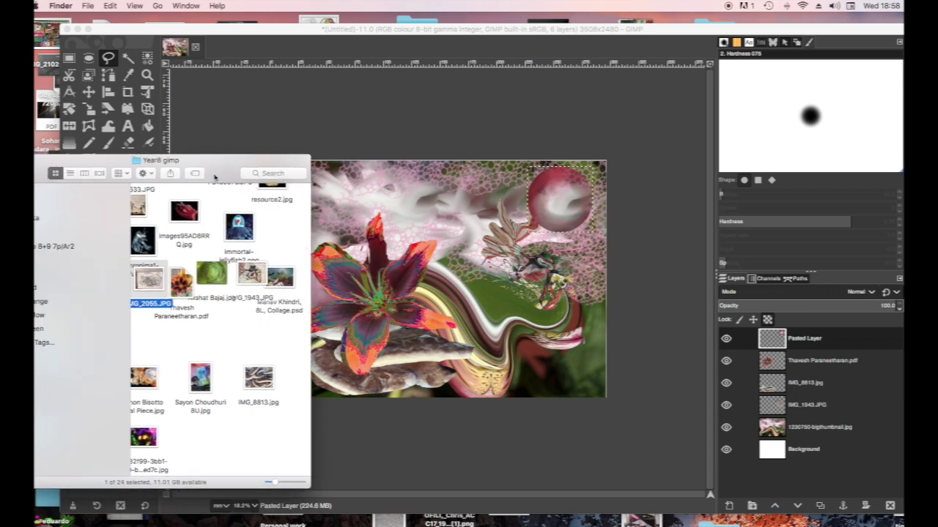
left_click_drag(150, 242, 67, 246)
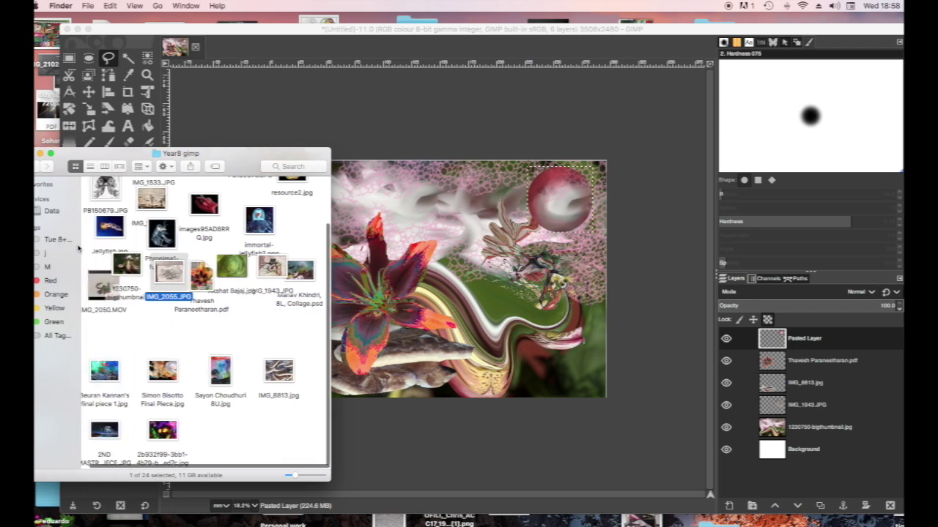
Add the pale line drawing beside PB150676.JPG to the artwork as a new layer and move the folder window aside
scroll(167, 301, "down", 1)
scroll(191, 268, "up", 5)
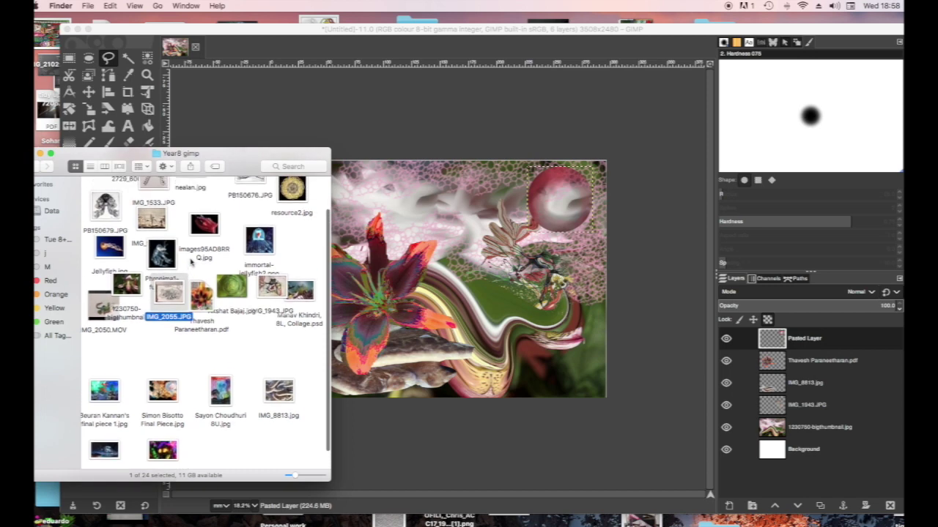
scroll(196, 245, "up", 1)
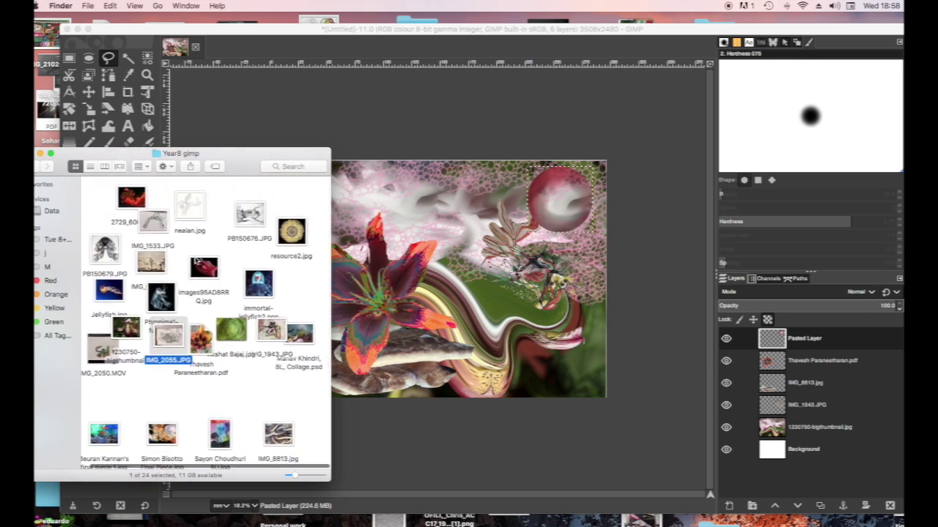
left_click(192, 213)
mouse_move(196, 213)
left_mouse_down()
mouse_move(422, 287)
mouse_move(464, 285)
left_mouse_up()
left_click_drag(246, 169, 43, 140)
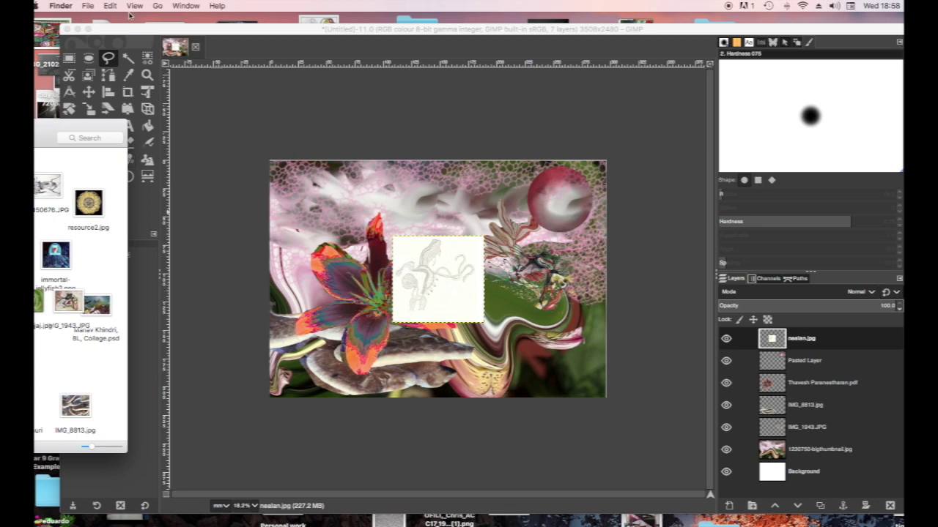
Apply a Threshold with a range of 147 to 239 to the pale line drawing layer
left_click_drag(95, 129, 48, 130)
left_click(237, 31)
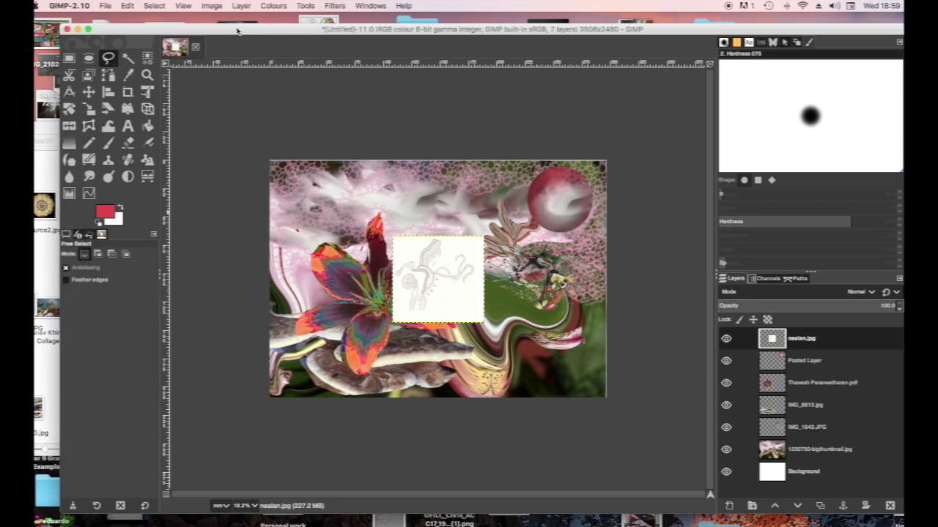
left_click(211, 6)
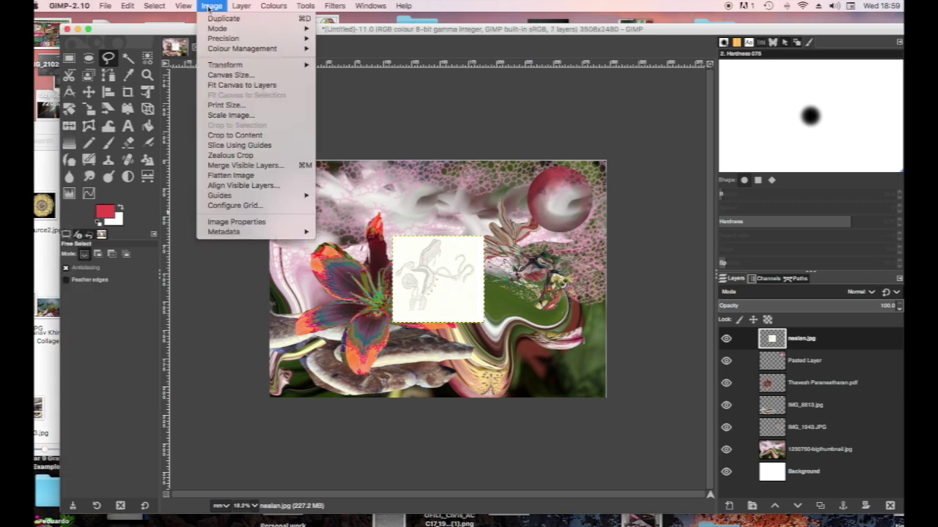
mouse_move(273, 9)
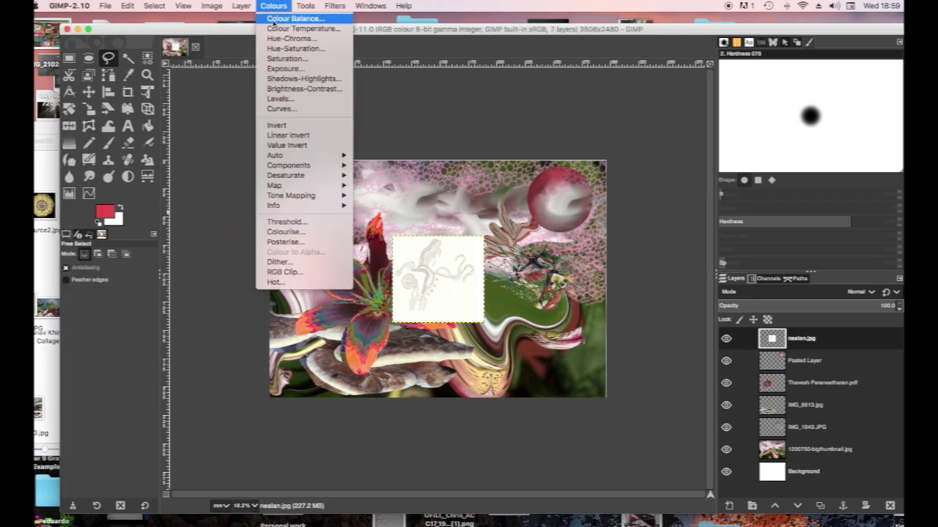
mouse_move(290, 196)
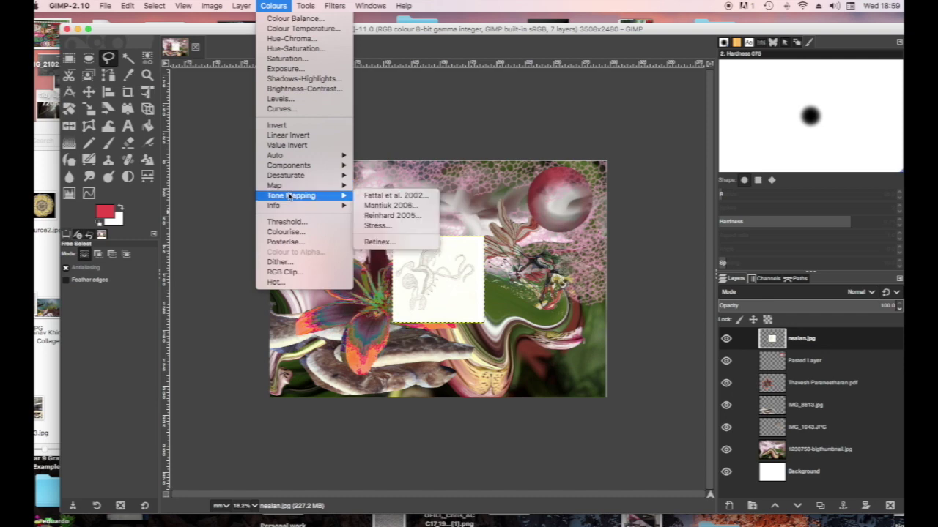
left_click(289, 222)
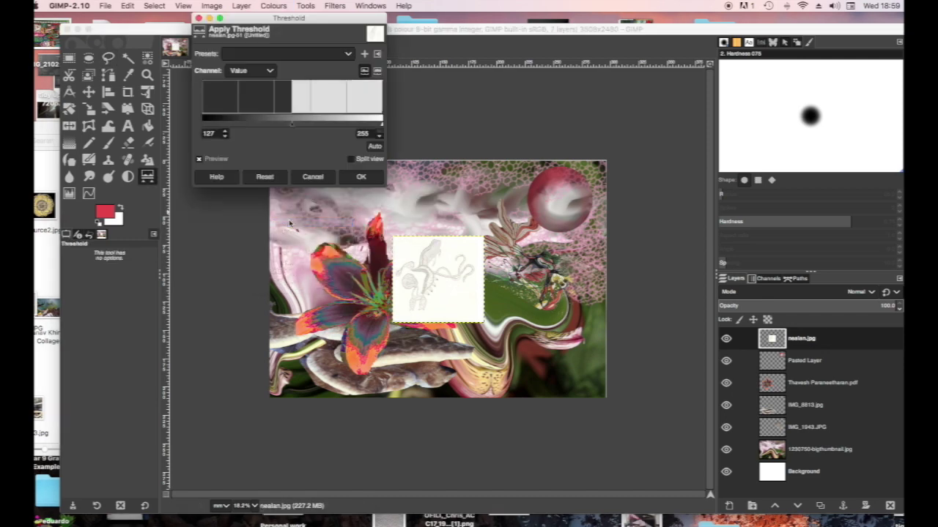
mouse_move(291, 129)
left_mouse_down()
mouse_move(310, 127)
mouse_move(253, 128)
mouse_move(364, 128)
left_mouse_up()
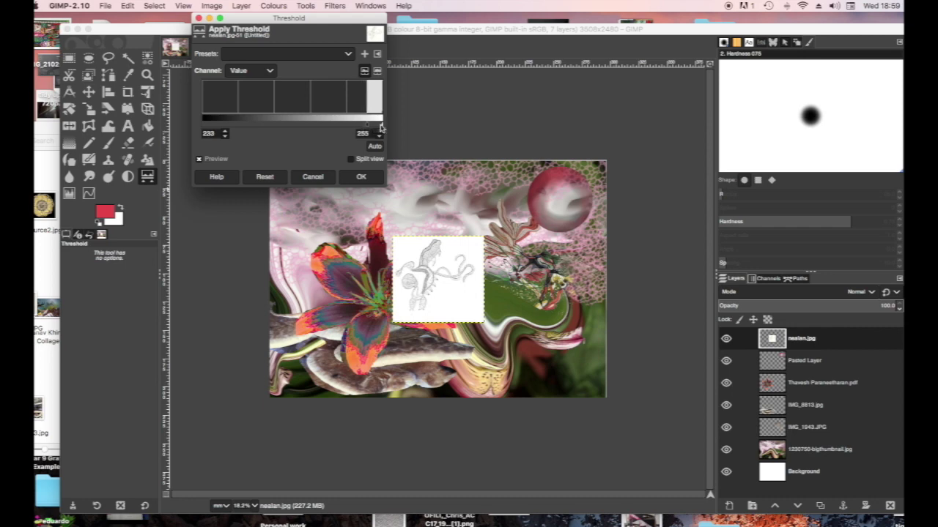
left_click_drag(380, 128, 310, 130)
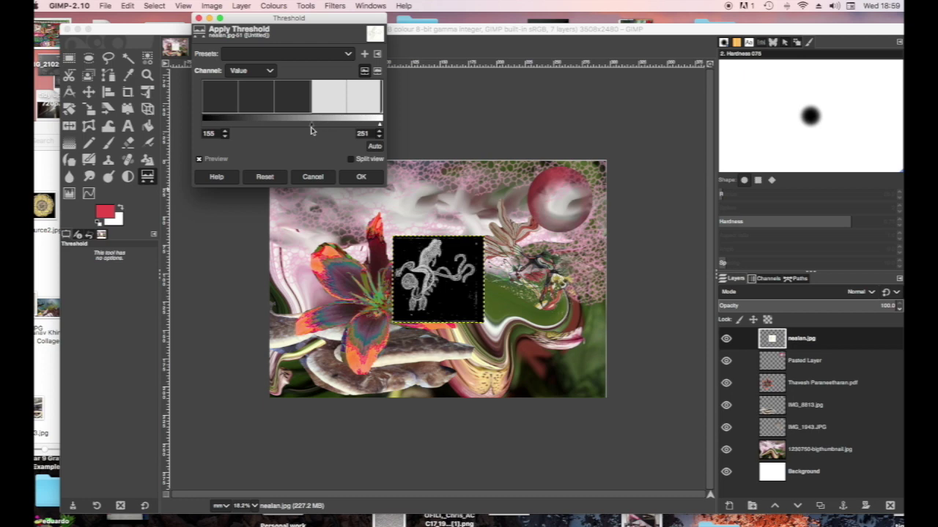
left_click_drag(308, 128, 276, 130)
mouse_move(380, 127)
left_mouse_down()
mouse_move(309, 128)
mouse_move(383, 128)
left_mouse_up()
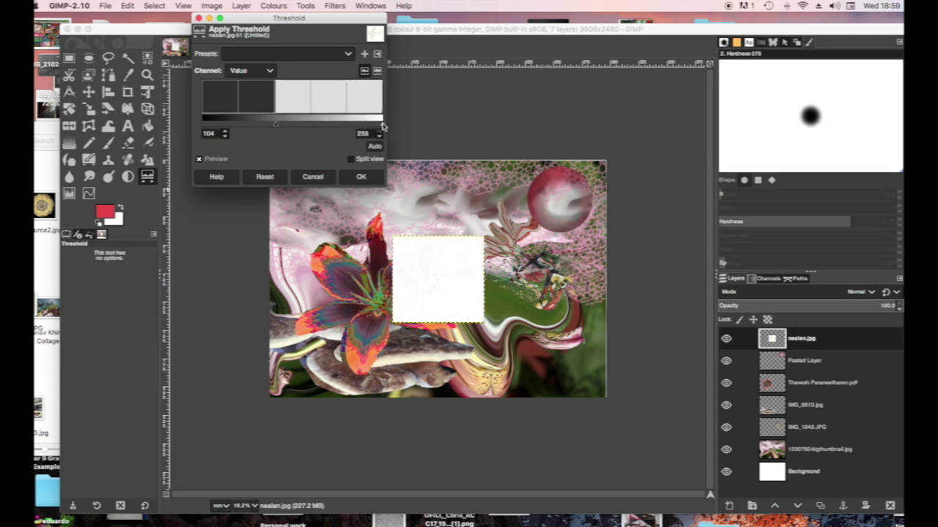
left_click_drag(277, 128, 326, 128)
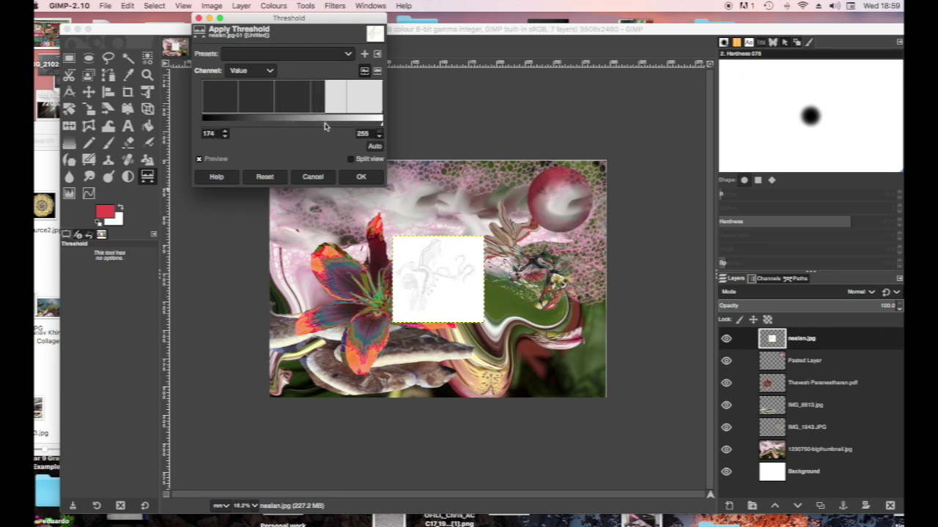
left_click(349, 112)
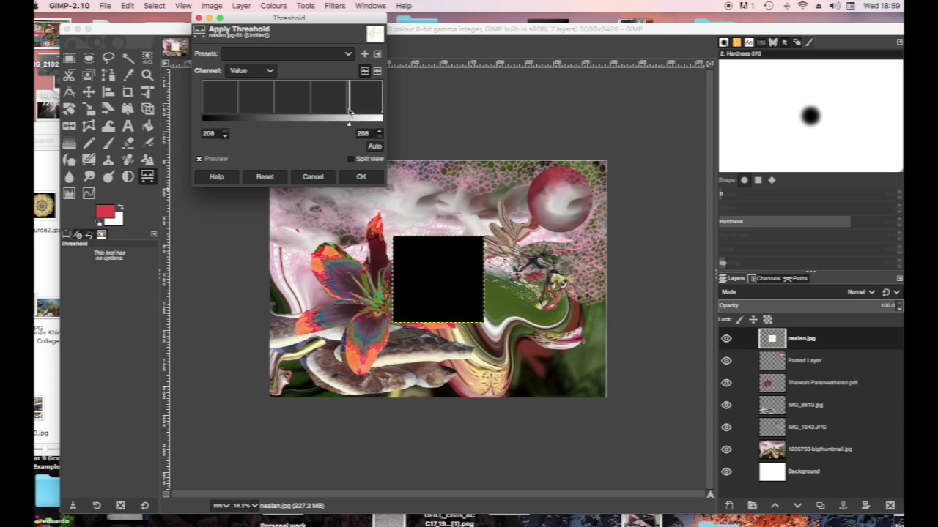
left_click_drag(348, 113, 207, 104)
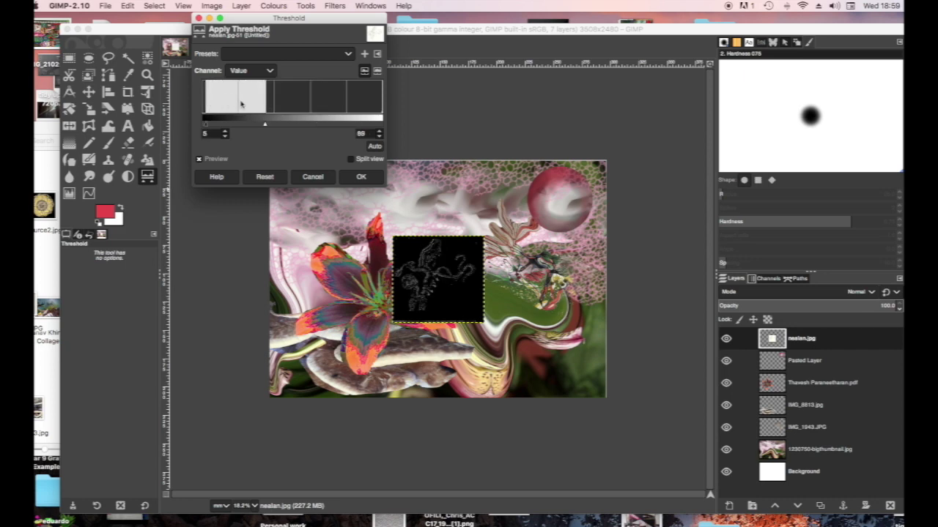
mouse_move(267, 102)
left_mouse_down()
mouse_move(389, 105)
mouse_move(272, 107)
mouse_move(379, 107)
left_mouse_up()
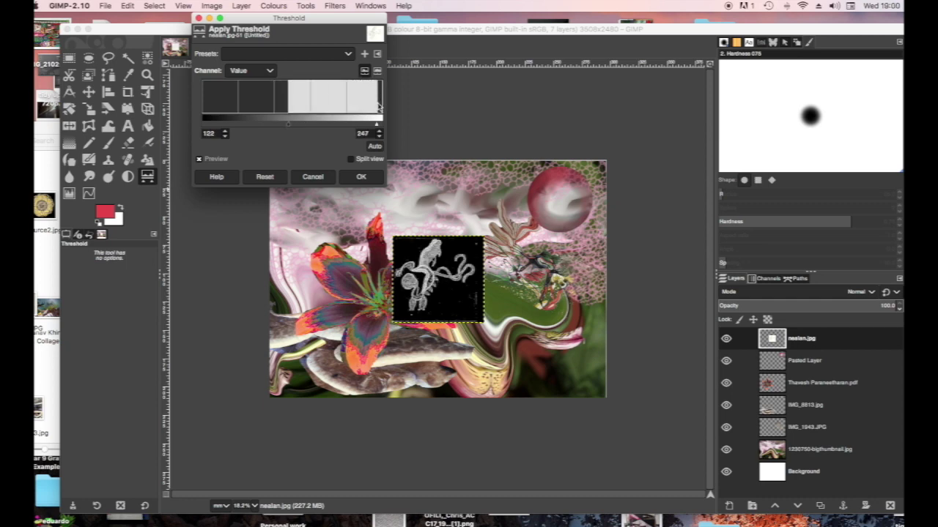
left_click_drag(347, 104, 373, 107)
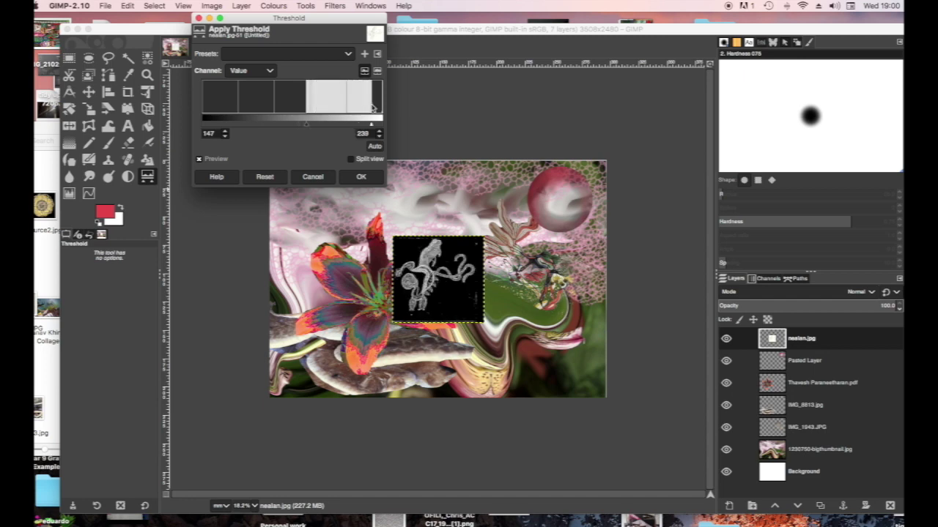
left_click(370, 177)
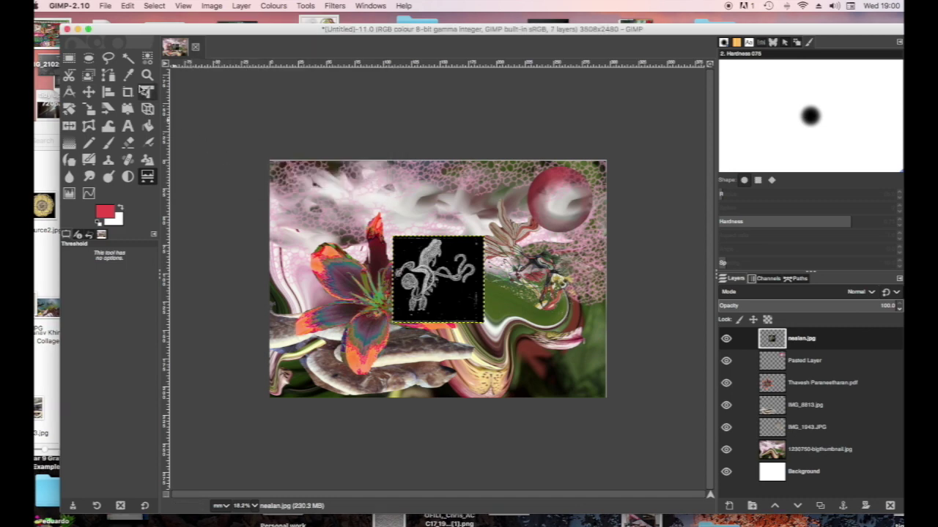
Fuzzy-select the black background of the thresholded drawing and cut it out
left_click(129, 59)
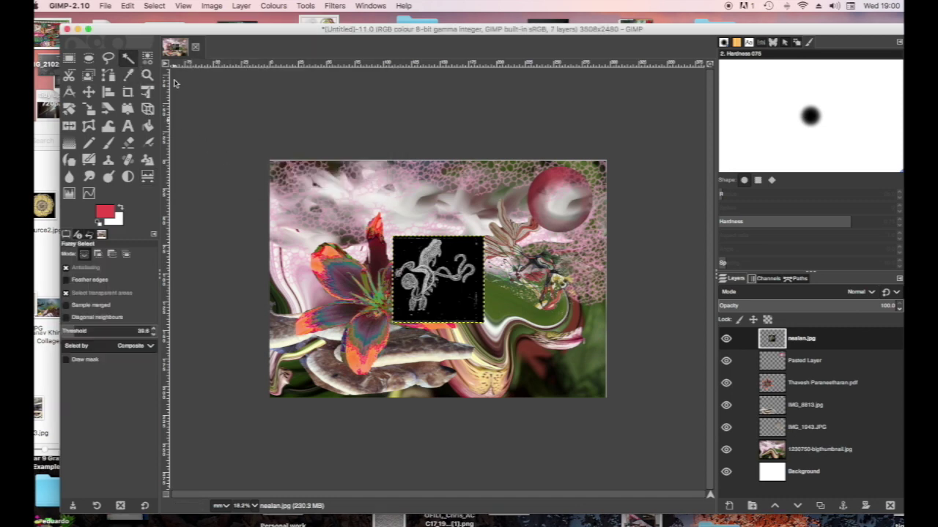
left_click(407, 247)
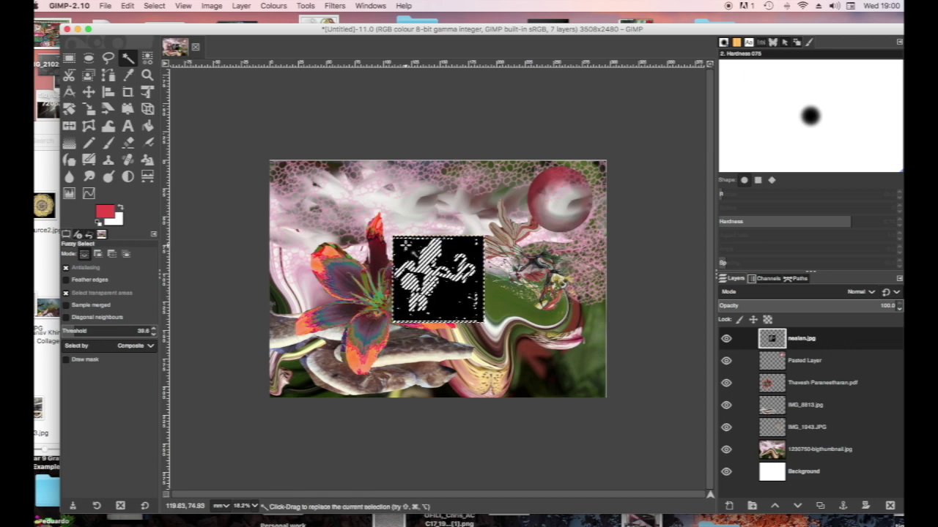
key("ctrl")
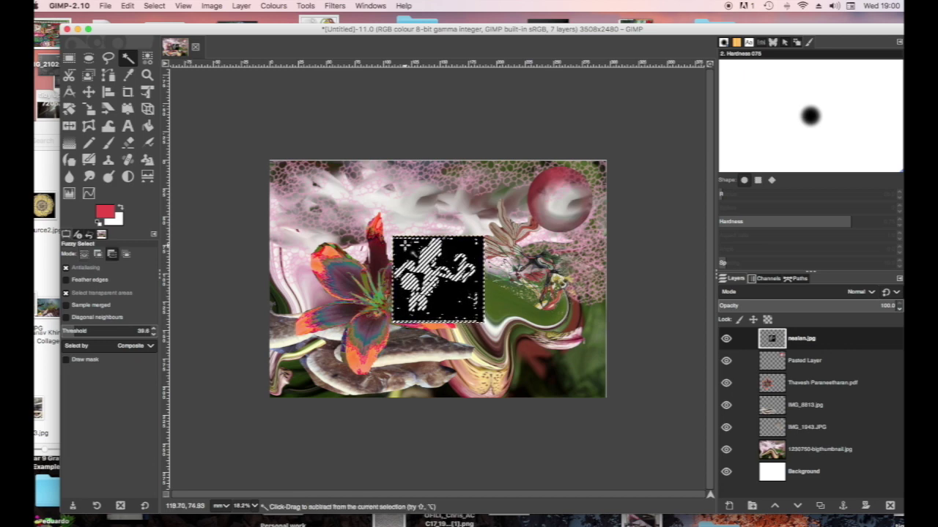
key("ctrl+x")
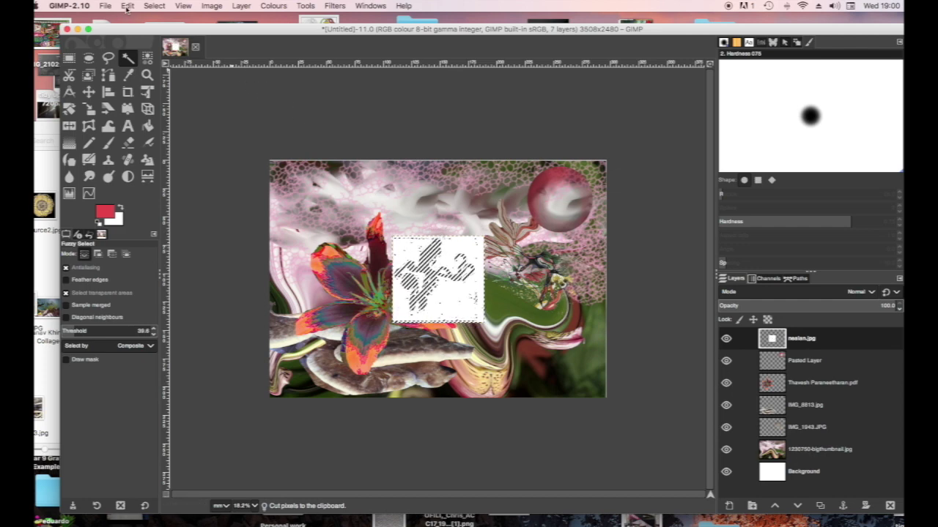
Add an alpha channel to the drawing layer, cut out its fuzzy-selected white area and clear the selection
double_click(794, 341)
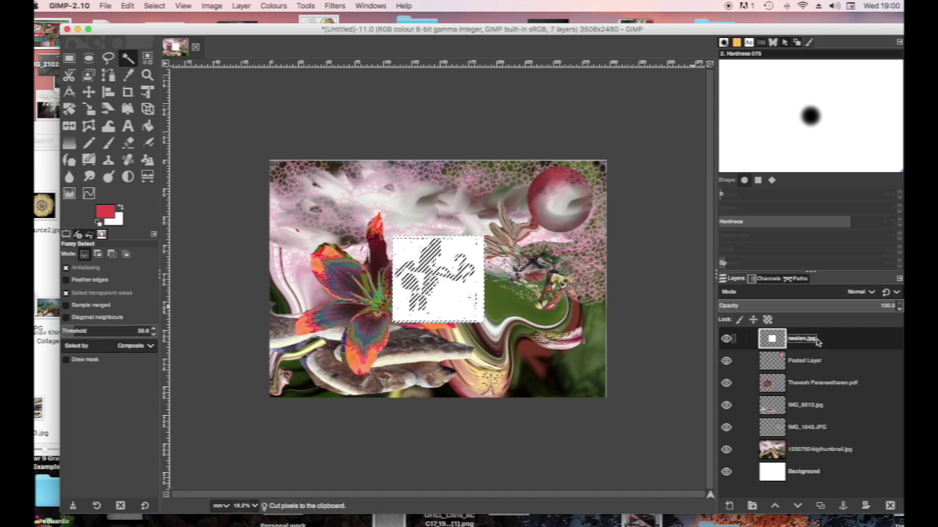
right_click(817, 342)
left_click(850, 288)
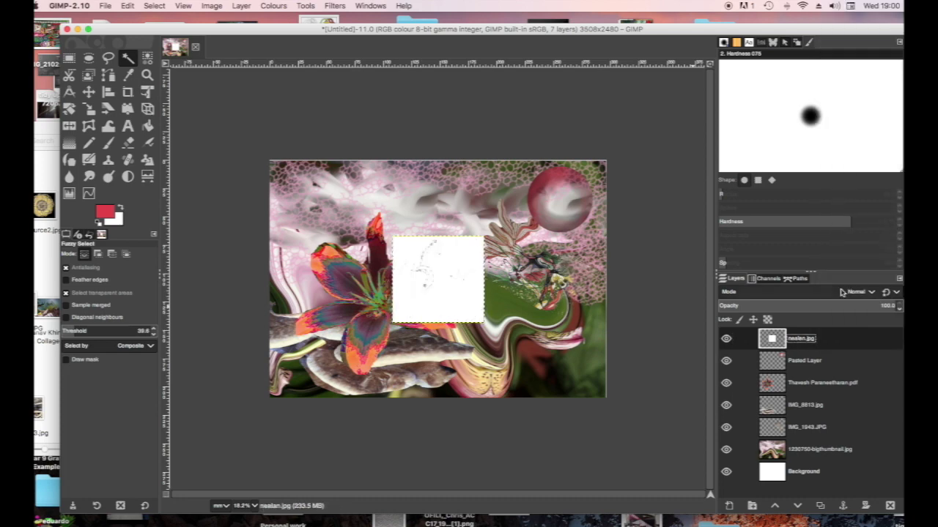
left_click(443, 304)
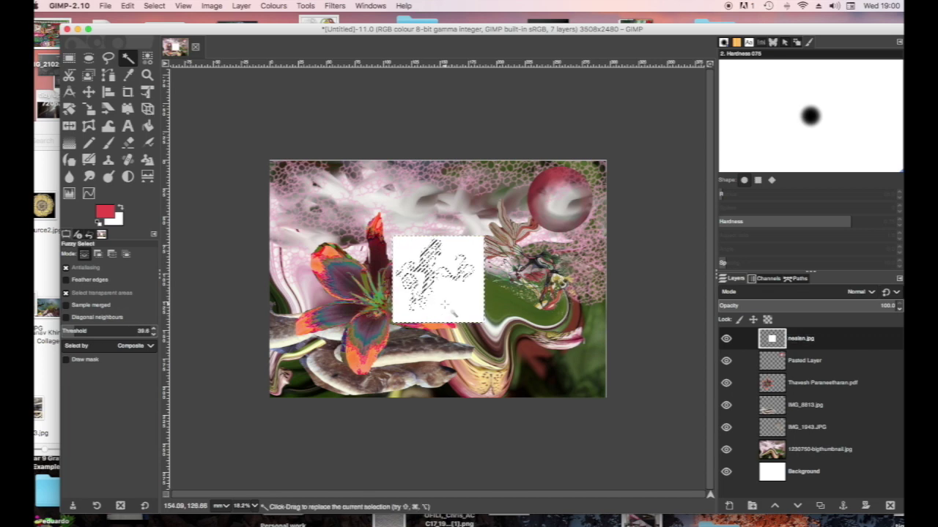
key("ctrl")
key("ctrl+x")
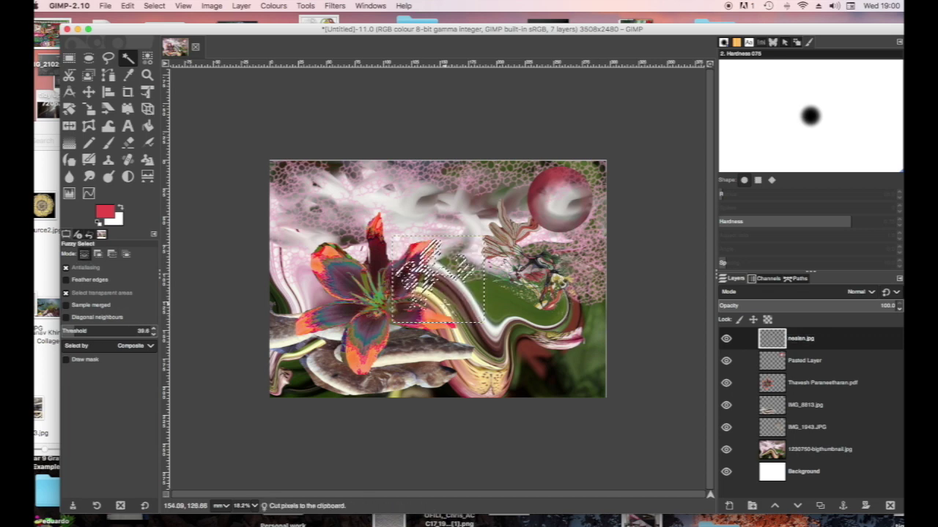
left_click(154, 6)
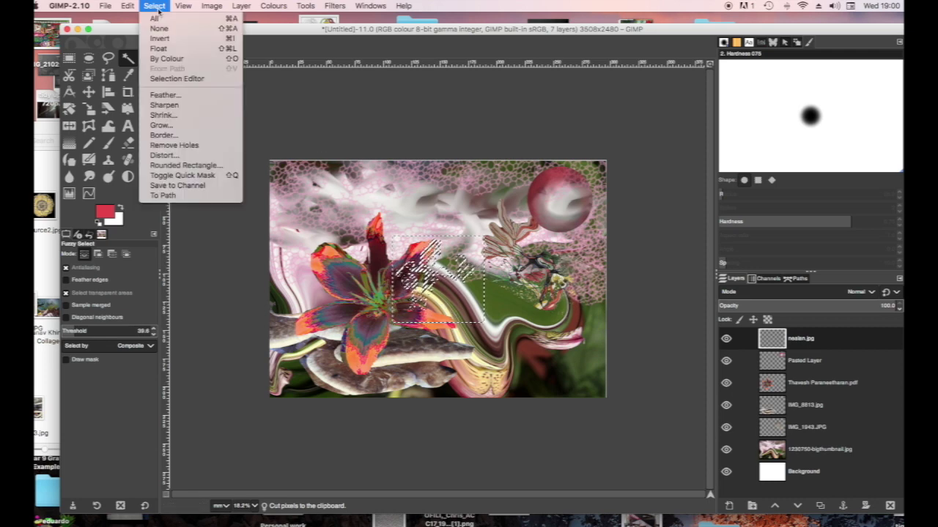
left_click(158, 28)
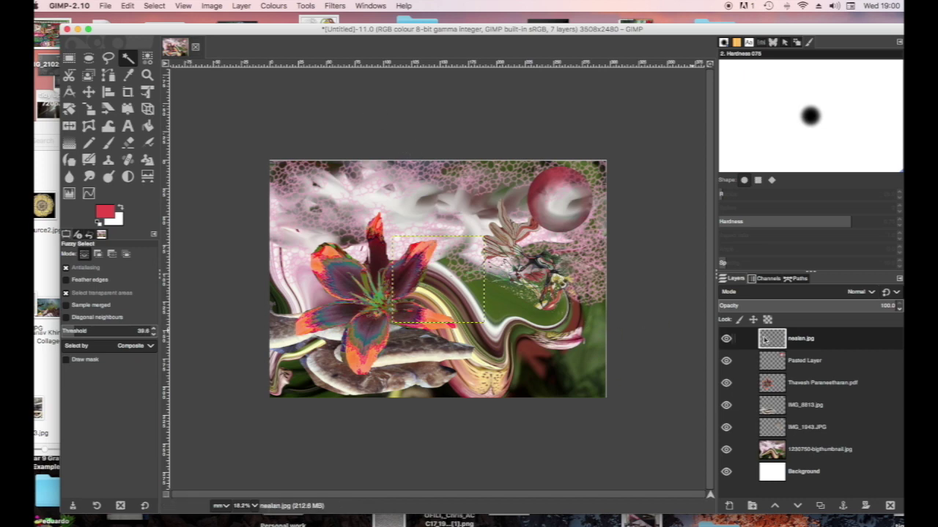
Delete the emptied drawing layer and add the same pale line drawing from the Year8 gimp folder again as a new layer
left_click(130, 6)
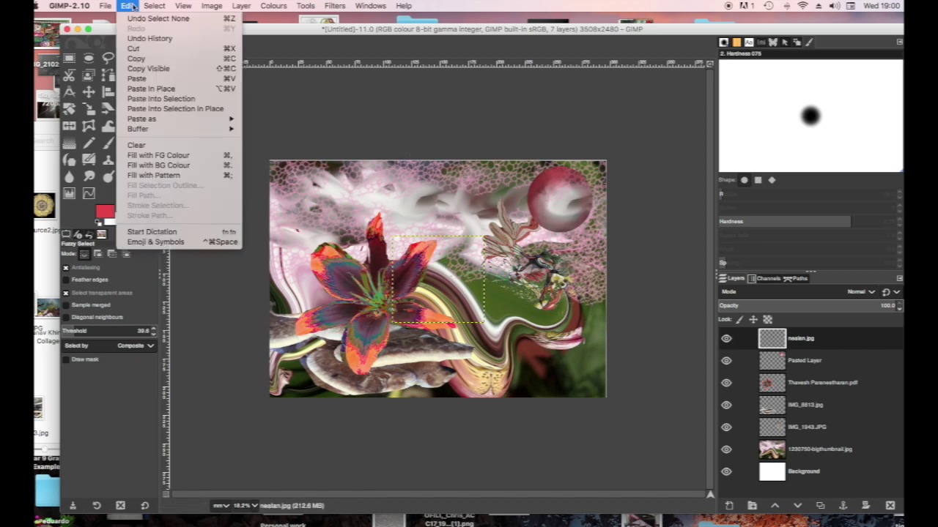
left_click(448, 145)
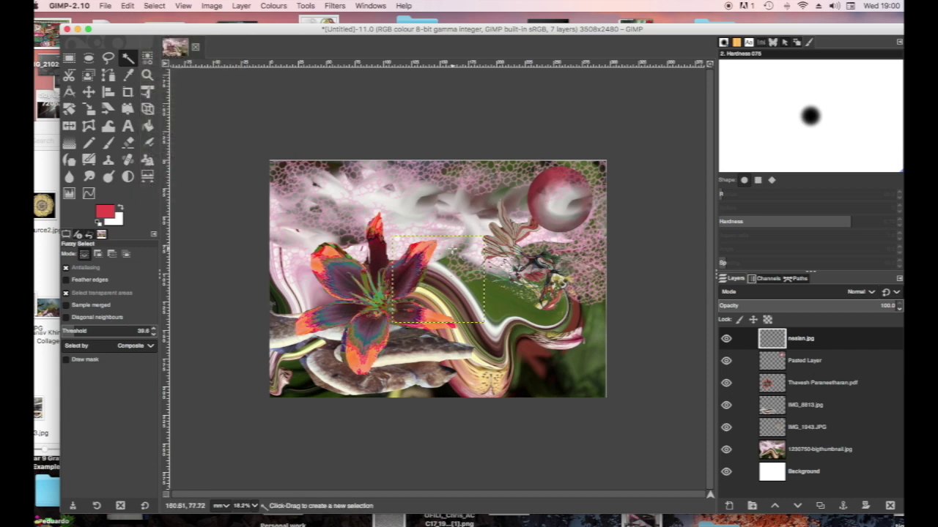
left_click(890, 505)
left_click(48, 173)
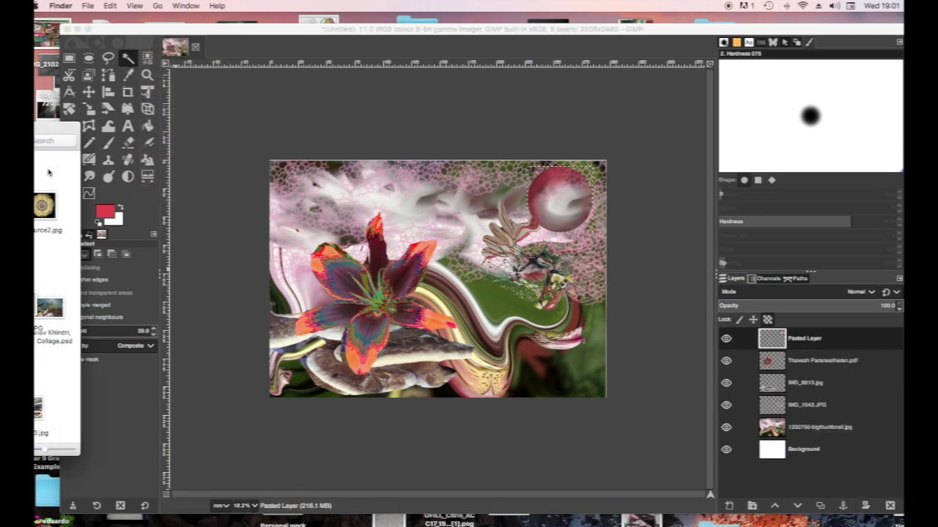
left_click_drag(61, 132, 177, 150)
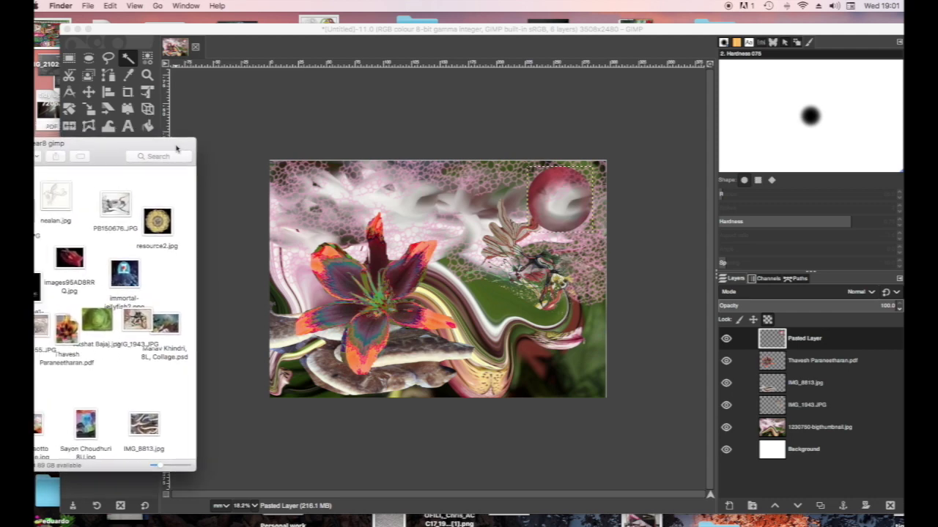
left_click_drag(70, 194, 444, 237)
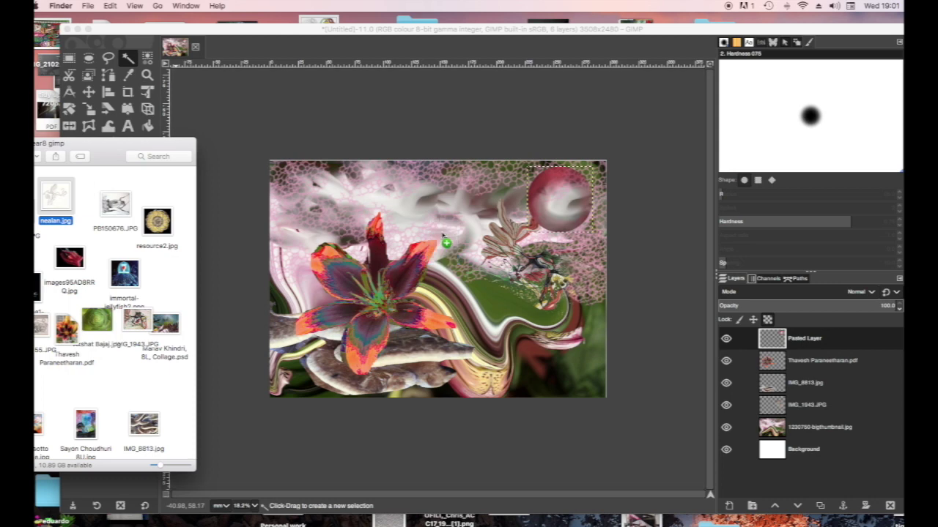
left_click(175, 47)
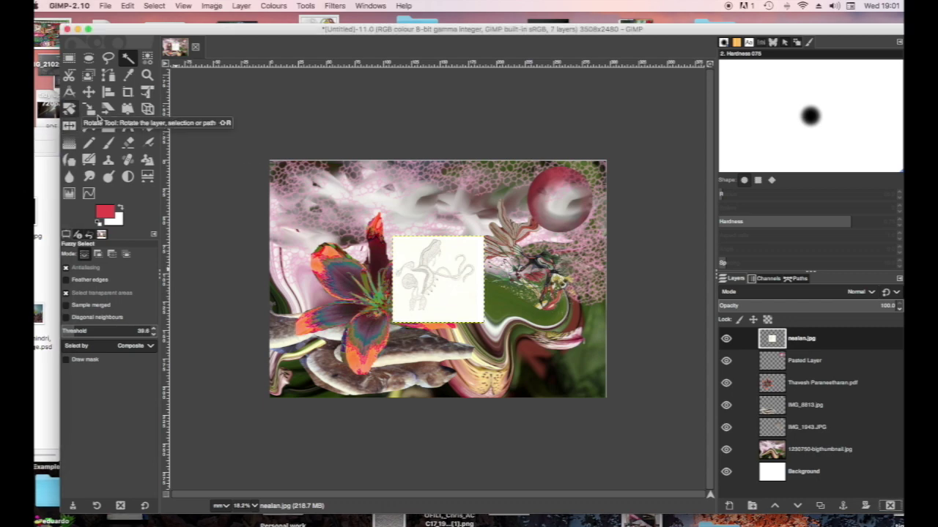
Fuzzy-select the line drawing's white background, add an alpha channel to its layer, cut the white out and clear the selection
left_click(401, 236)
left_click_drag(402, 236, 429, 253)
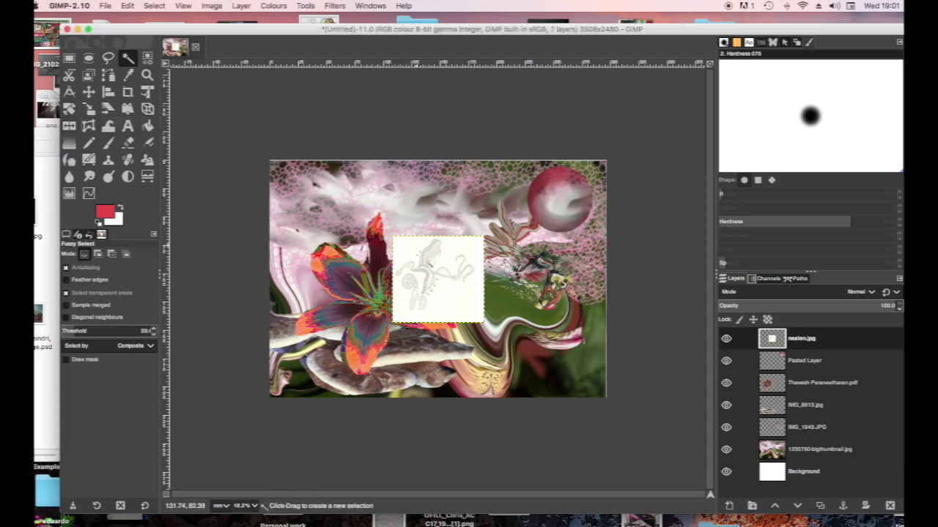
right_click(814, 349)
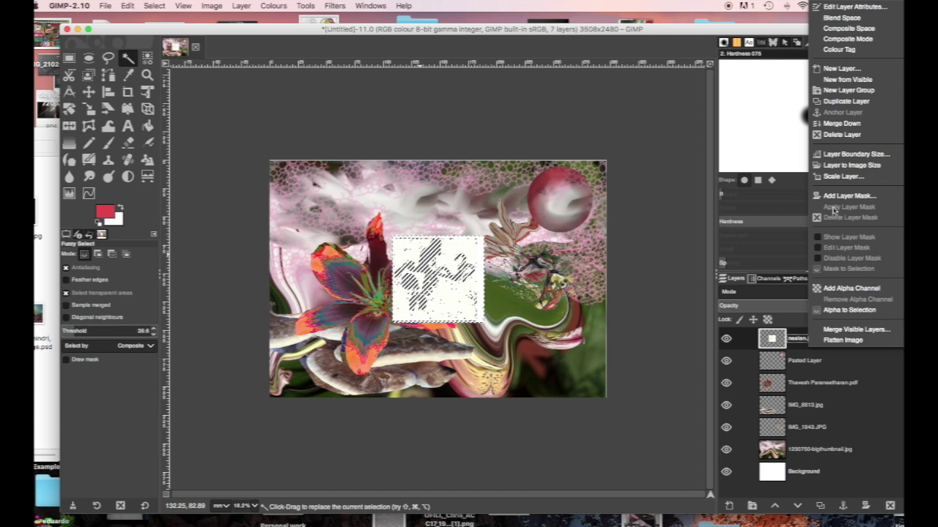
left_click(849, 288)
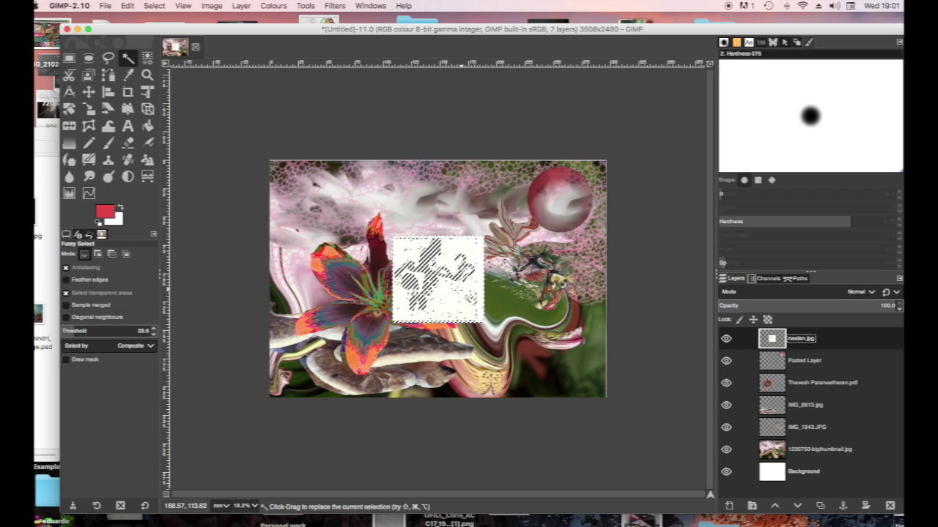
key("super+x")
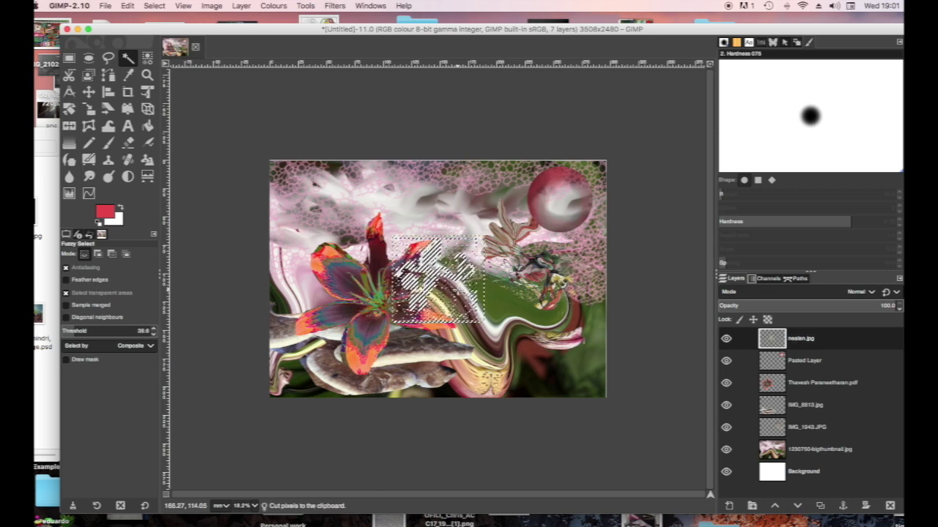
left_click(153, 5)
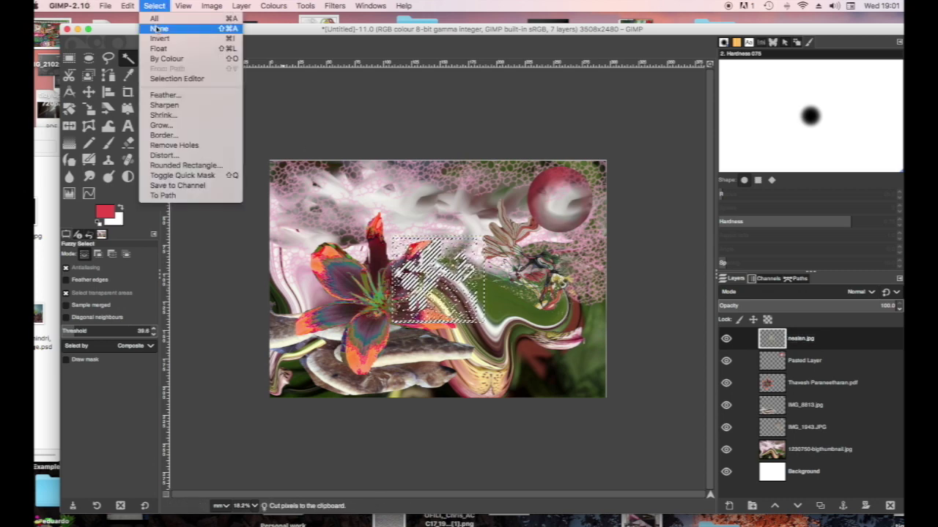
left_click(157, 29)
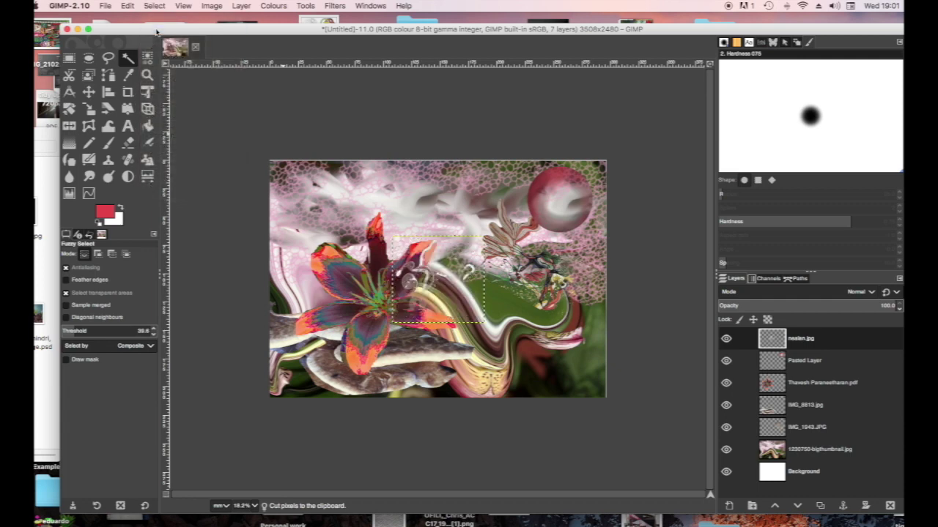
Scale the cut-out line drawing up until it spans most of the canvas's left and centre
key("shift+s")
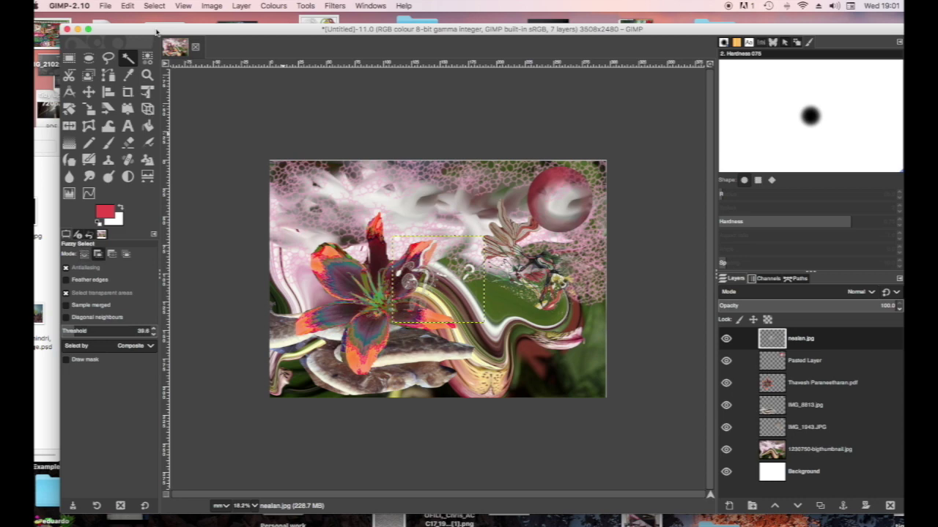
left_click(353, 188)
left_click_drag(392, 236, 316, 187)
left_click_drag(485, 323, 510, 349)
left_click(674, 134)
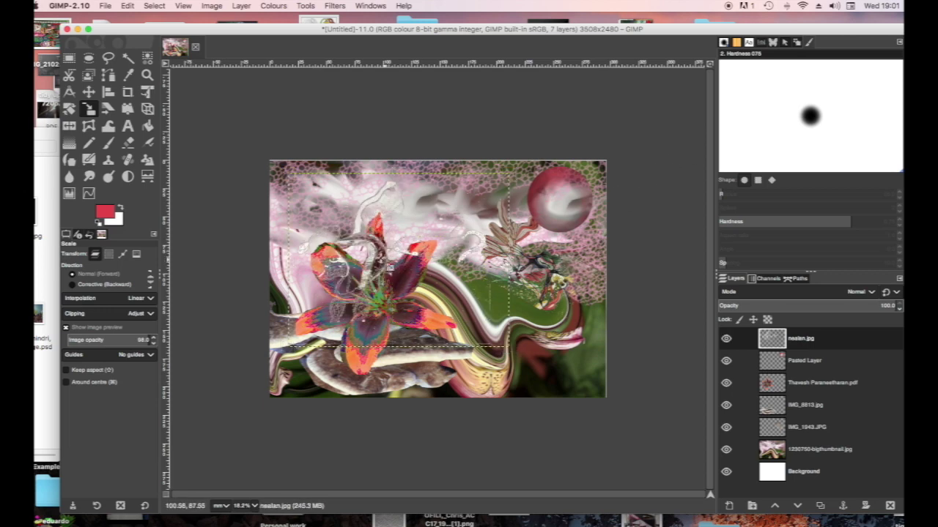
Move the lily slightly down and to the left, and move the line drawing over the green area at the lower right
left_click(88, 92)
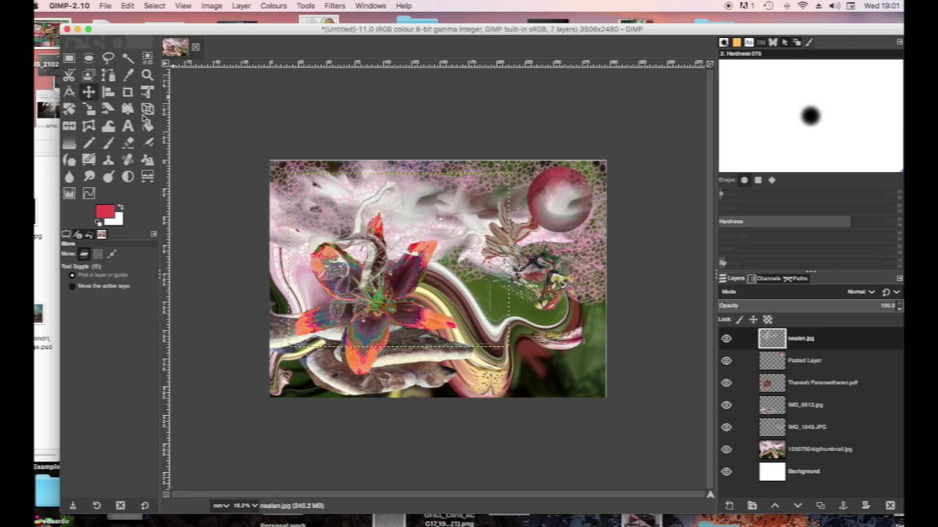
left_click_drag(383, 270, 355, 269)
left_click(383, 249)
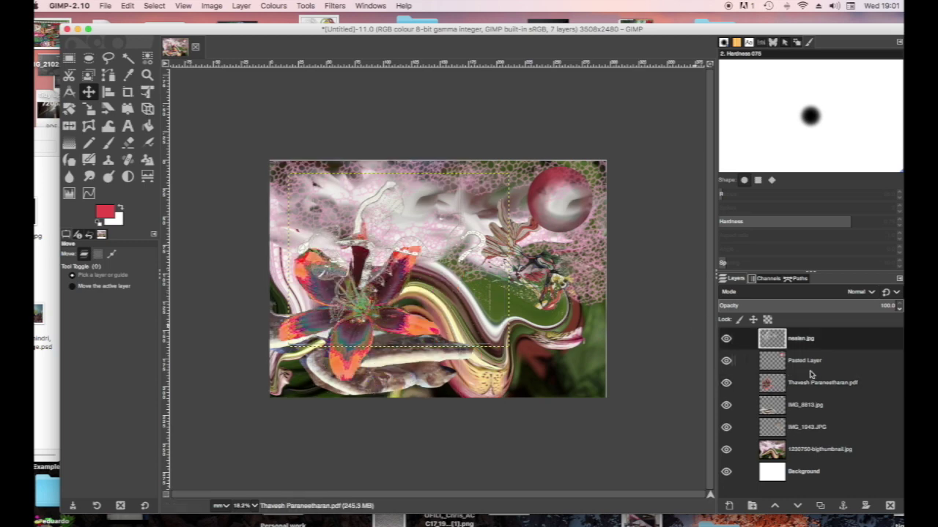
double_click(795, 338)
left_click_drag(383, 218, 542, 286)
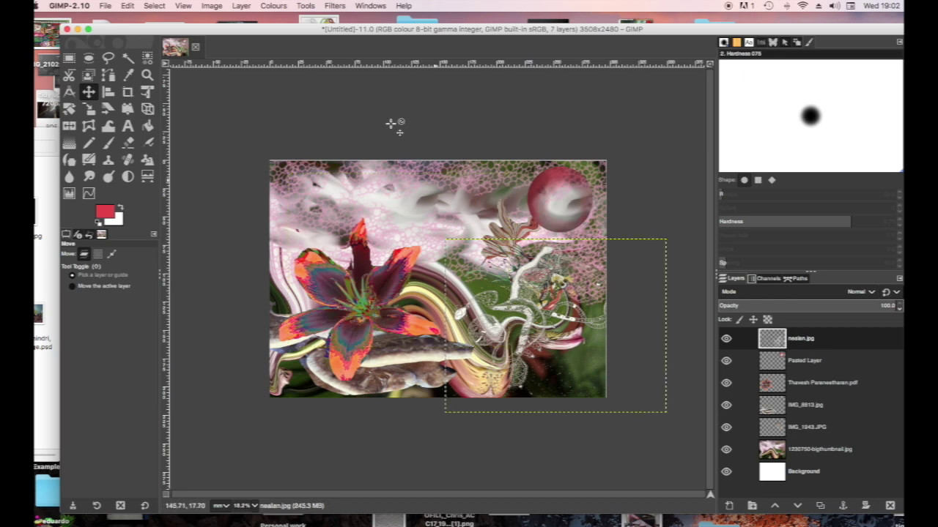
Invert the line drawing's colours and move it up into the pale sky above the lily
left_click(275, 7)
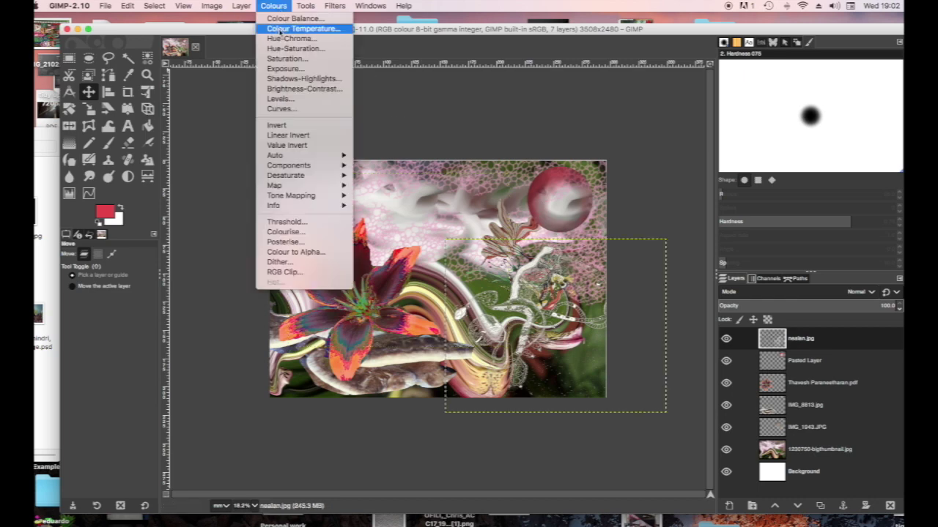
left_click(297, 125)
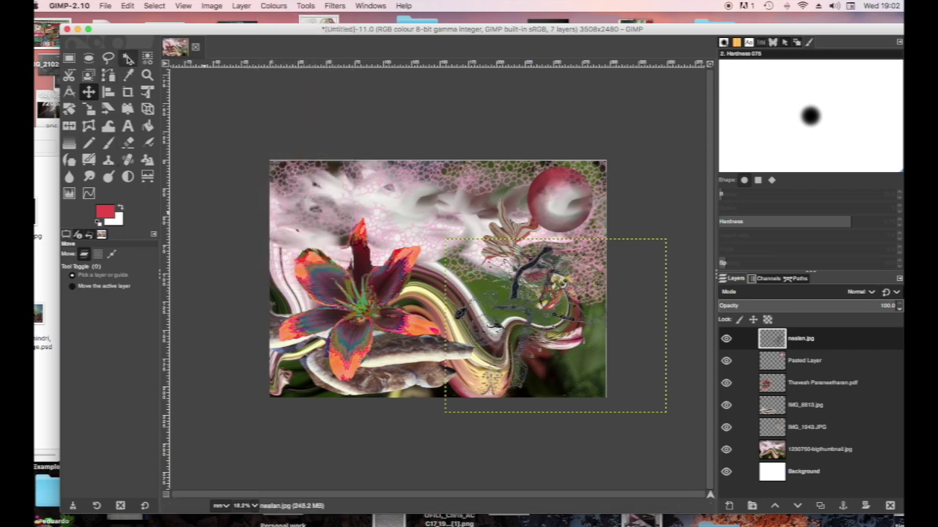
left_click_drag(520, 308, 410, 191)
left_click_drag(375, 217, 362, 212)
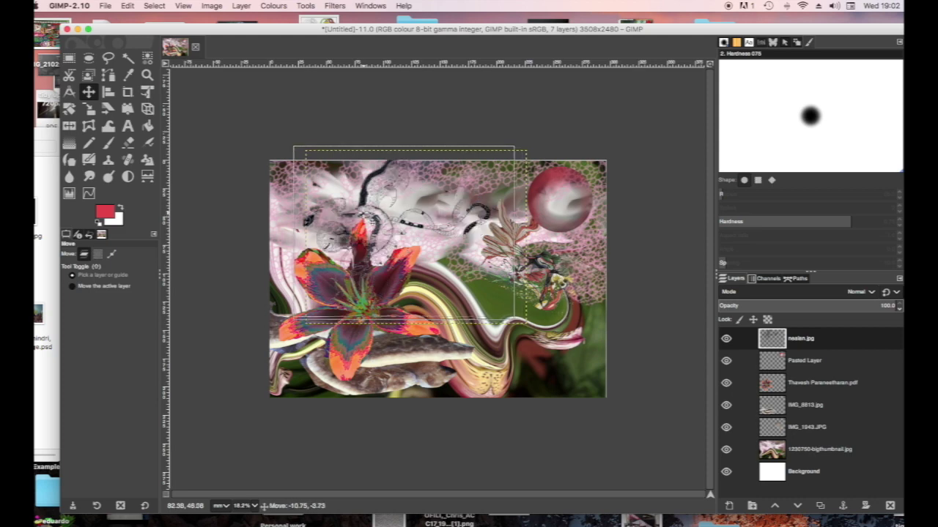
left_click_drag(362, 212, 362, 213)
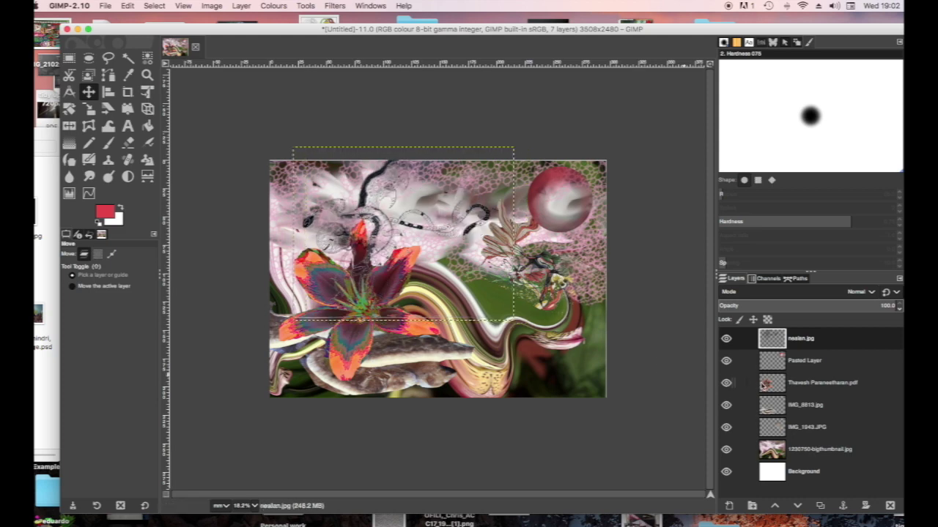
Scale the lily layer down to 109.81 by 122.09 mm, keeping it at the bottom over the mushrooms
left_click(774, 387)
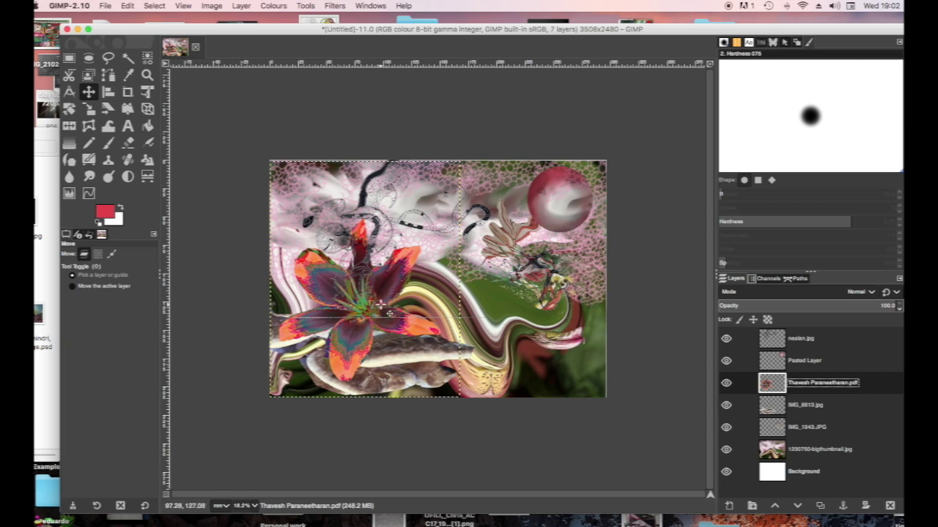
key("shift+s")
left_click(380, 304)
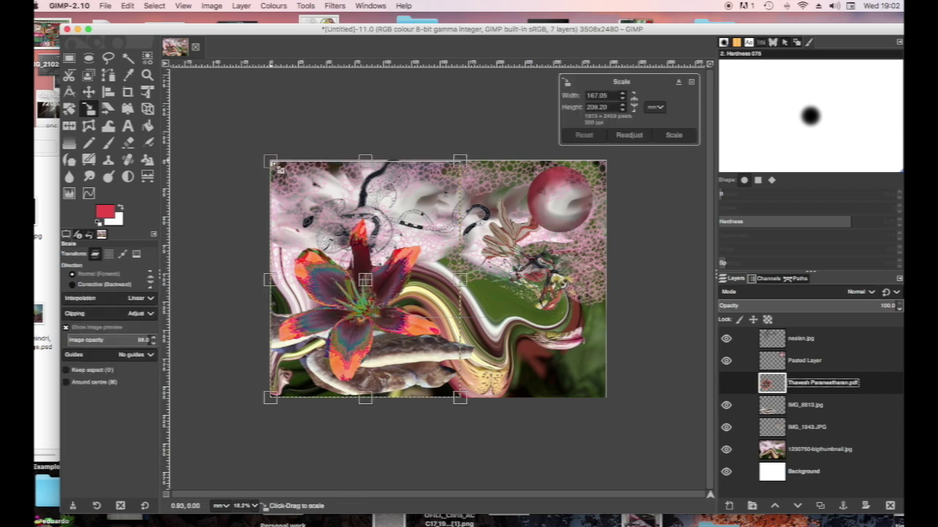
left_click_drag(276, 173, 340, 271)
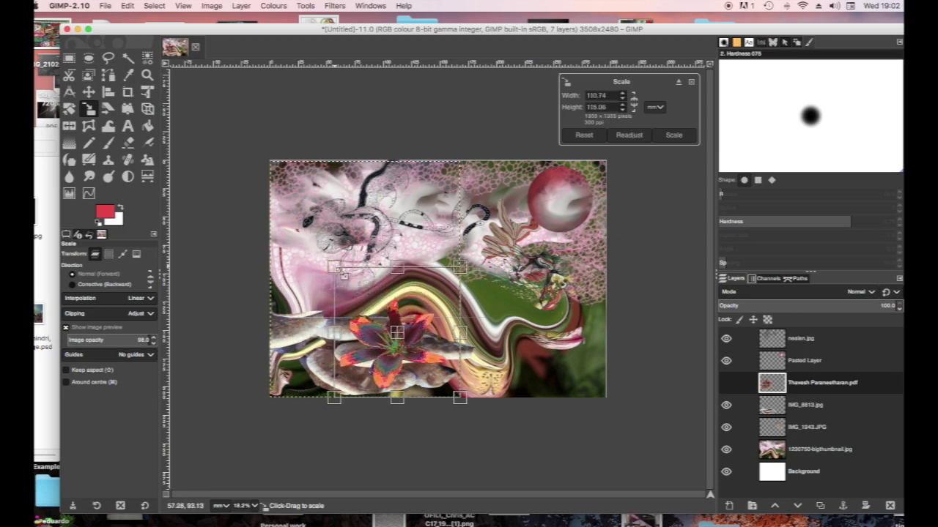
left_click_drag(396, 331, 396, 327)
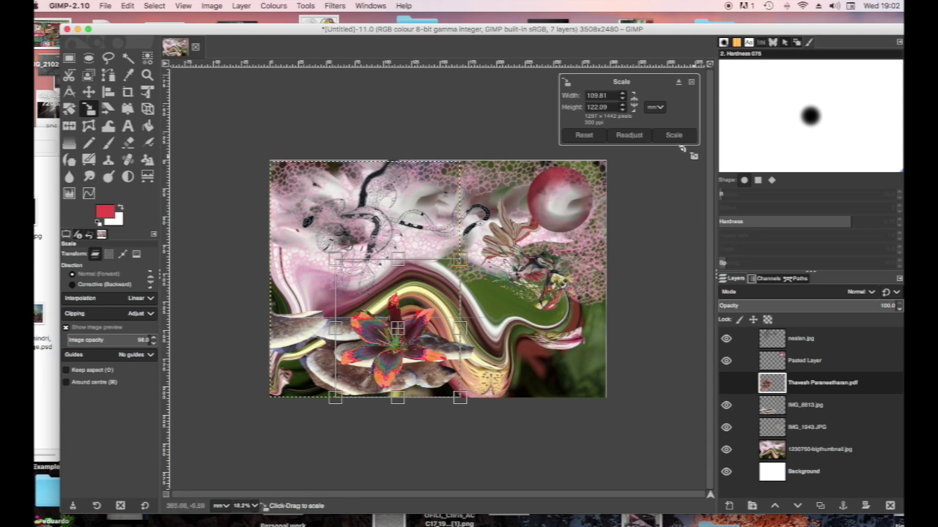
left_click(675, 135)
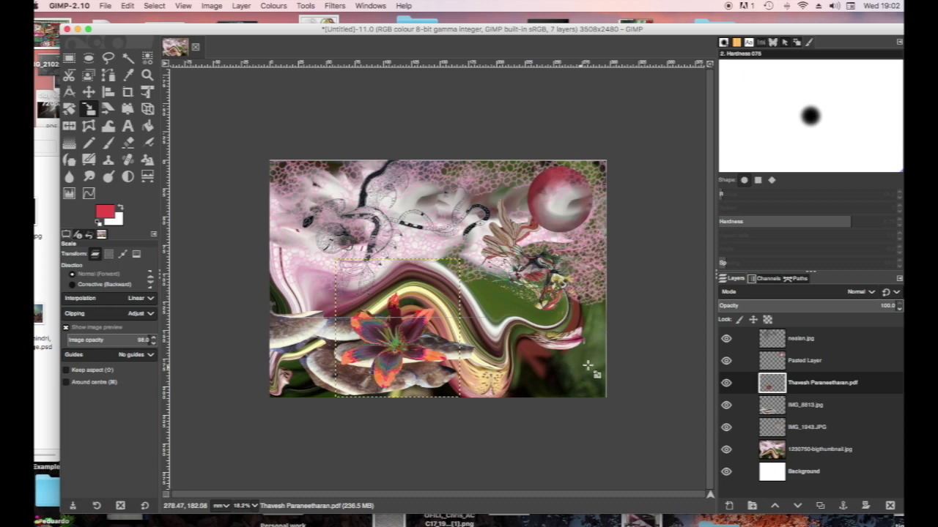
Start a Hue-Saturation adjustment on the lily layer and set its hue to -157.1 for a blue flower
left_click(281, 7)
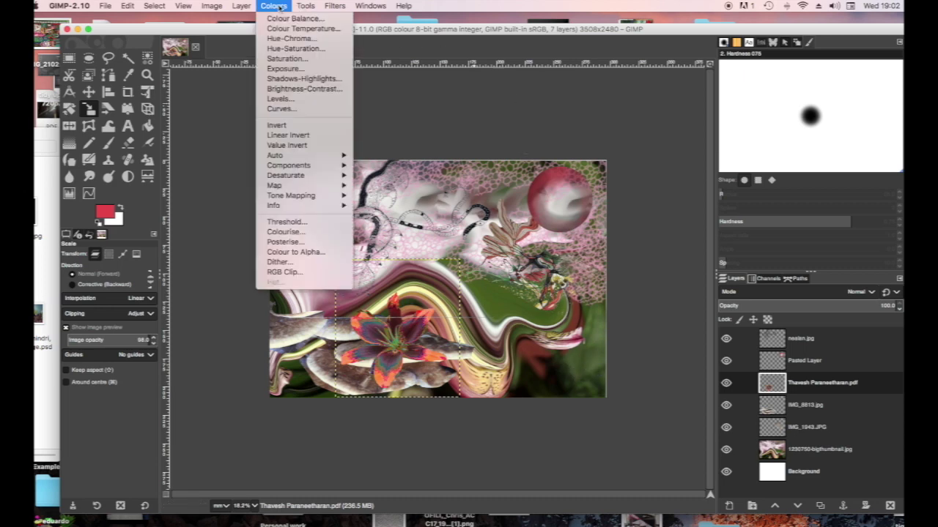
left_click(292, 49)
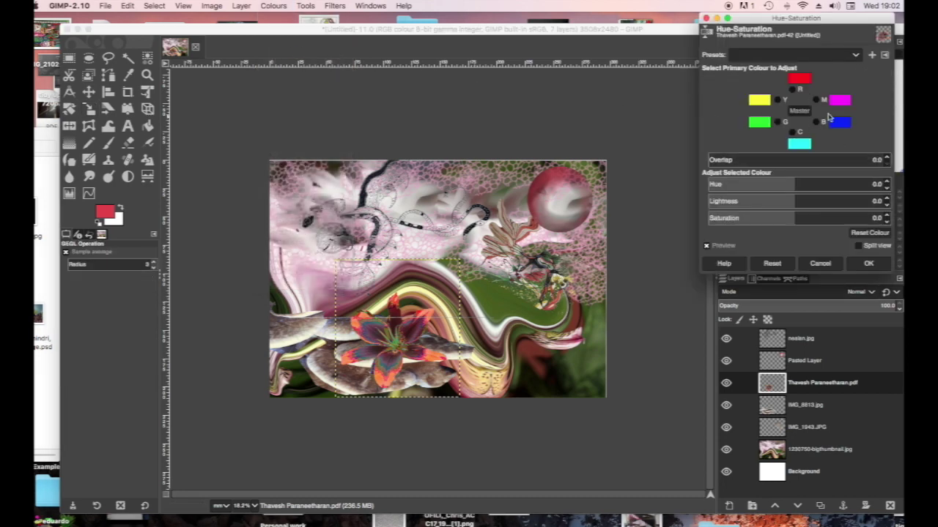
left_click_drag(736, 186, 647, 188)
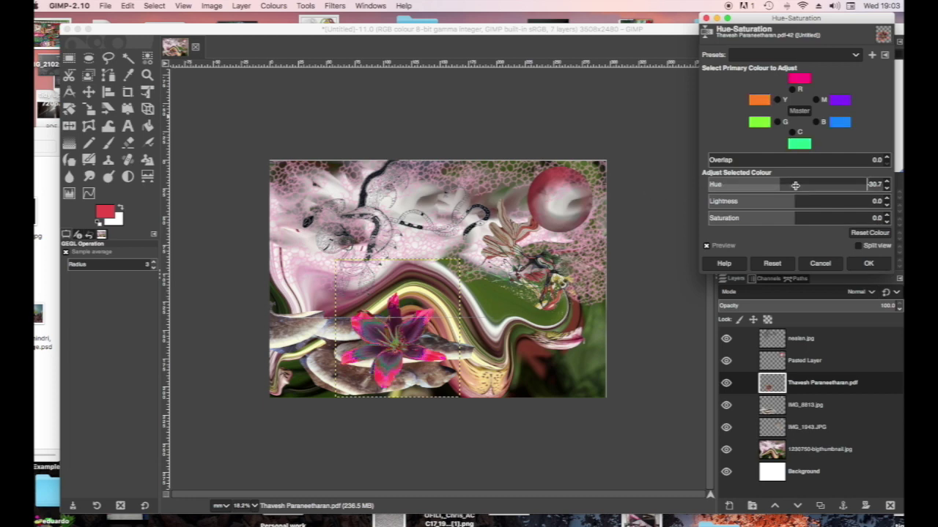
left_click_drag(781, 186, 676, 185)
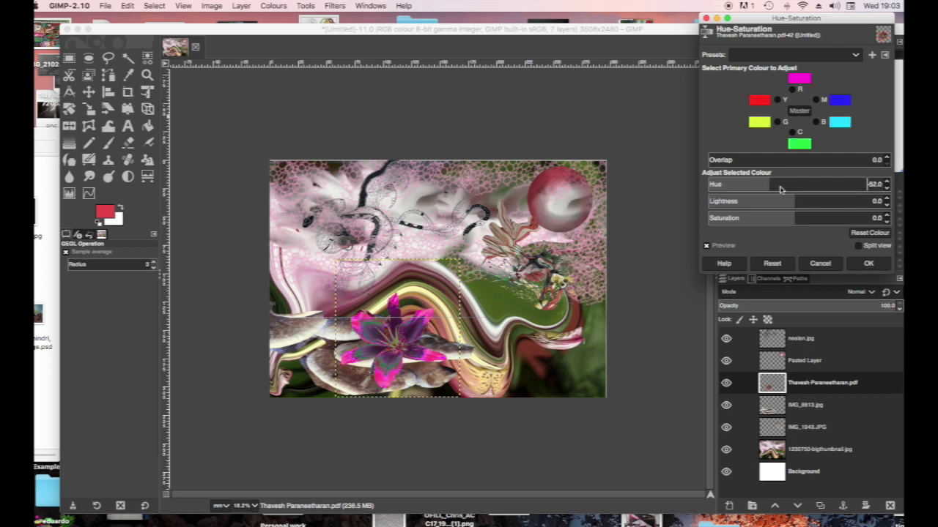
left_click_drag(774, 184, 709, 180)
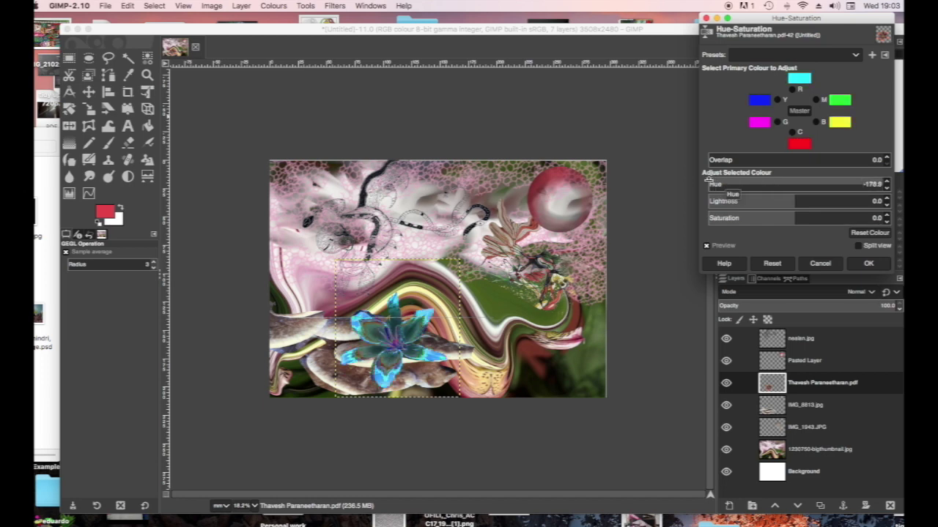
mouse_move(708, 180)
left_mouse_down()
mouse_move(883, 189)
mouse_move(716, 186)
left_mouse_up()
Darken the lily by setting the lightness to -60.6 in the Hue-Saturation adjustment
left_click_drag(794, 202, 830, 203)
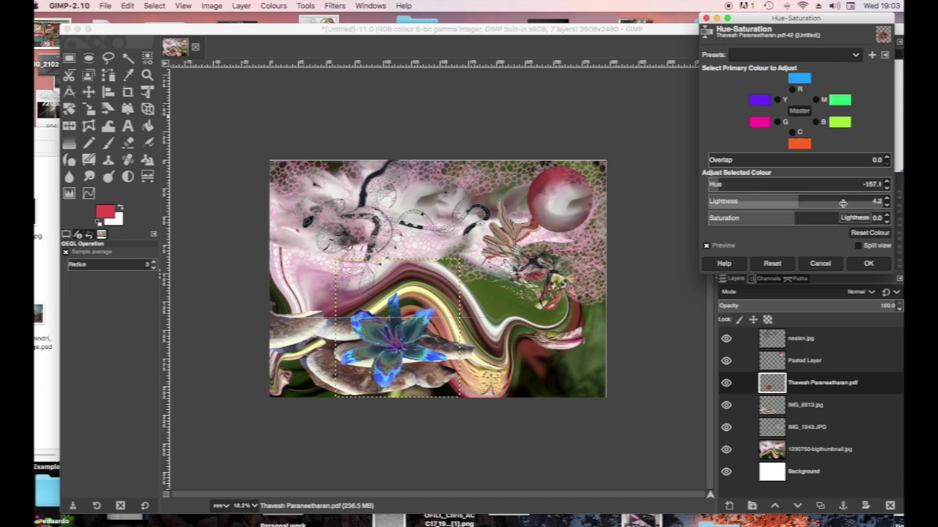
left_click_drag(881, 204, 899, 211)
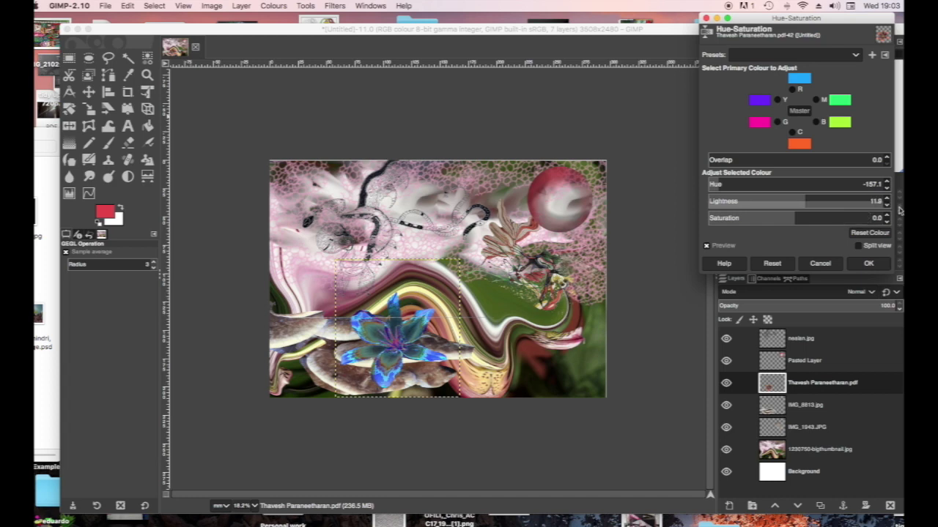
left_click(805, 202)
left_click_drag(822, 202, 797, 203)
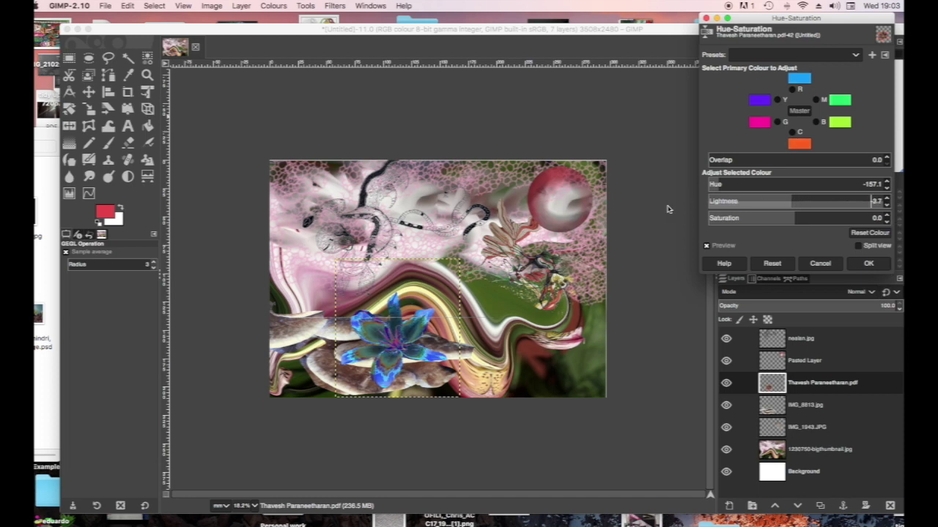
left_click_drag(789, 201, 743, 200)
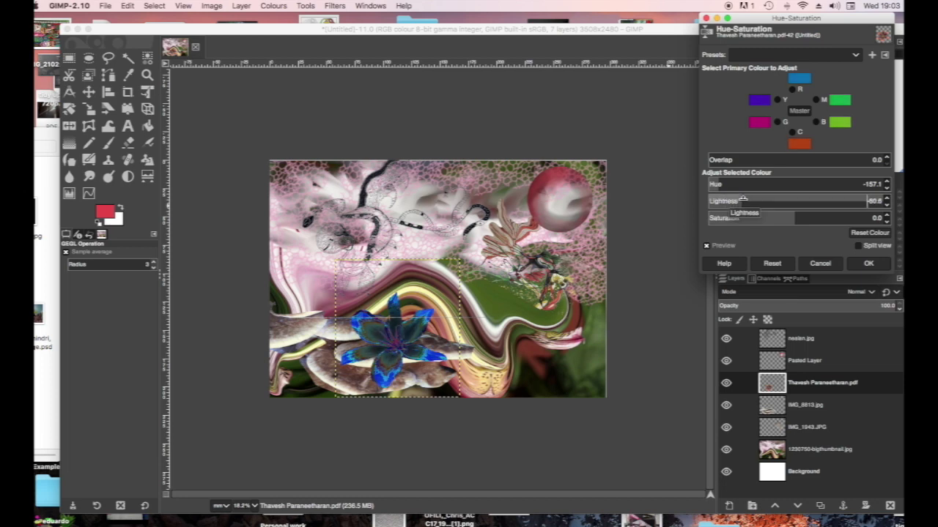
Set the lily's saturation to -18.6 and apply the Hue-Saturation adjustment
left_click(798, 217)
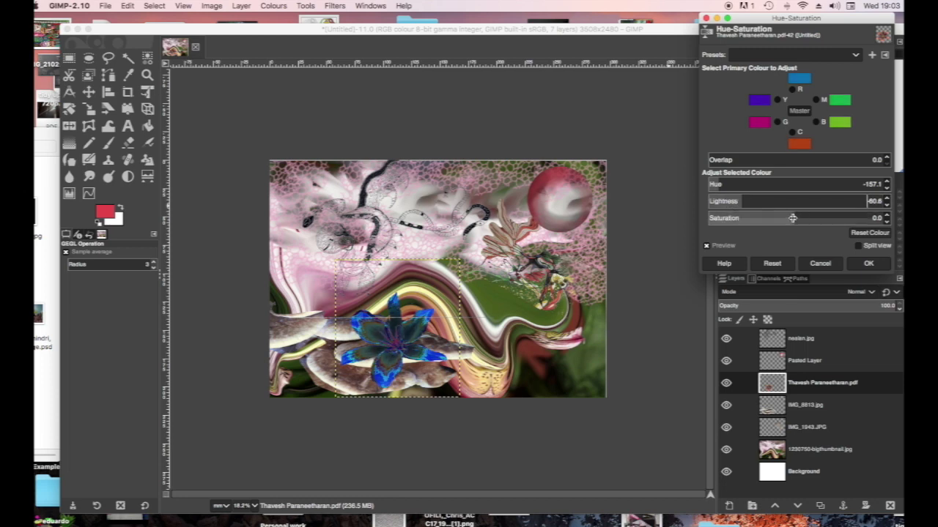
type("-3.5")
key("Return")
left_click_drag(780, 216, 712, 218)
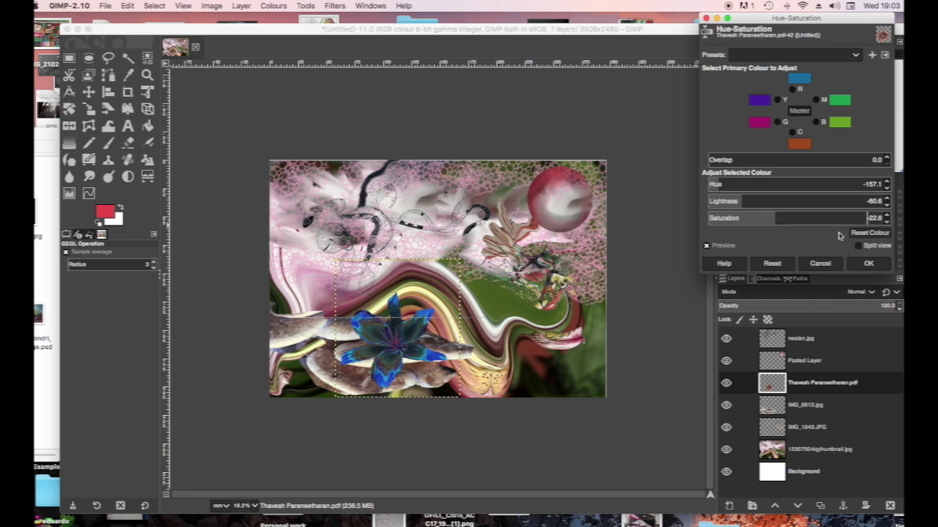
left_click_drag(775, 217, 743, 217)
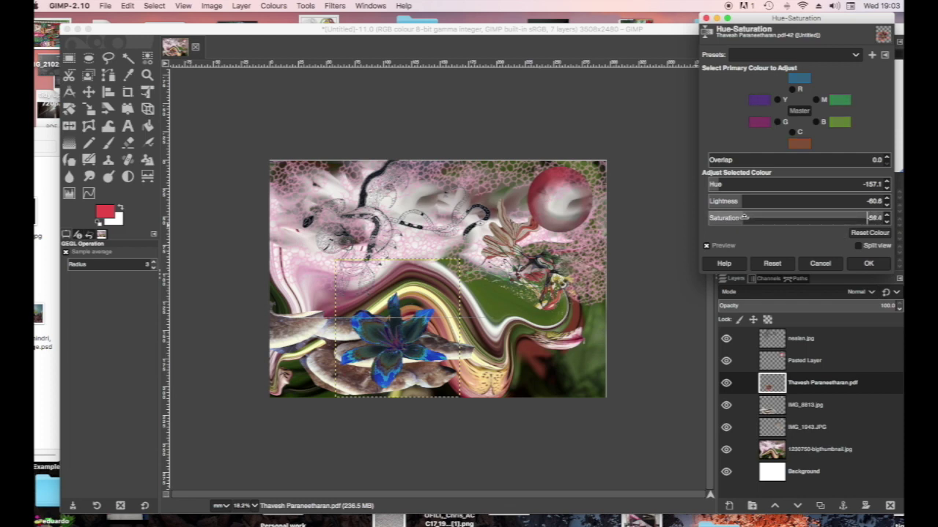
left_click_drag(748, 218, 778, 223)
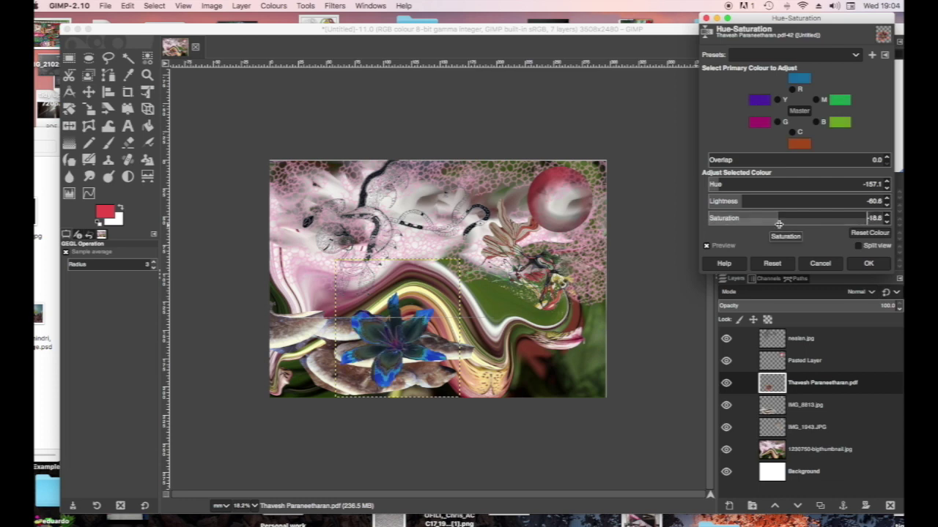
left_click(865, 264)
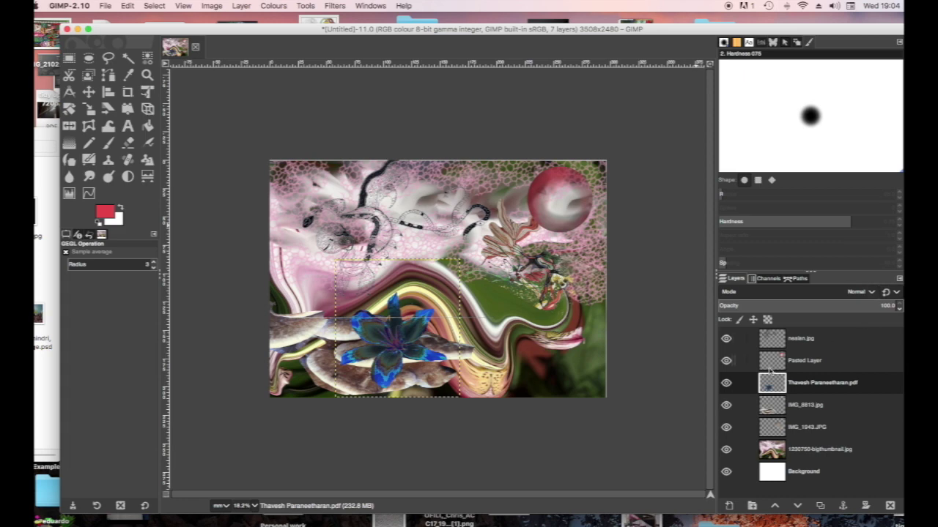
Duplicate the blue lily layer
left_click(820, 505)
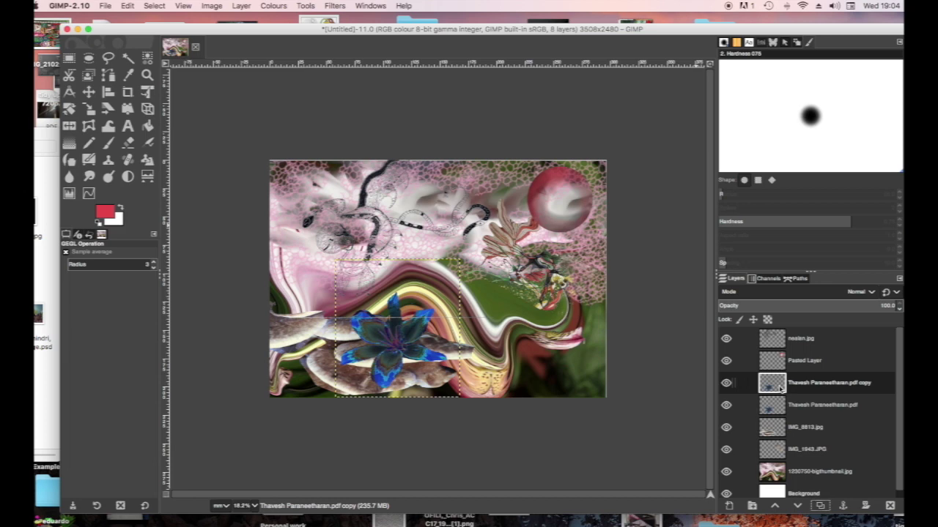
Scale the duplicated blue lily layer down to about 61 by 75 mm
key("shift+s")
left_click(661, 389)
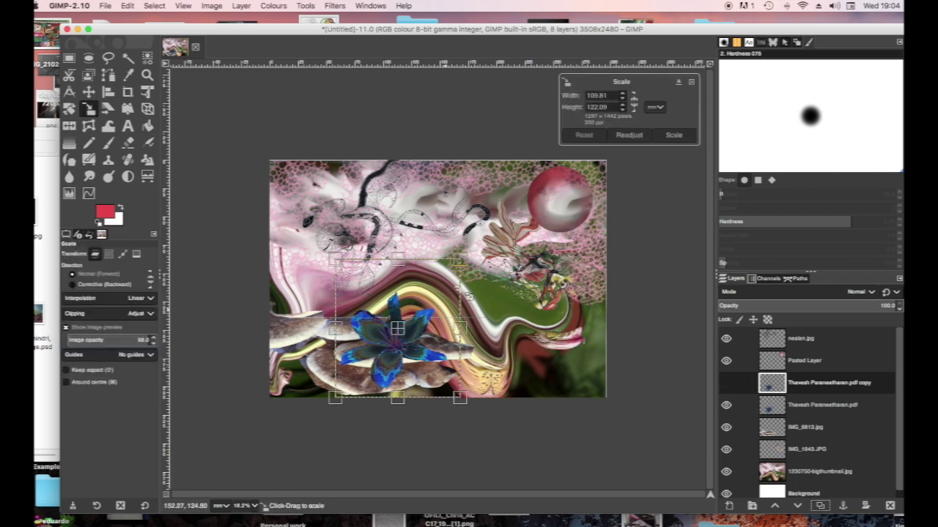
left_click_drag(459, 261, 417, 320)
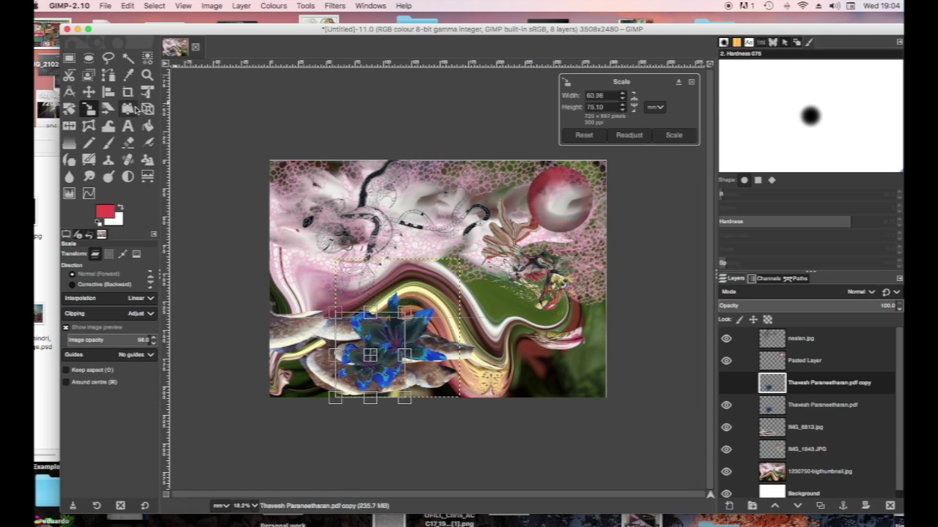
left_click(674, 137)
Move the small blue lily to the artwork's lower edge, to the right of the mushrooms
left_click(88, 92)
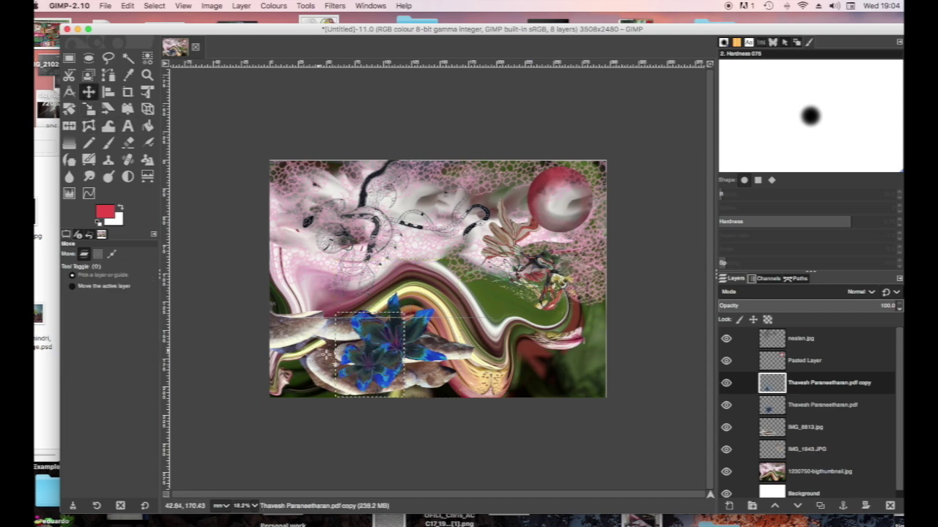
left_click_drag(355, 367, 506, 380)
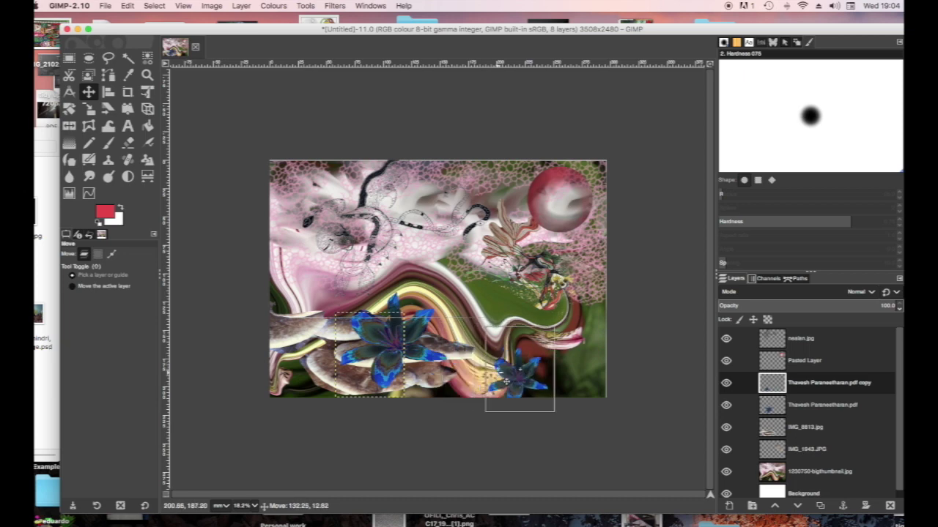
left_click_drag(506, 384, 504, 381)
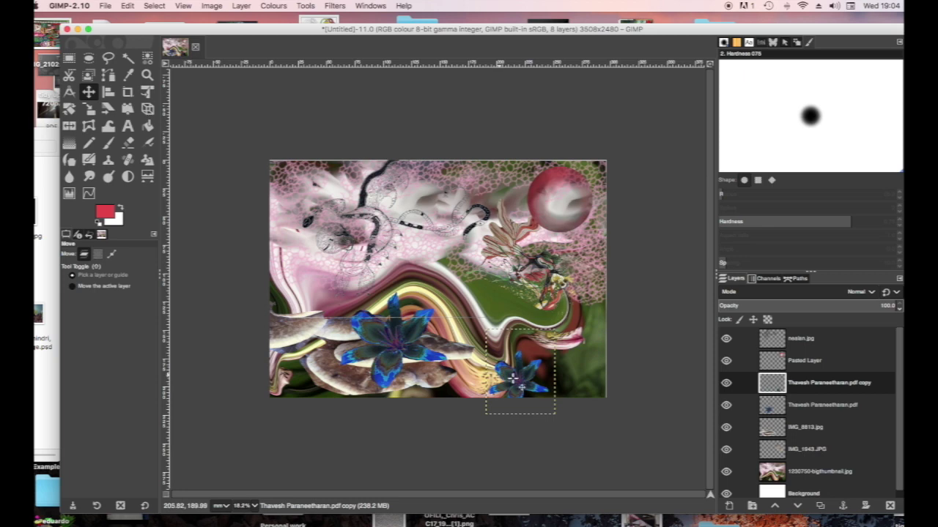
Duplicate the small lily three times, placing two copies beside it in the artwork's lower-right corner and one in the lower-left corner
left_click(819, 506)
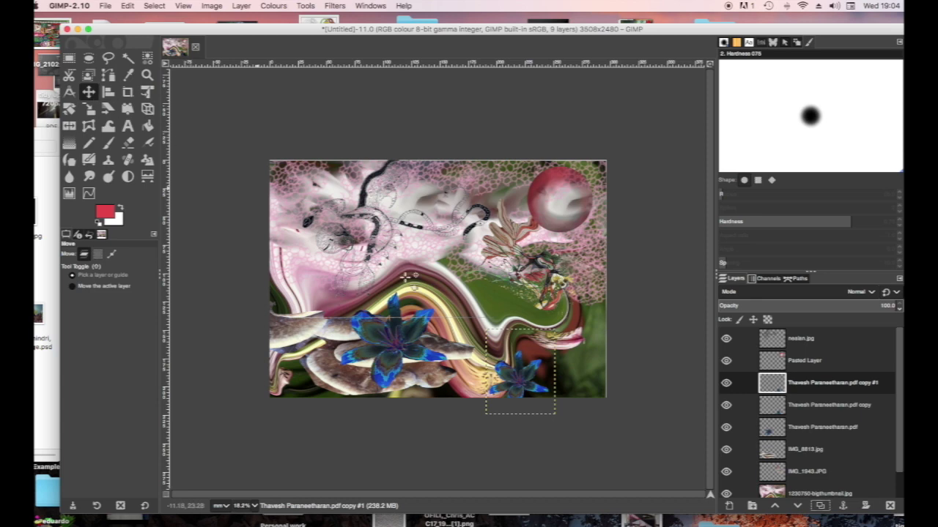
left_click_drag(515, 372, 556, 358)
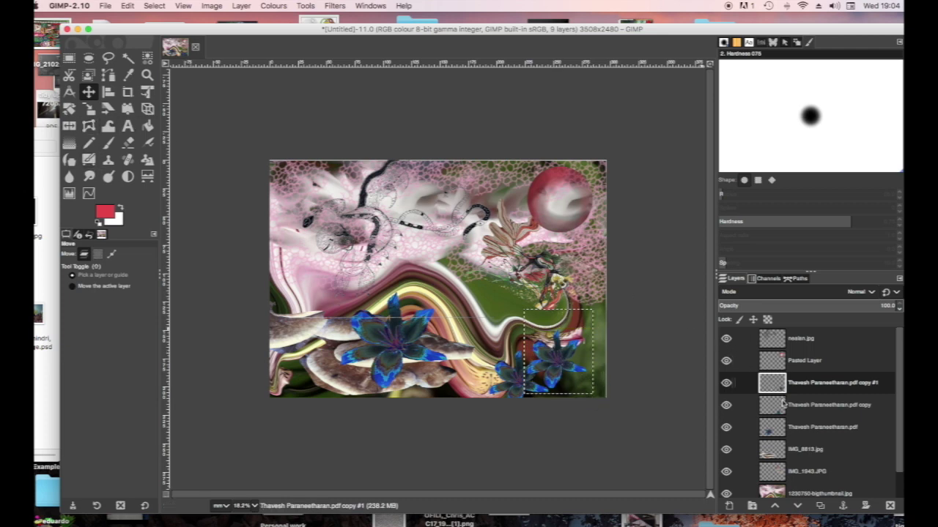
left_click(820, 506)
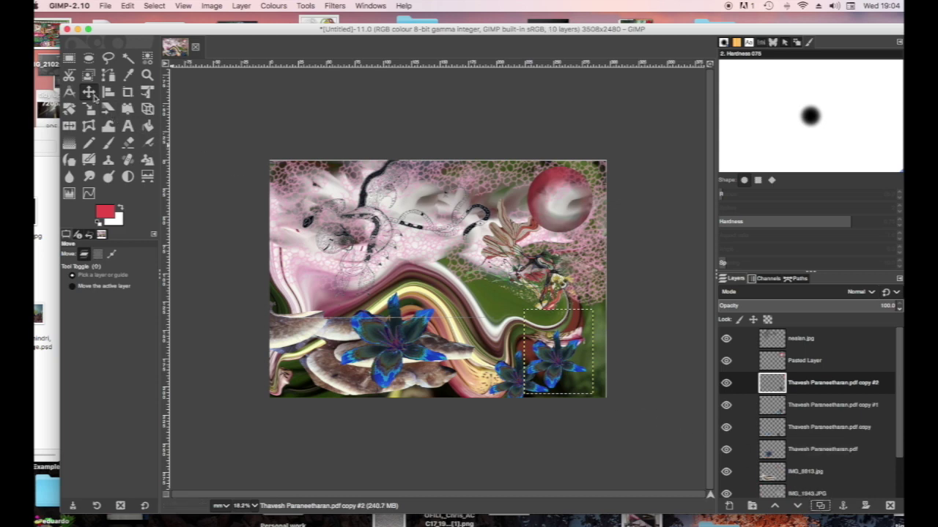
left_click_drag(547, 356, 578, 372)
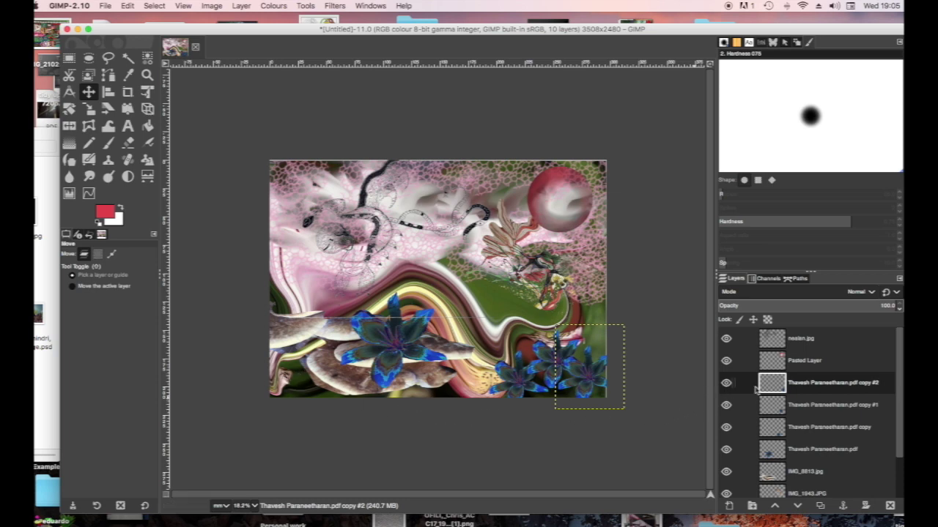
left_click(819, 505)
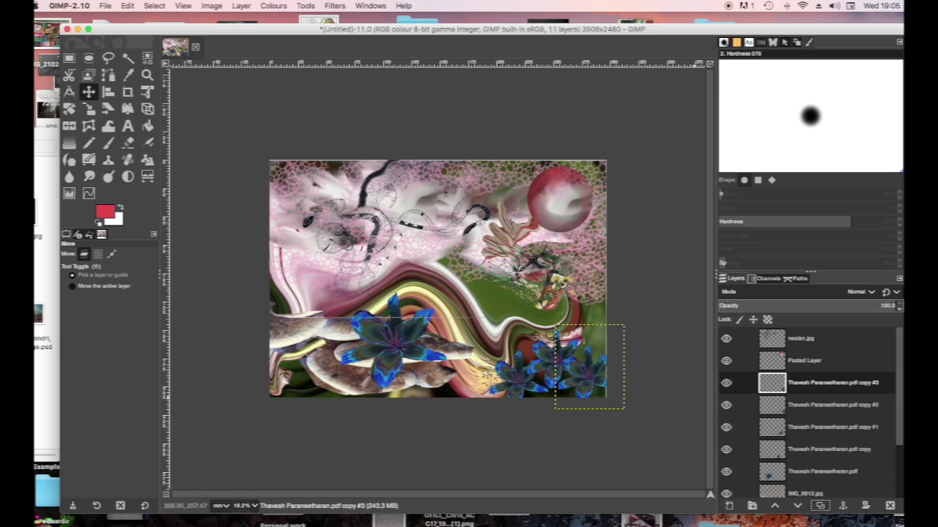
left_click_drag(593, 389, 300, 393)
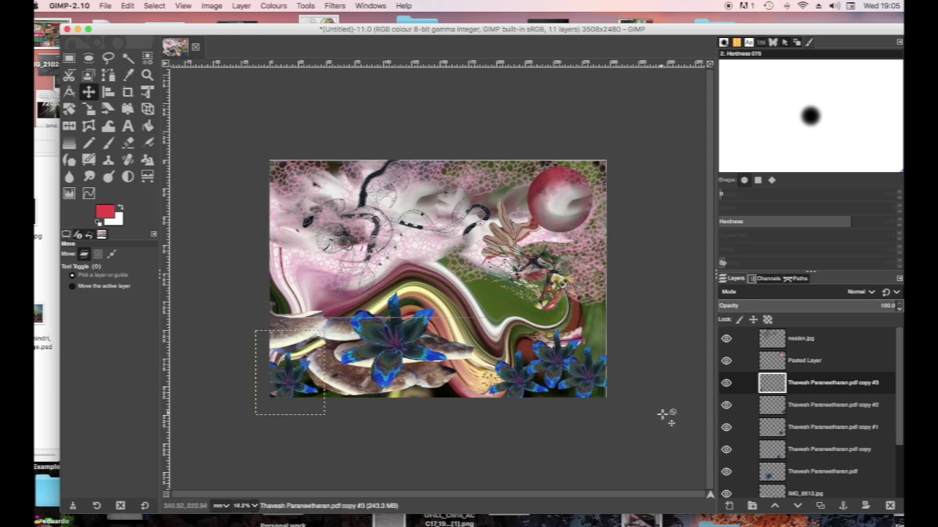